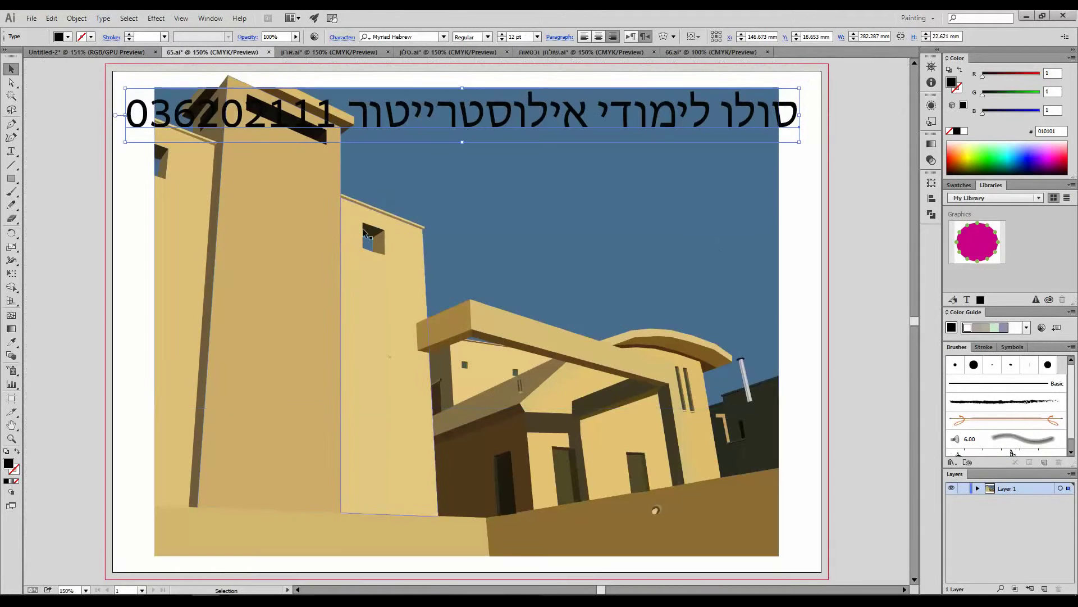
# - Move the villa's wall, roof beam and foreground wall shapes apart to expose its separate pieces
pyautogui.moveTo(528, 344); pyautogui.dragTo(555, 238)
pyautogui.moveTo(399, 308); pyautogui.dragTo(449, 300)
pyautogui.moveTo(279, 292); pyautogui.dragTo(197, 301)
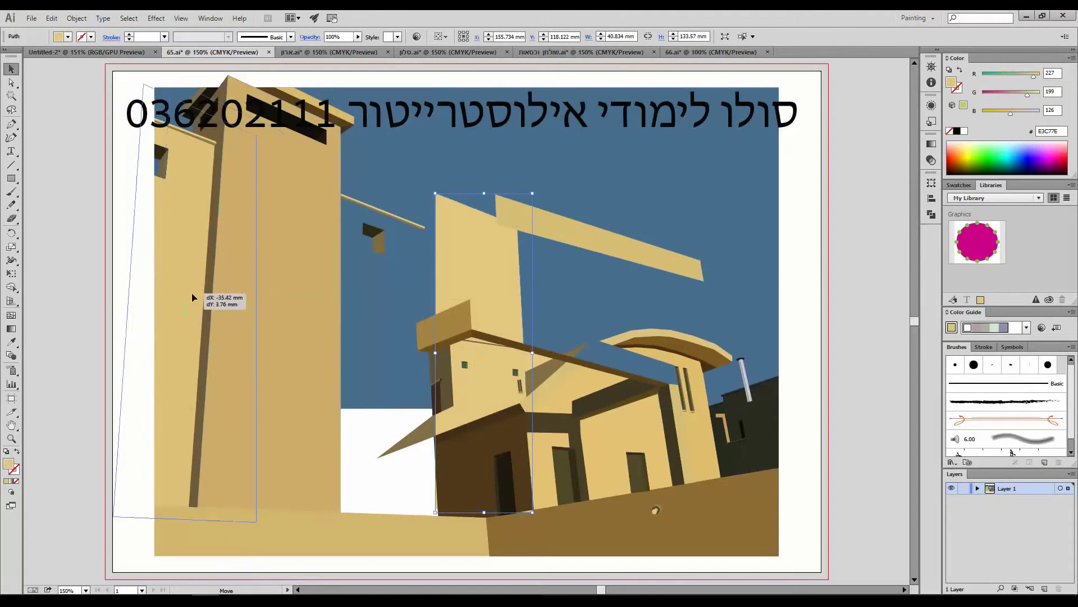
pyautogui.moveTo(640, 408); pyautogui.dragTo(674, 284)
pyautogui.moveTo(483, 466); pyautogui.dragTo(385, 413)
pyautogui.moveTo(650, 570); pyautogui.dragTo(707, 455)
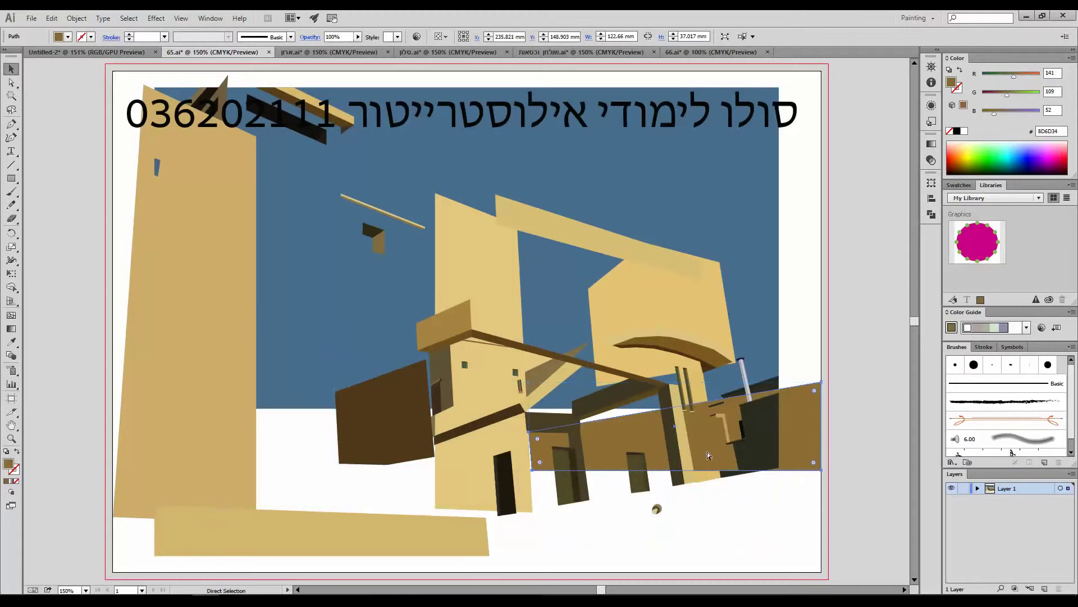
# - Undo all the moves of the villa's wall and roof shapes
pyautogui.hotkey('ctrl', 'z')
pyautogui.hotkey('ctrl', 'z')
pyautogui.hotkey('ctrl', 'z')
pyautogui.hotkey('ctrl', 'z')
pyautogui.hotkey('ctrl', 'z')
pyautogui.hotkey('ctrl', 'z')
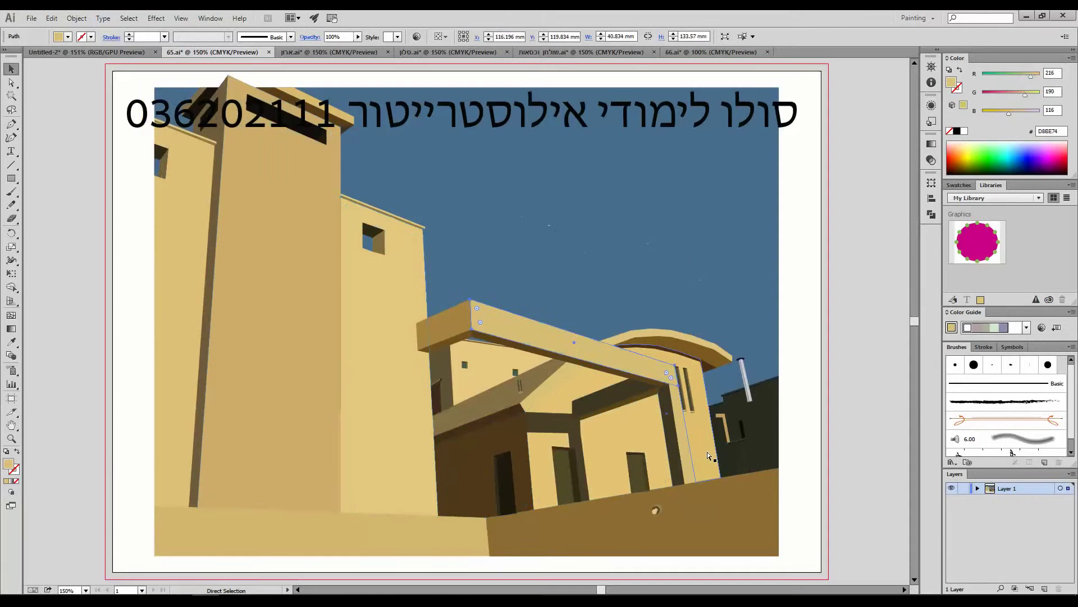
pyautogui.hotkey('ctrl', 'z')
# - Shift the headline text slightly up and to the right, deselect it and display the villa drawing in outline view
pyautogui.moveTo(679, 319); pyautogui.dragTo(660, 112)
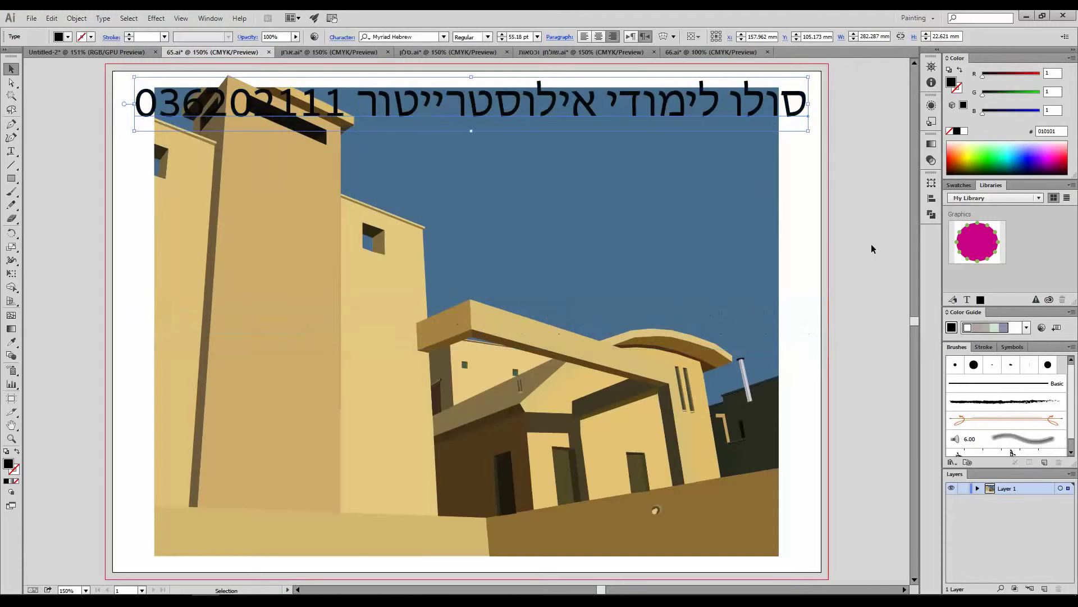
pyautogui.click(832, 237)
pyautogui.hotkey('ctrl', 'y')
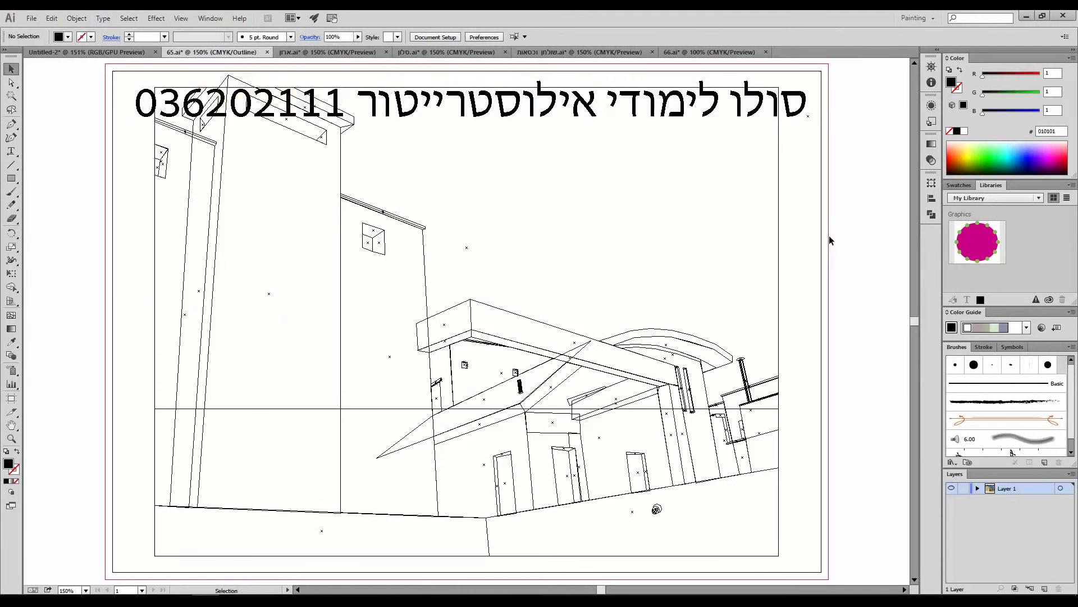
# - In the cabinet document, move the cabinet group to the middle of the artboard and ungroup it
pyautogui.press('ctrl')
pyautogui.hotkey('ctrl', 'Tab')
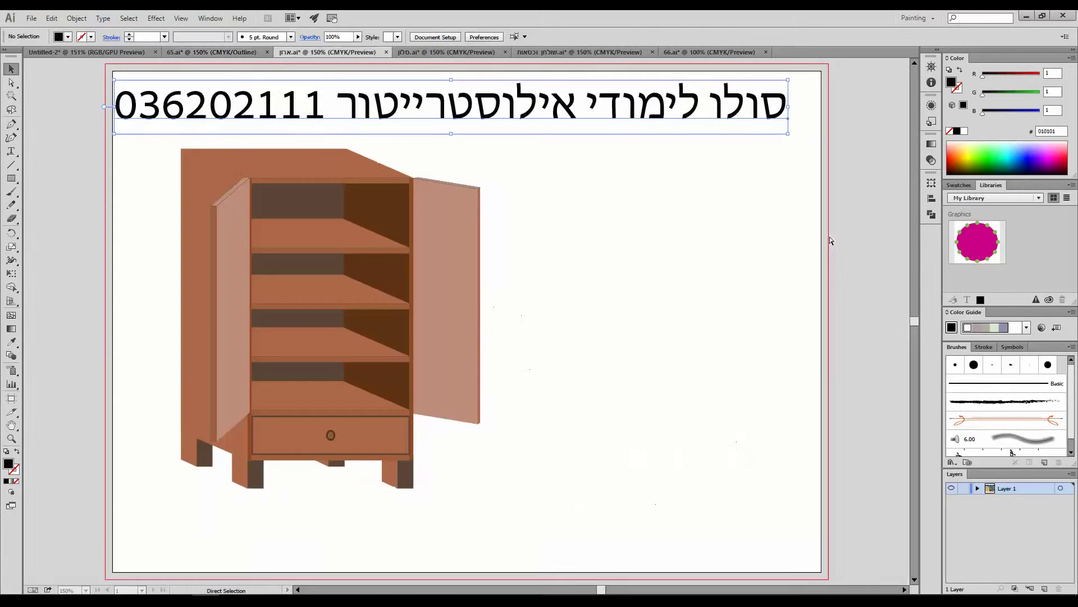
pyautogui.moveTo(450, 243); pyautogui.dragTo(587, 239)
pyautogui.rightClick(537, 289)
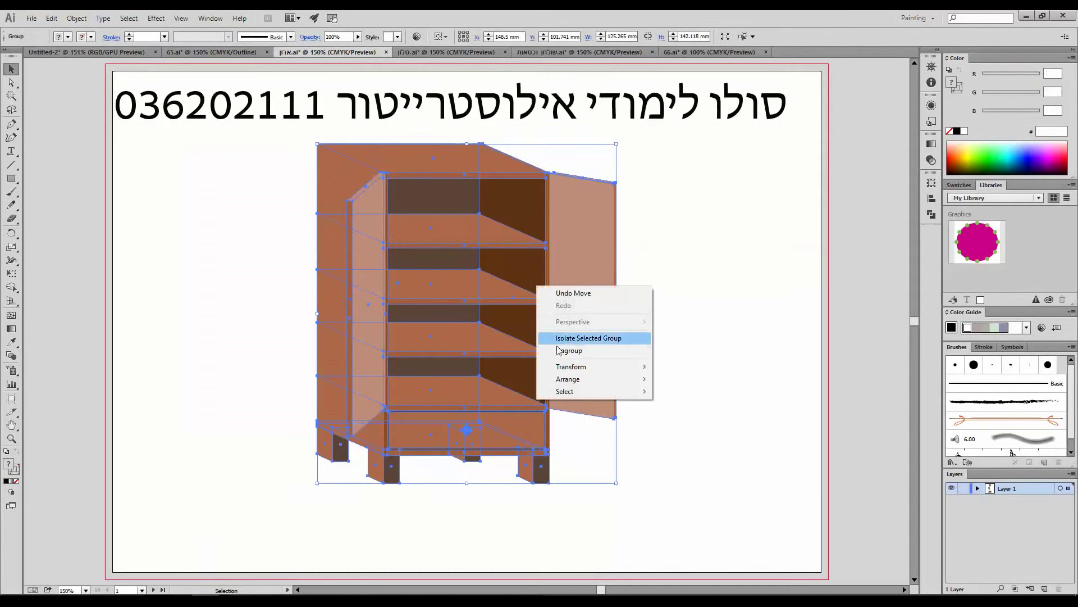
pyautogui.click(579, 349)
pyautogui.click(692, 293)
# - Pull the cabinet's right door, side panel, top, middle shelves and drawer front away from the body
pyautogui.moveTo(611, 283); pyautogui.dragTo(712, 272)
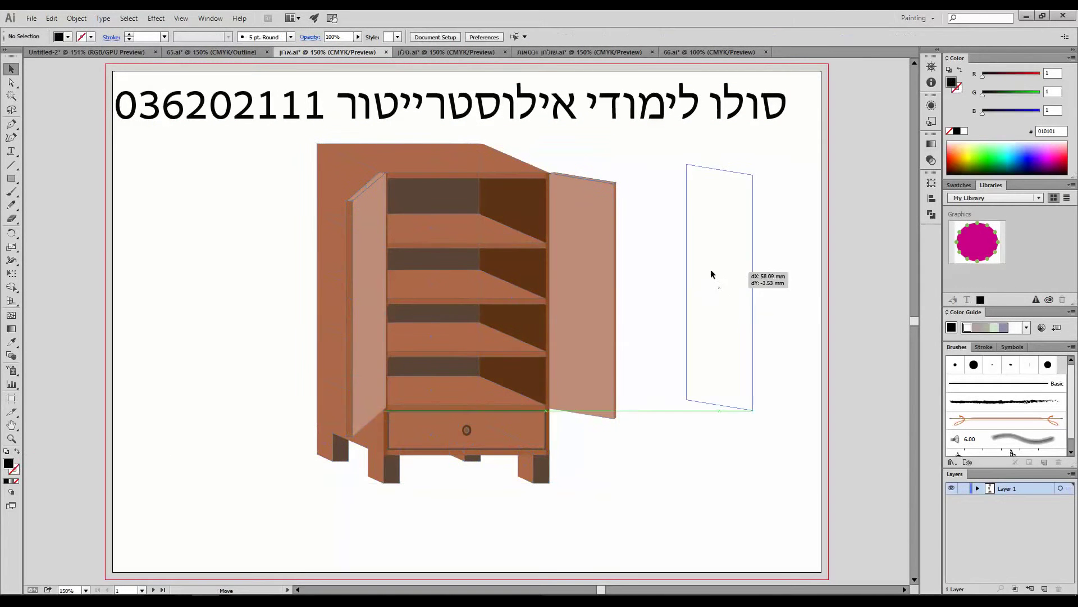
pyautogui.moveTo(331, 253); pyautogui.dragTo(126, 250)
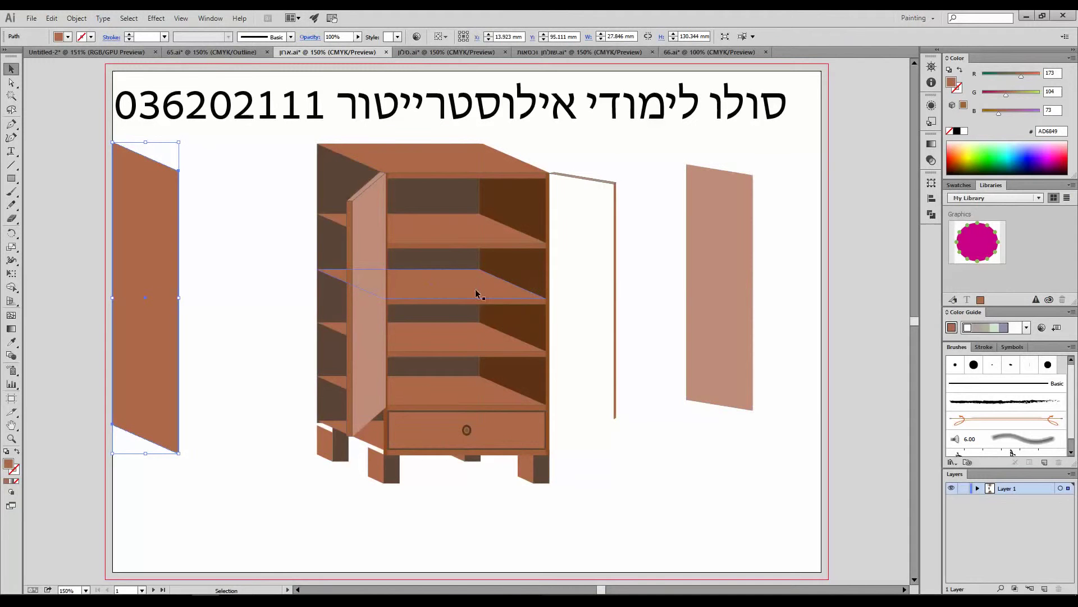
pyautogui.moveTo(475, 290); pyautogui.dragTo(707, 419)
pyautogui.moveTo(499, 430); pyautogui.dragTo(713, 493)
pyautogui.moveTo(441, 150); pyautogui.dragTo(206, 368)
pyautogui.moveTo(440, 343); pyautogui.dragTo(630, 399)
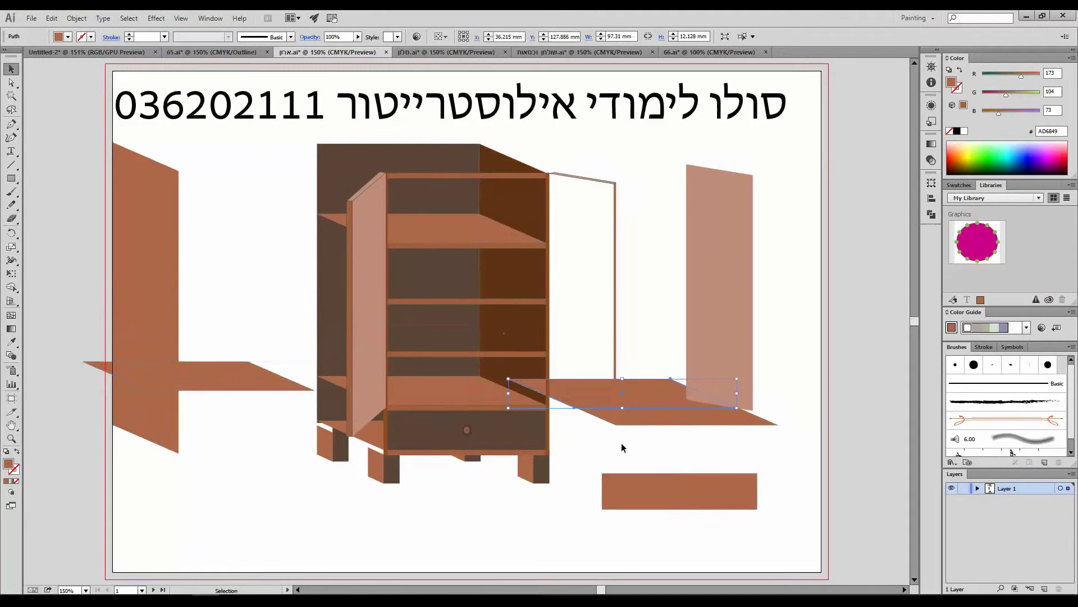
# - In the living-room document, move the dark red backrest panels off both sofas
pyautogui.click(413, 54)
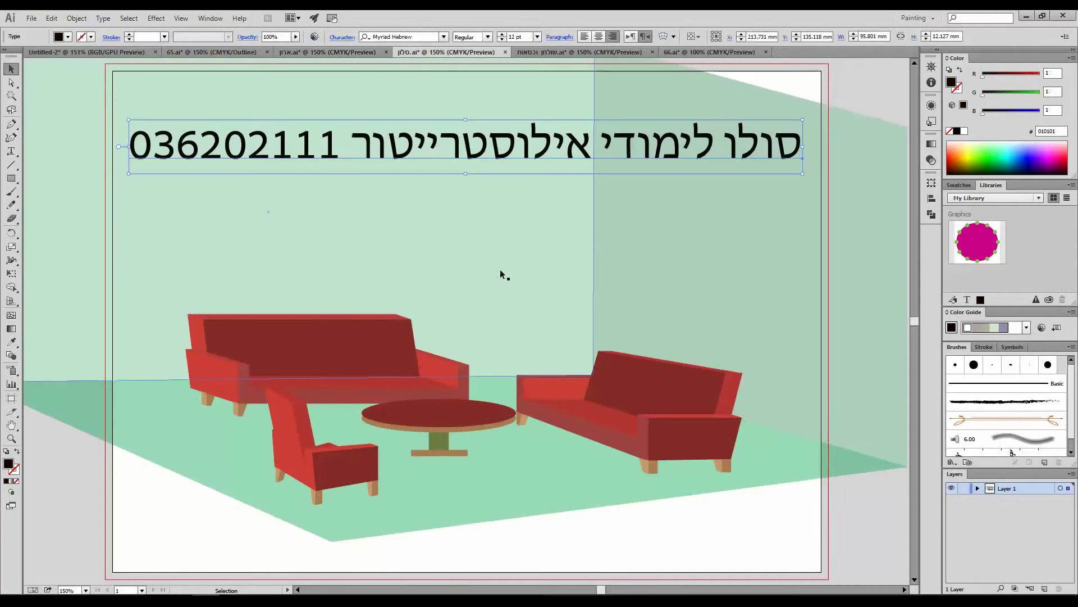
pyautogui.moveTo(646, 390); pyautogui.dragTo(681, 303)
pyautogui.moveTo(293, 322); pyautogui.dragTo(296, 215)
pyautogui.moveTo(650, 407); pyautogui.dragTo(674, 388)
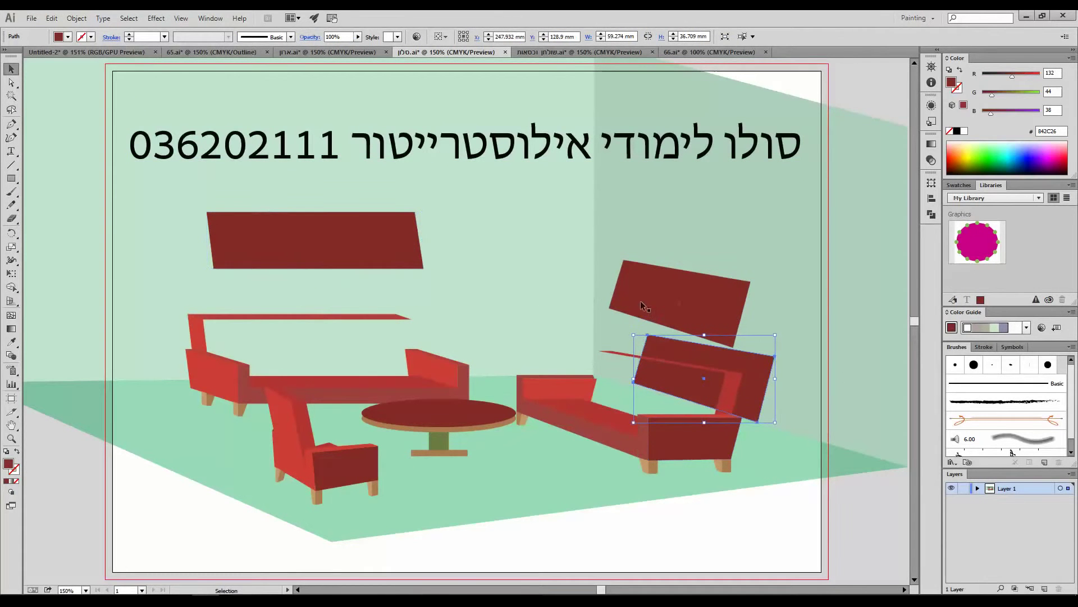
# - In the table-and-chairs document, move the front chair to the table's right end, shift the left chair outwards and tilt both
pyautogui.click(580, 52)
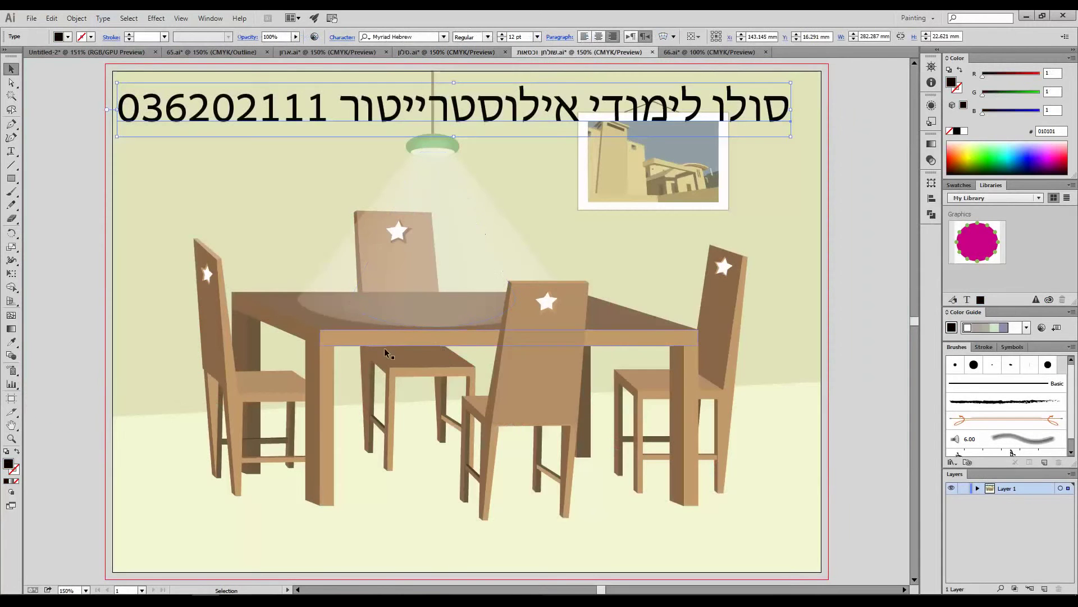
pyautogui.moveTo(524, 342); pyautogui.dragTo(688, 348)
pyautogui.moveTo(275, 399); pyautogui.dragTo(186, 386)
pyautogui.moveTo(243, 222); pyautogui.dragTo(186, 205)
pyautogui.click(685, 334)
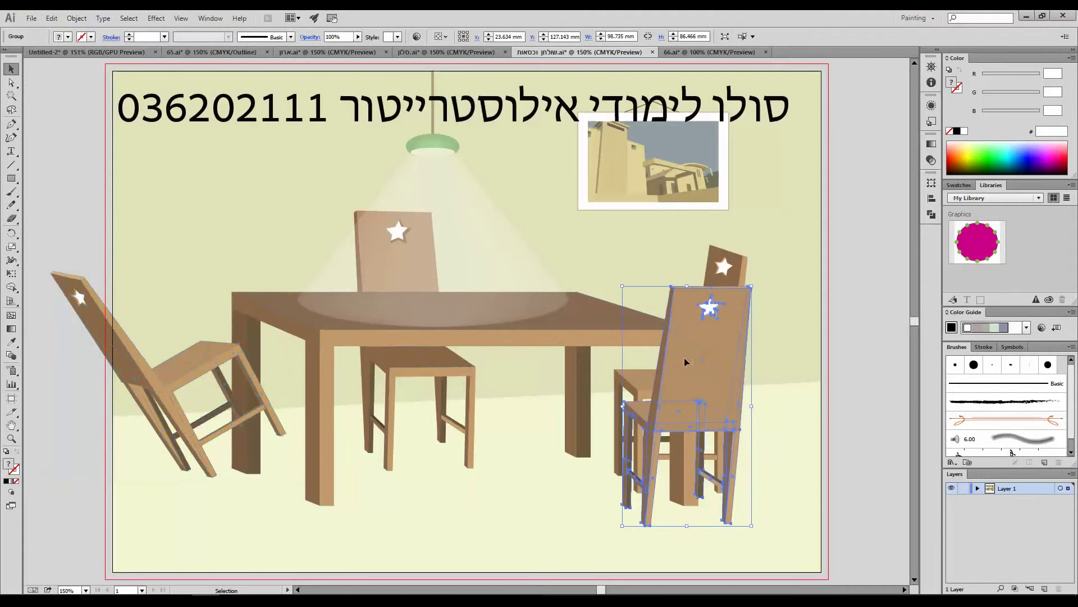
pyautogui.moveTo(757, 283); pyautogui.dragTo(823, 391)
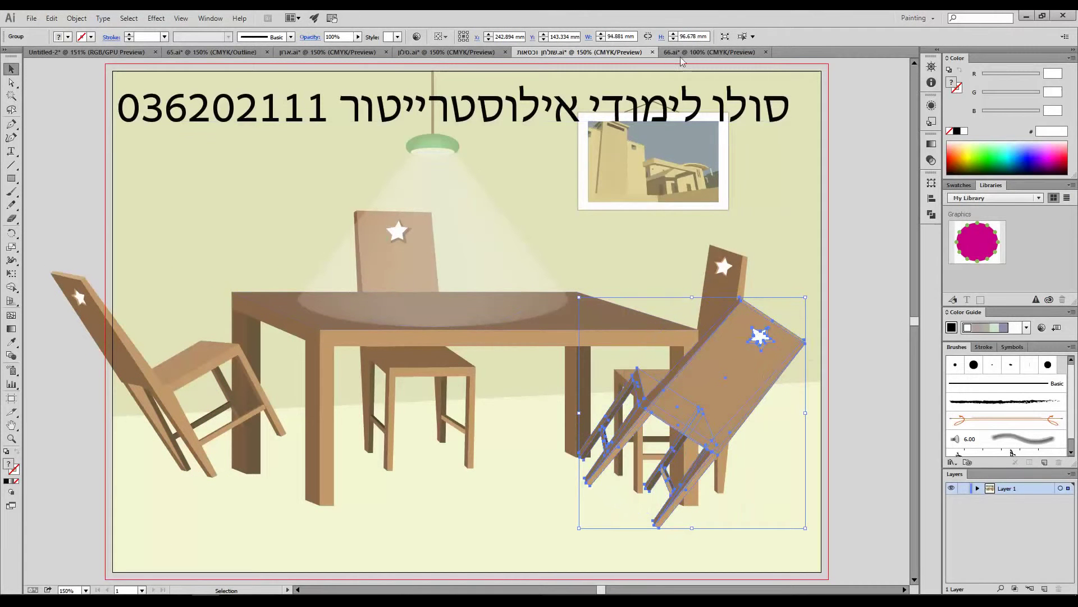
# - In 66.ai, select all the apartment building artwork to examine its paths, magnify it to 200% and deselect it
pyautogui.click(709, 52)
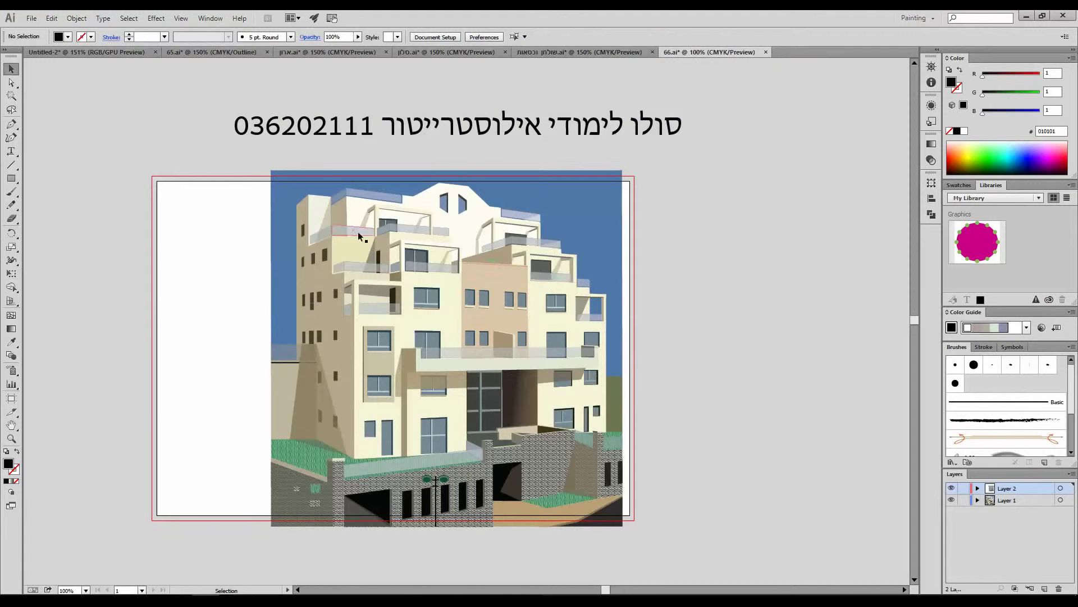
pyautogui.moveTo(243, 156); pyautogui.dragTo(670, 539)
pyautogui.click(11, 438)
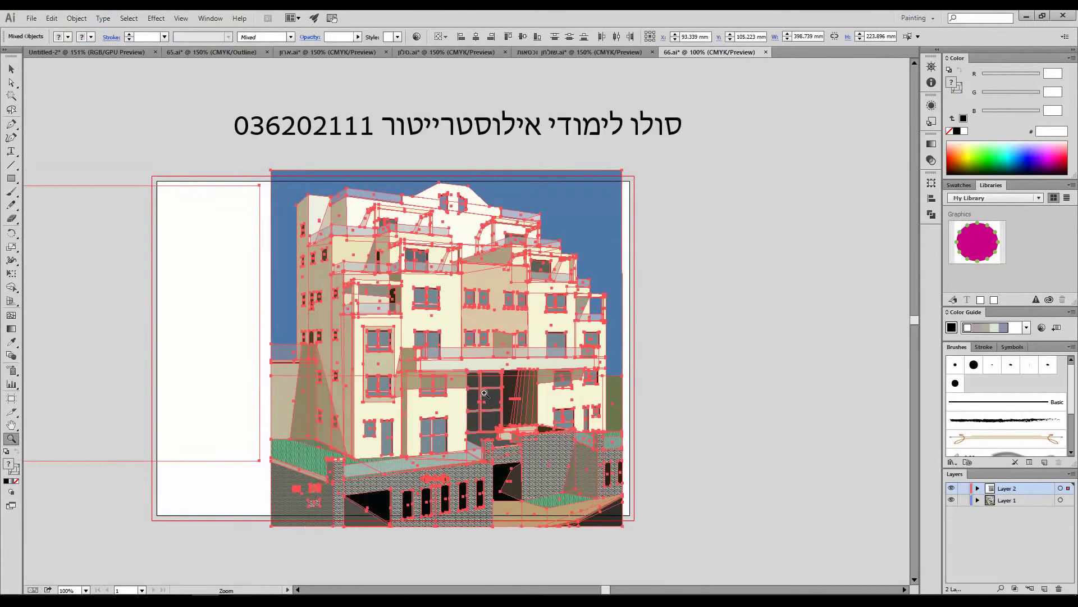
pyautogui.click(317, 252)
pyautogui.press('v')
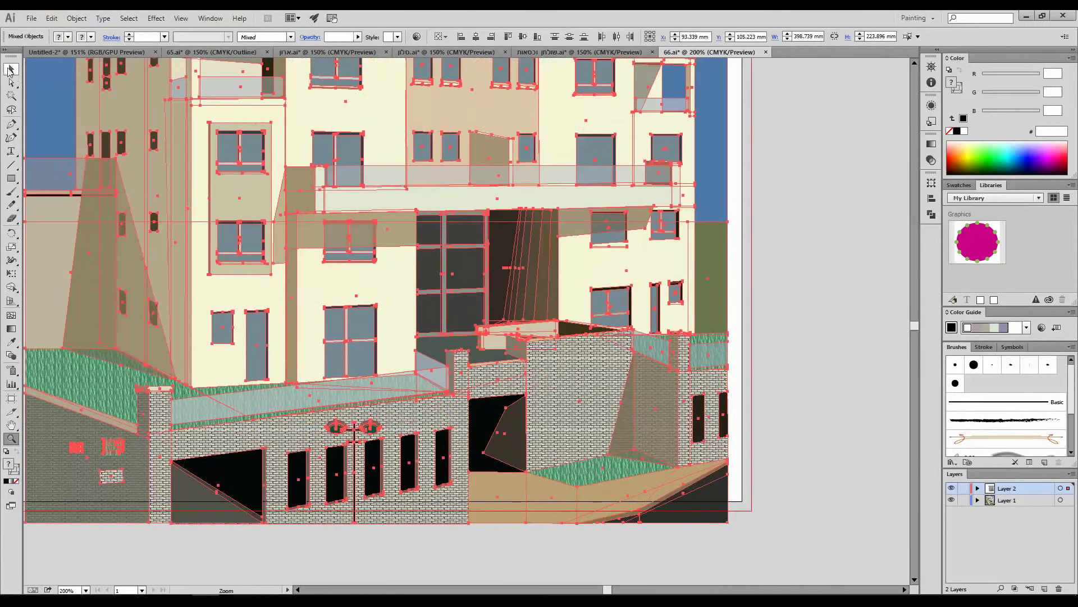
pyautogui.click(830, 243)
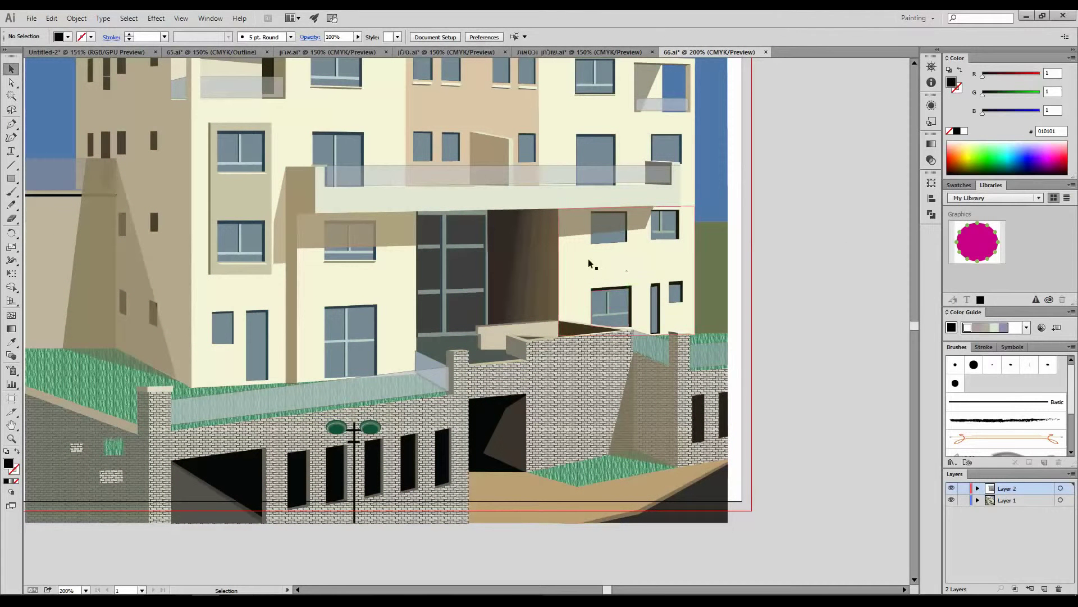
# - Move the facade wall beside the entrance, two brick walls and the grass patch out of the building to the right
pyautogui.click(545, 274)
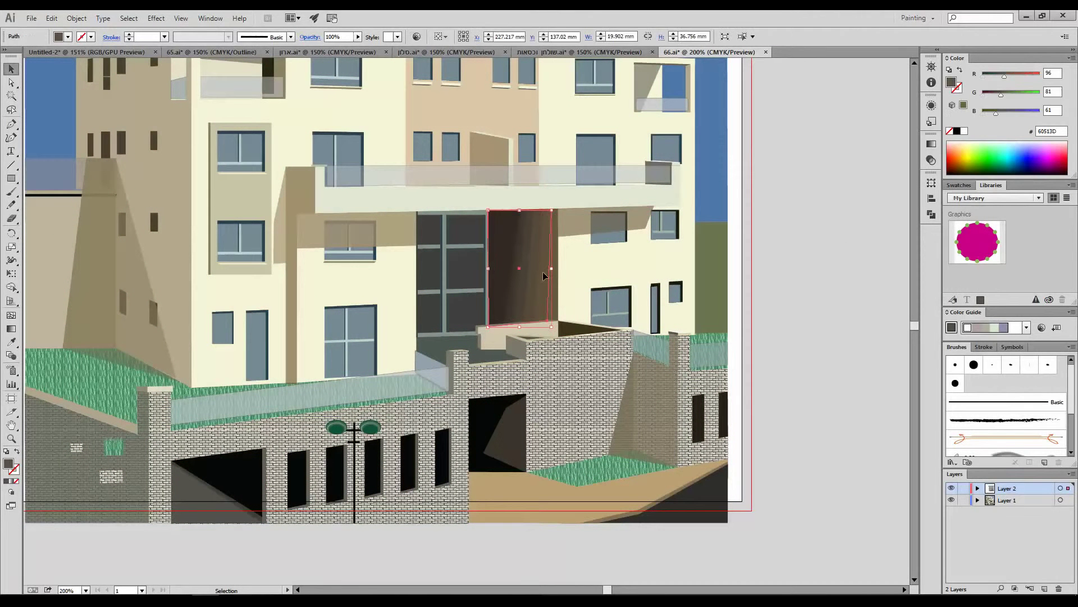
pyautogui.click(431, 271)
pyautogui.click(357, 281)
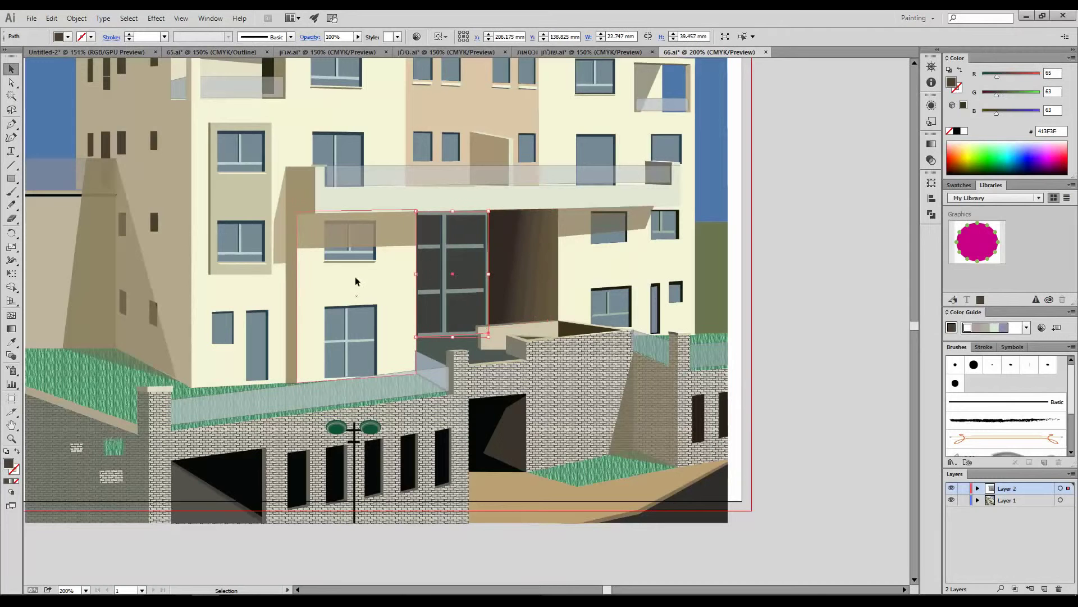
pyautogui.moveTo(350, 293); pyautogui.dragTo(879, 261)
pyautogui.moveTo(573, 378); pyautogui.dragTo(780, 451)
pyautogui.moveTo(291, 446); pyautogui.dragTo(756, 574)
pyautogui.moveTo(609, 468); pyautogui.dragTo(828, 128)
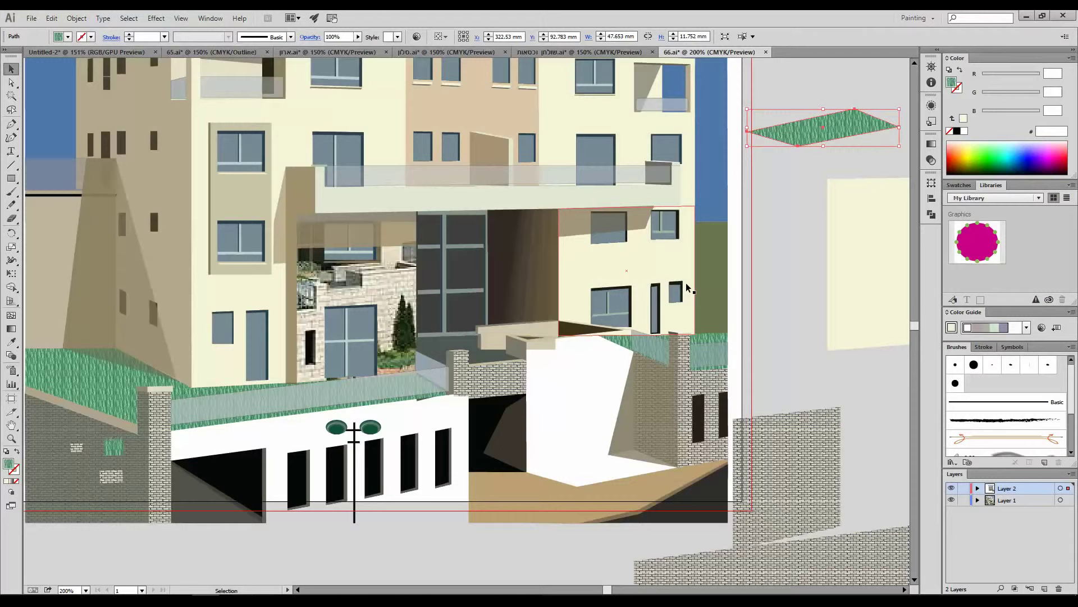
# - Review the whole apartment building at 150% and go back through the other open drawings to Untitled-2
pyautogui.scroll(2, 629, 200)
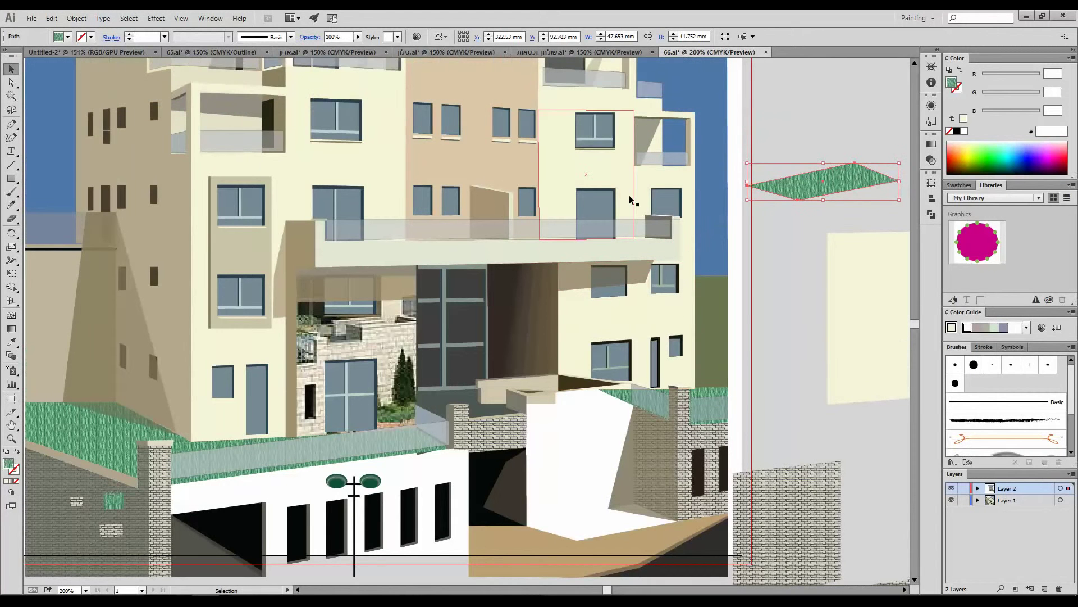
pyautogui.scroll(-1, 629, 199)
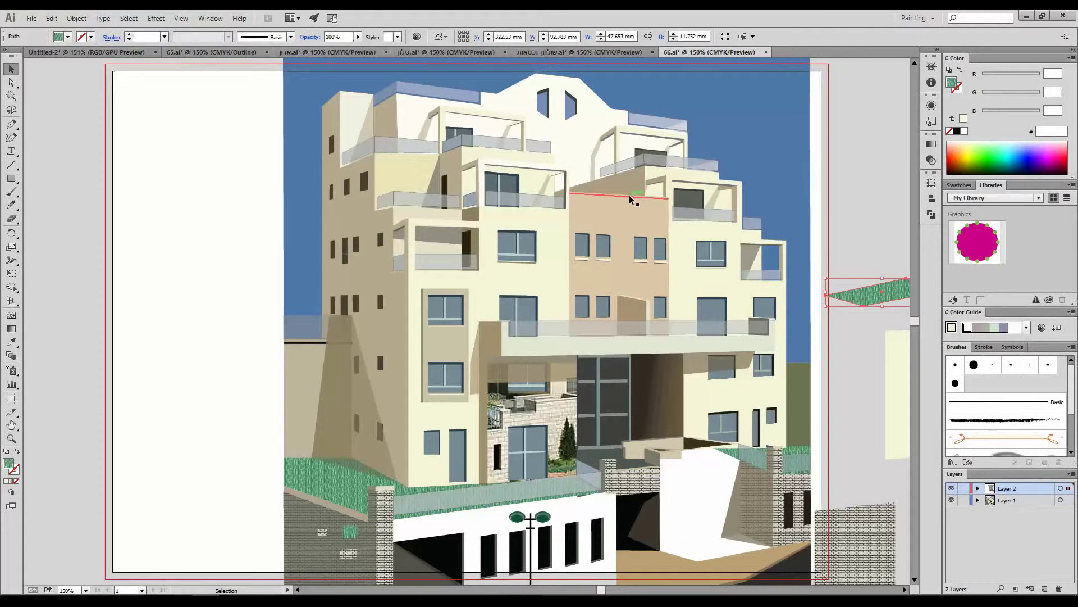
pyautogui.click(548, 56)
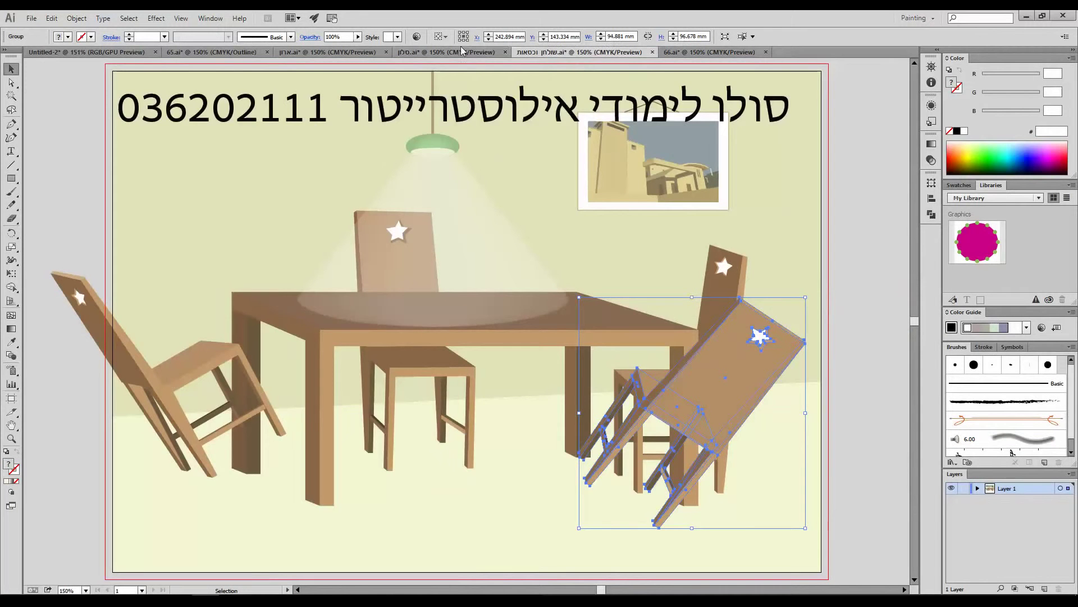
pyautogui.click(446, 52)
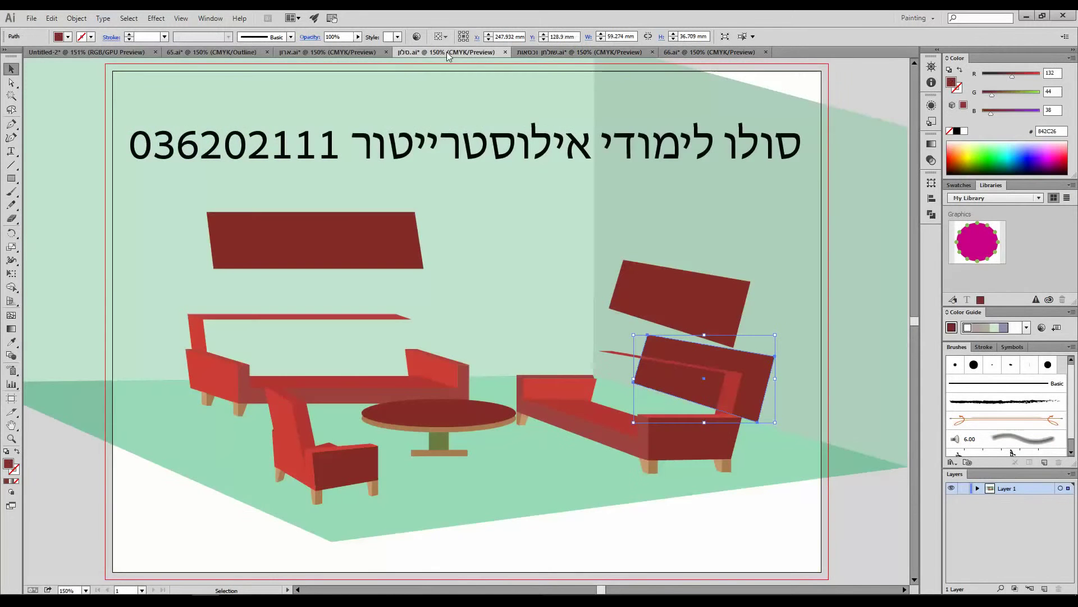
pyautogui.click(351, 52)
pyautogui.click(220, 52)
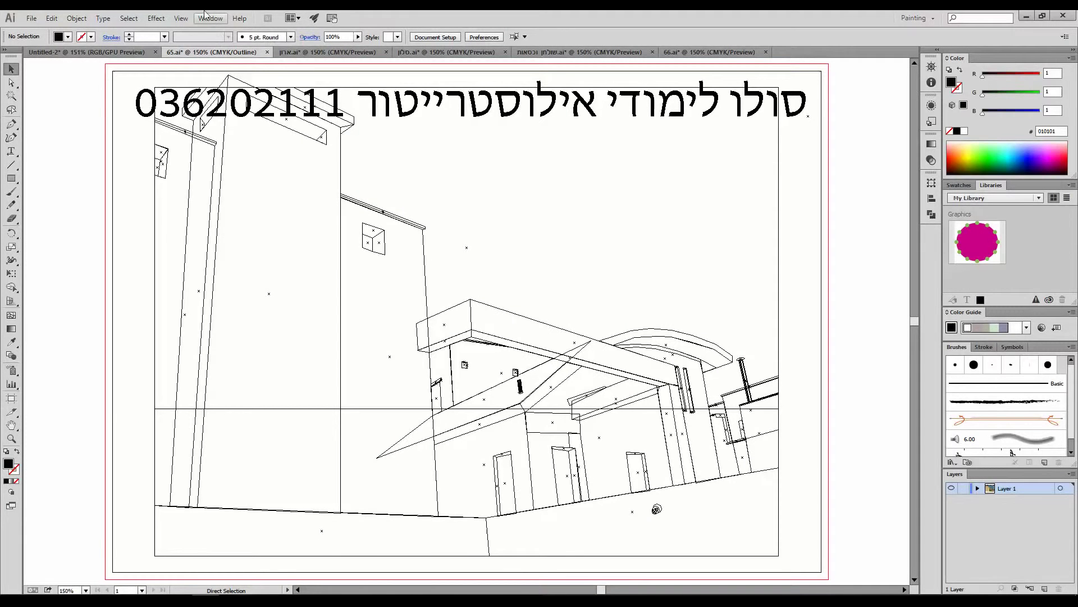
pyautogui.click(100, 53)
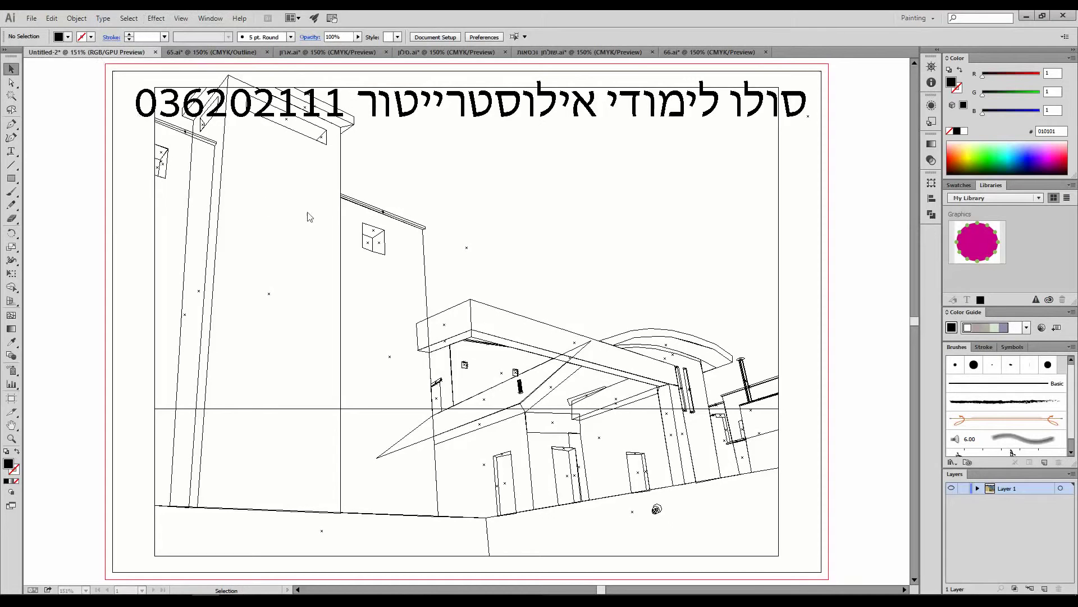
pyautogui.click(587, 232)
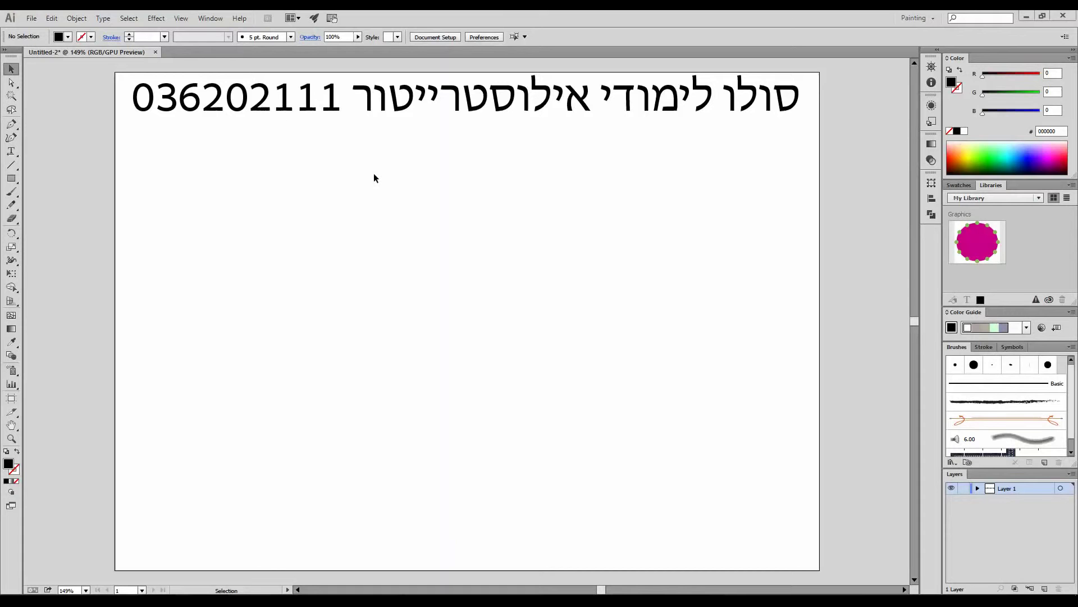
# - Detach the shape tools as a floating palette on the artboard and draw a black rectangle about 66 by 58 mm
pyautogui.click(11, 178)
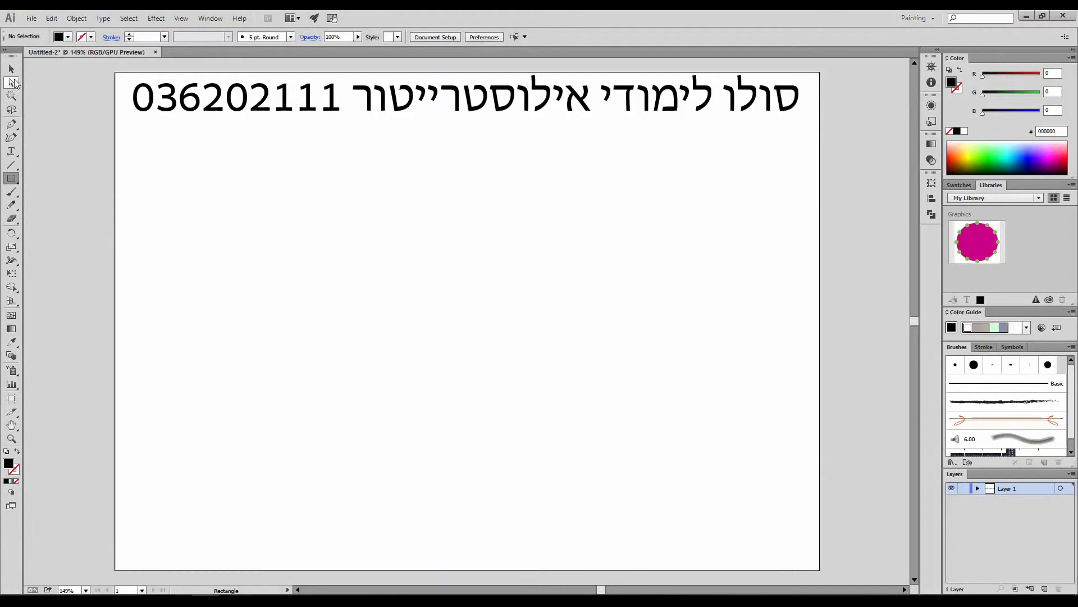
pyautogui.click(12, 178)
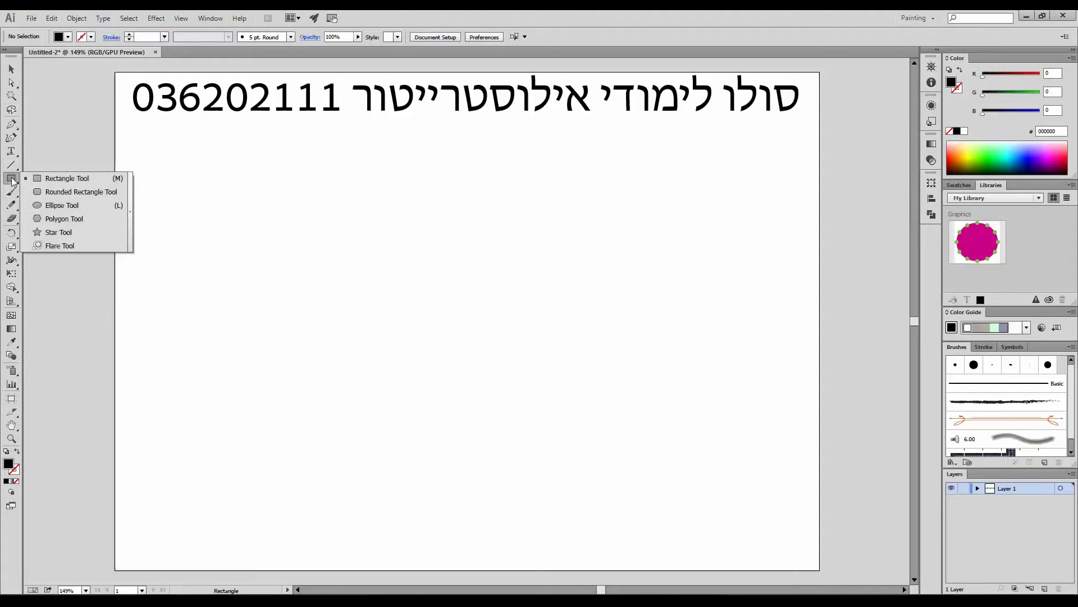
pyautogui.click(131, 210)
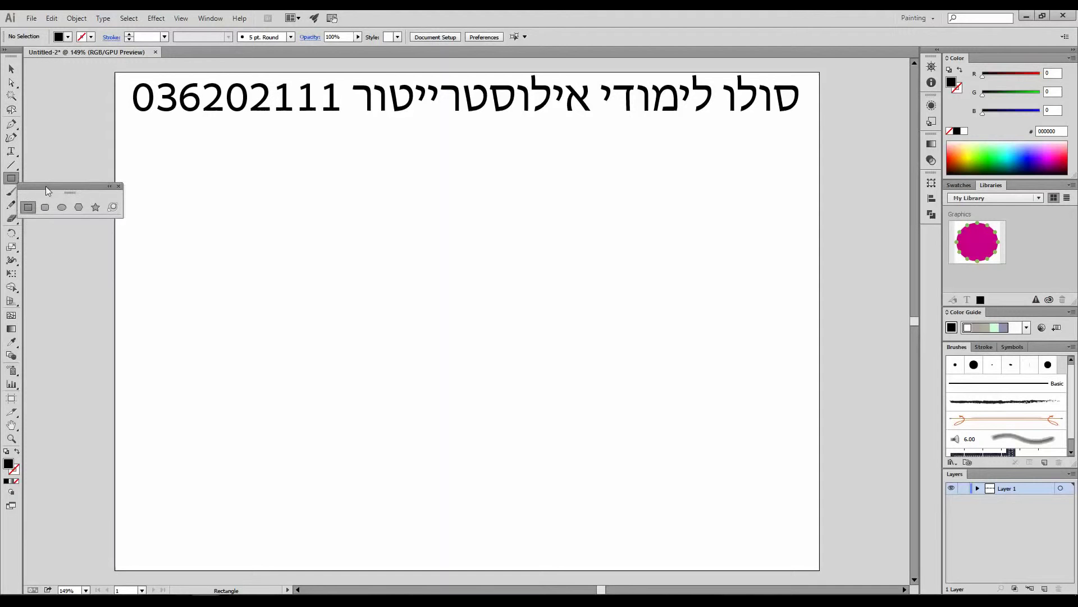
pyautogui.moveTo(46, 187); pyautogui.dragTo(144, 152)
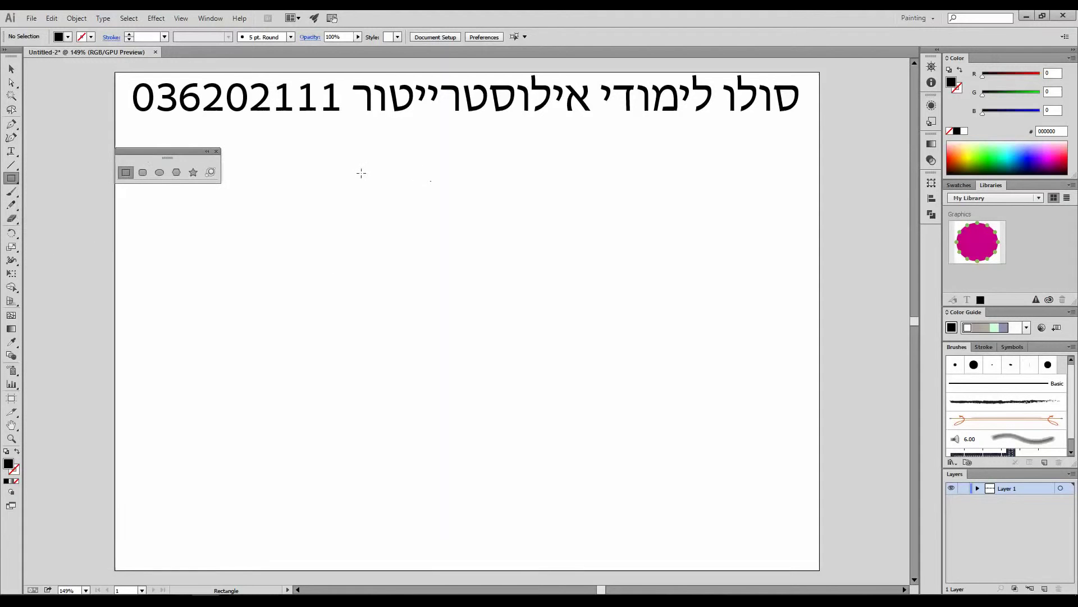
pyautogui.moveTo(336, 176); pyautogui.dragTo(491, 313)
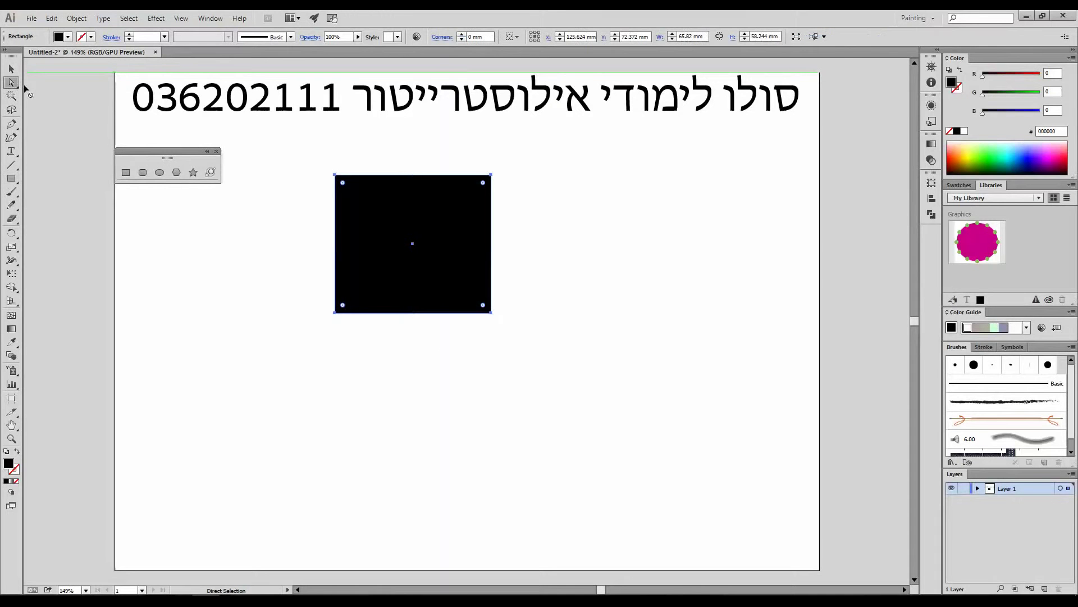
# - Detach the Direct Selection tools as a floating palette onto the artboard's lower left area and activate the Selection tool
pyautogui.click(12, 83)
pyautogui.moveTo(13, 85); pyautogui.dragTo(131, 93)
pyautogui.moveTo(44, 92); pyautogui.dragTo(203, 352)
pyautogui.click(13, 70)
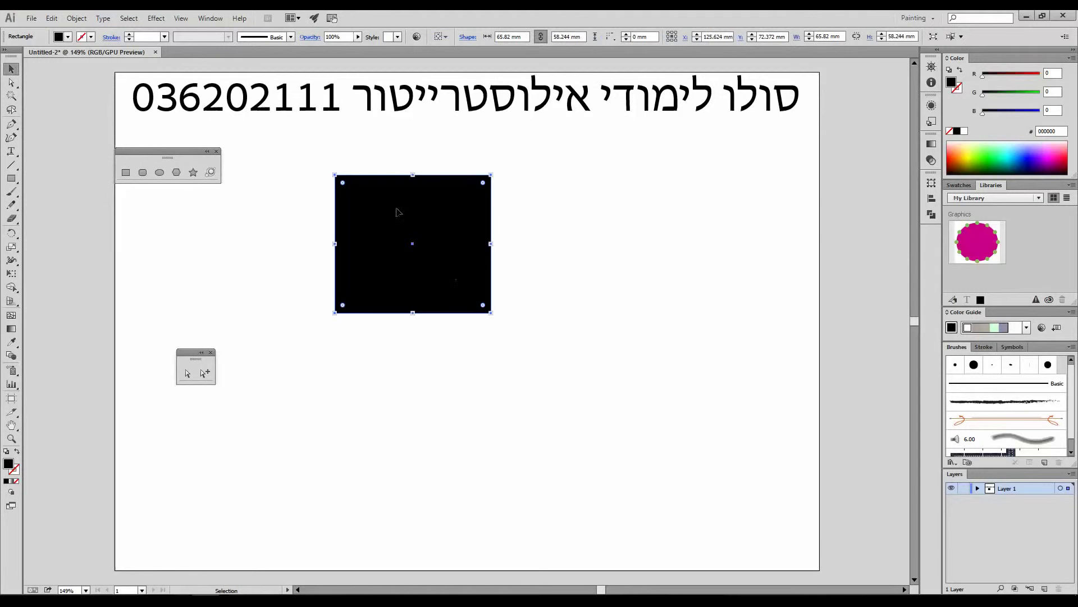
# - Shrink the black rectangle to about 60 by 51 mm and give it the default white fill and black 1 pt stroke
pyautogui.moveTo(489, 173); pyautogui.dragTo(468, 196)
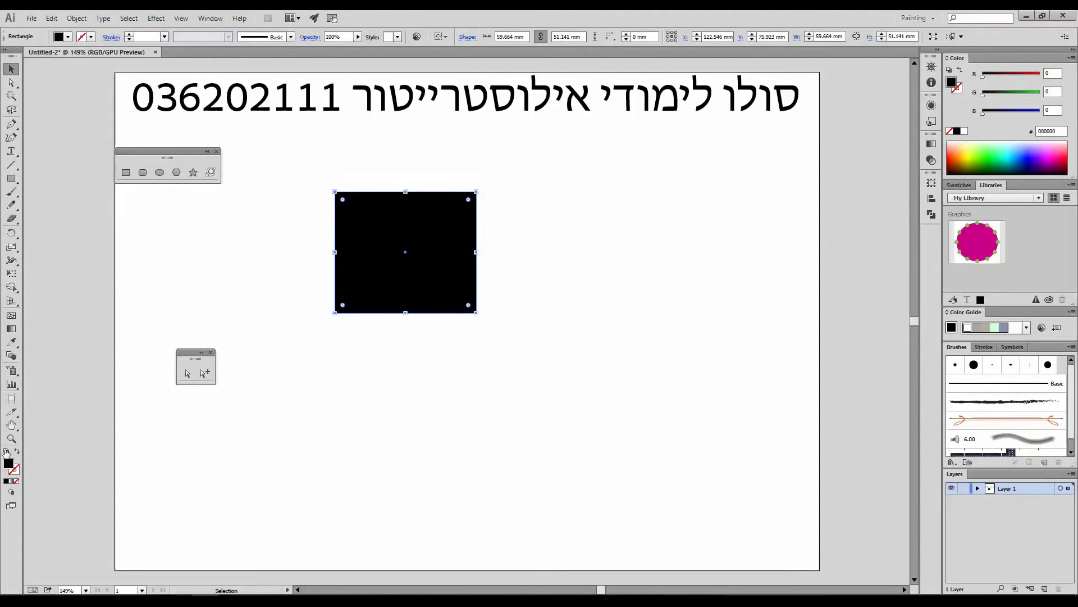
pyautogui.click(6, 452)
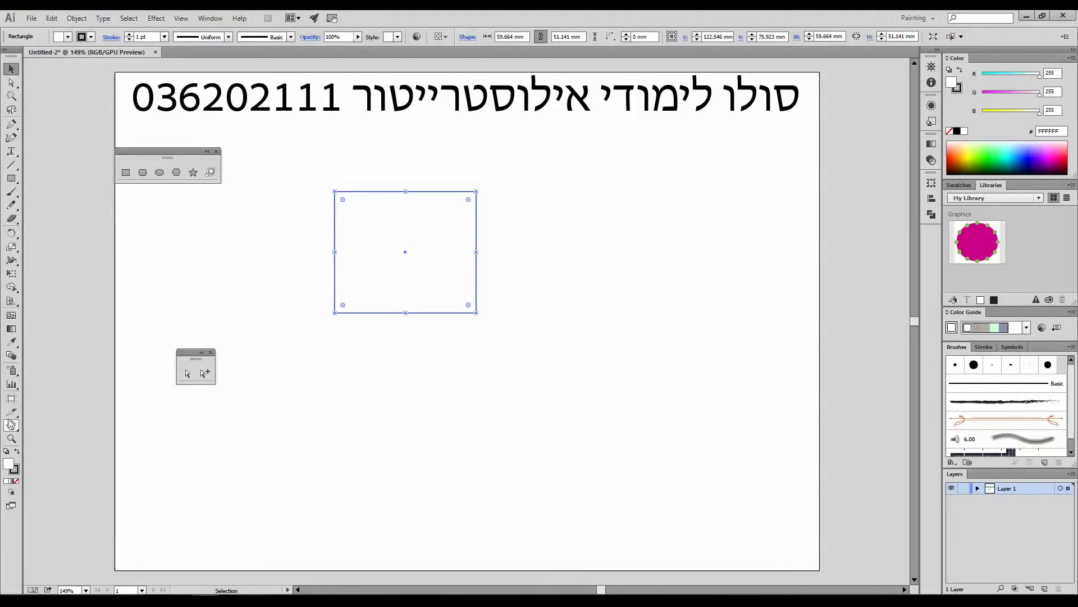
# - Slant a copy of the rectangle into a right side panel about 46 by 76 mm and duplicate that panel onto the left edge
pyautogui.click(14, 87)
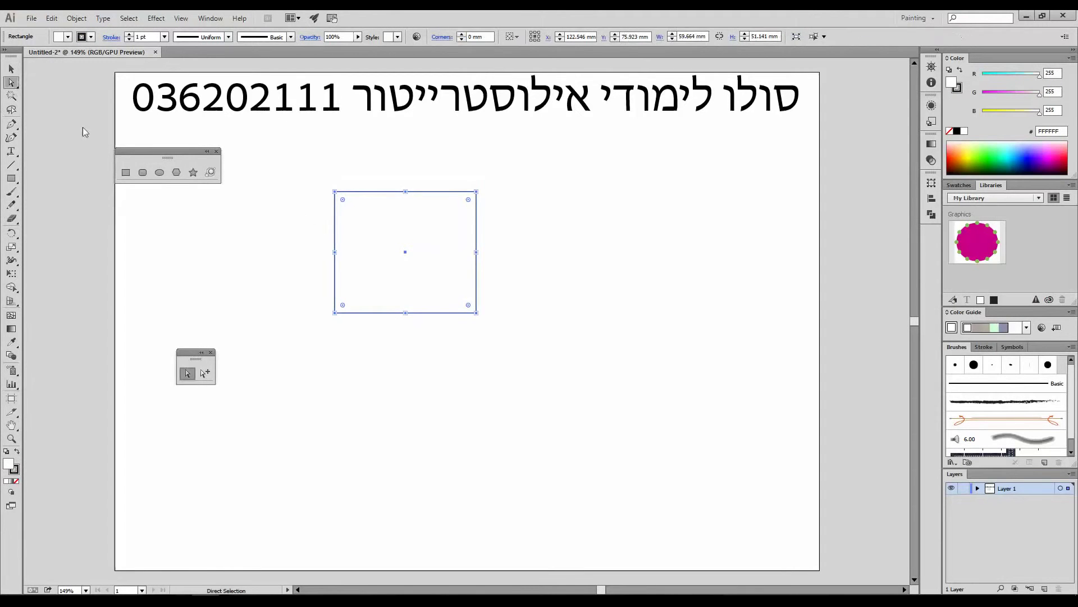
pyautogui.moveTo(397, 271); pyautogui.dragTo(516, 264)
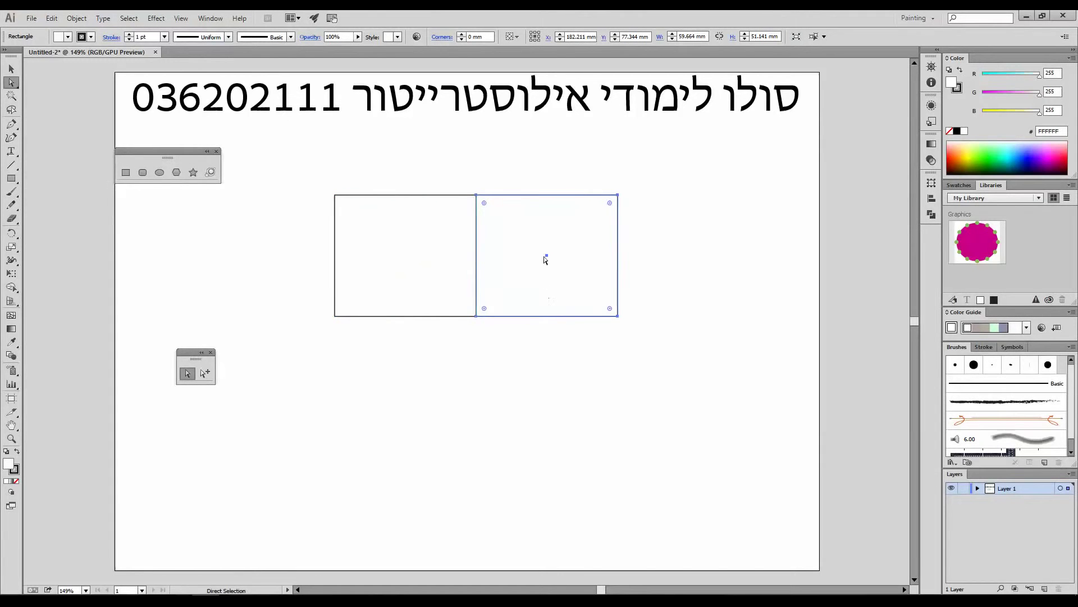
pyautogui.moveTo(598, 175); pyautogui.dragTo(639, 359)
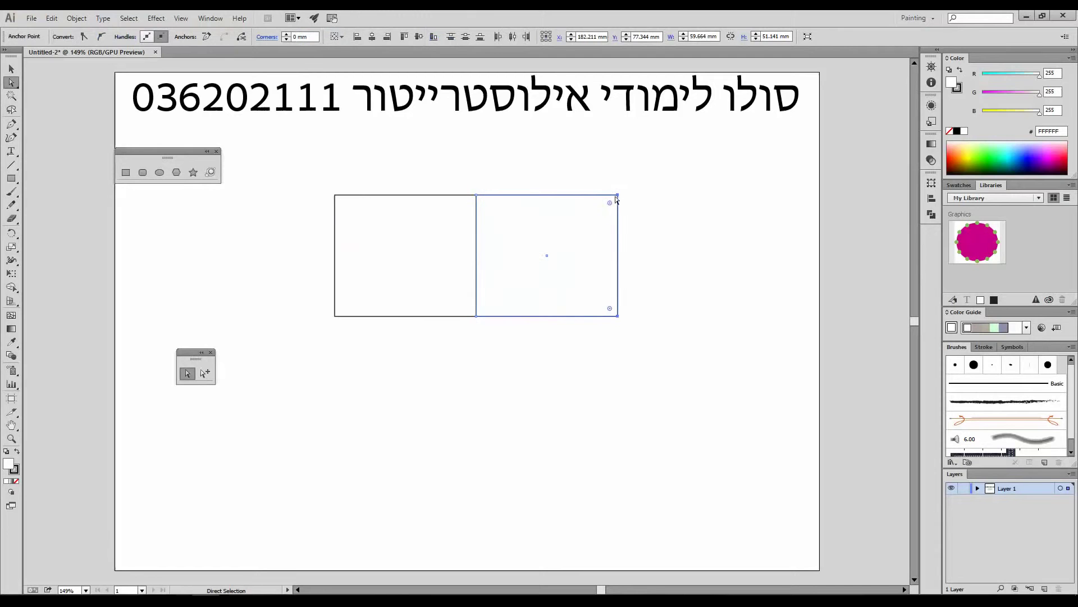
pyautogui.moveTo(617, 196); pyautogui.dragTo(586, 253)
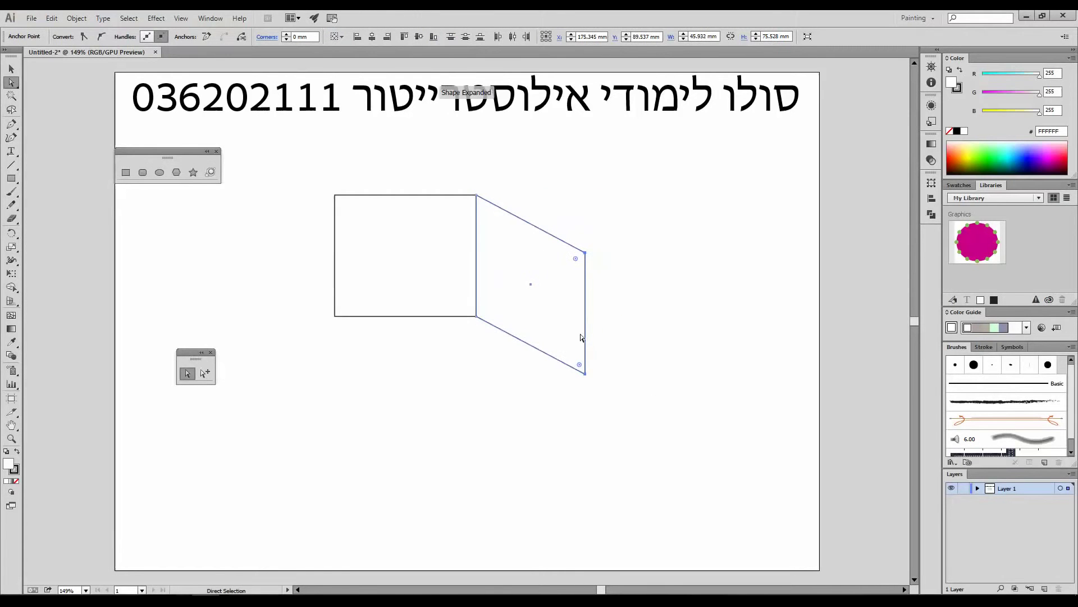
pyautogui.moveTo(561, 317); pyautogui.dragTo(441, 360)
# - Duplicate the back rectangle straight above itself and nudge the copy down so its lower edge meets the original's upper edge
pyautogui.moveTo(455, 309); pyautogui.dragTo(462, 192)
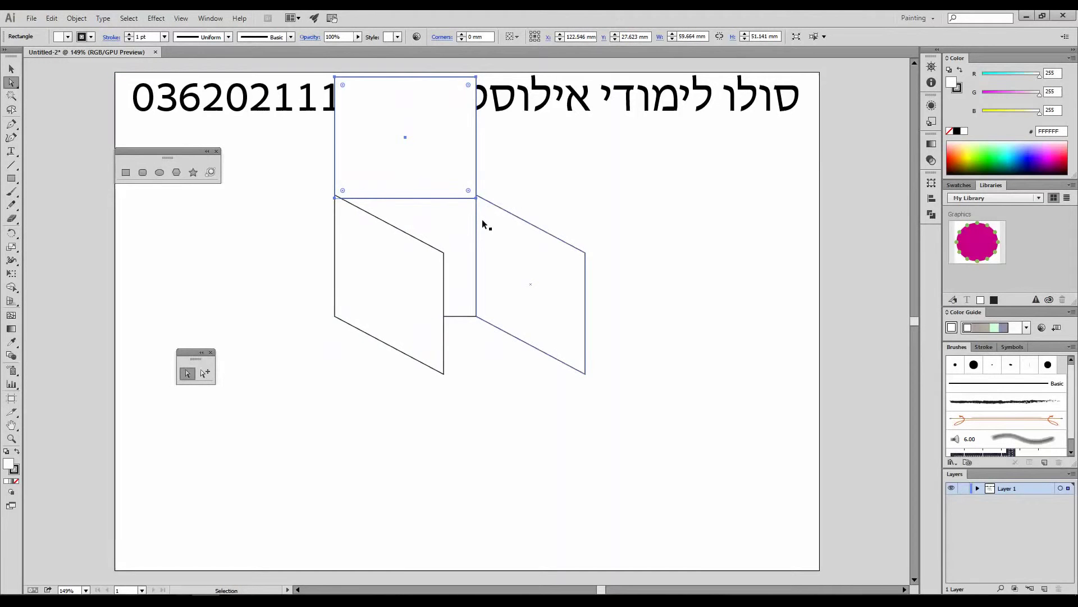
pyautogui.hotkey('ctrl', 'z')
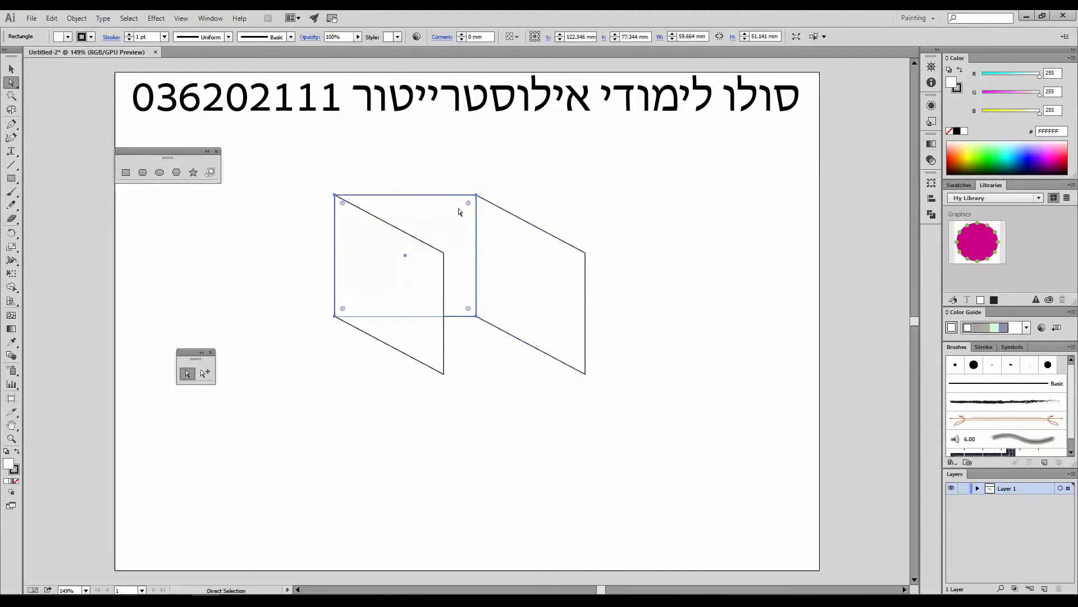
pyautogui.press('alt')
pyautogui.moveTo(459, 300); pyautogui.dragTo(456, 182)
pyautogui.hotkey('ctrl', '+')
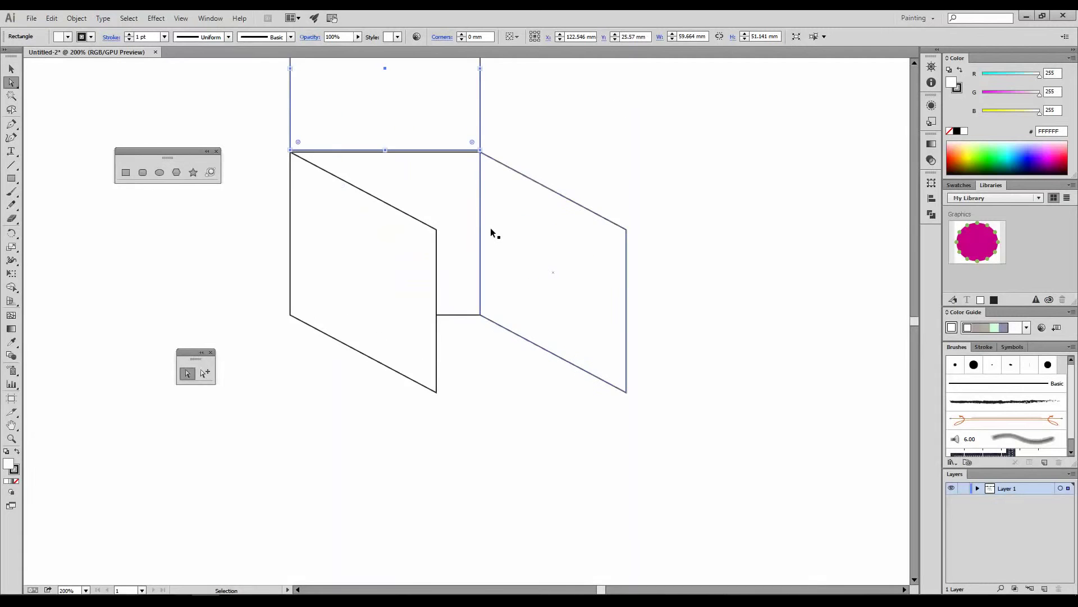
pyautogui.hotkey('ctrl', '+')
pyautogui.moveTo(448, 184); pyautogui.dragTo(553, 339)
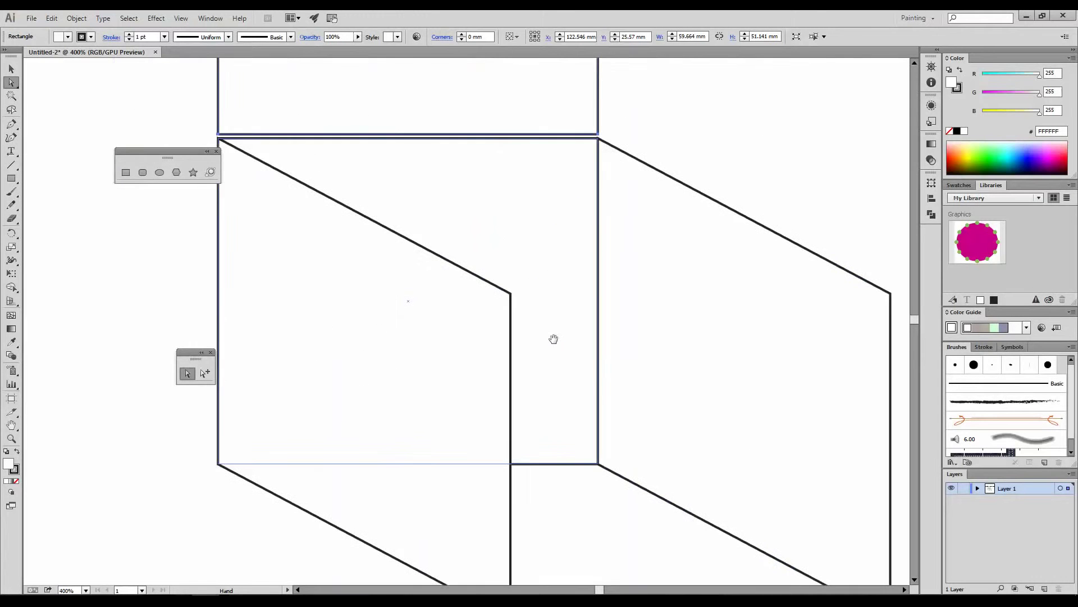
pyautogui.press('Down')
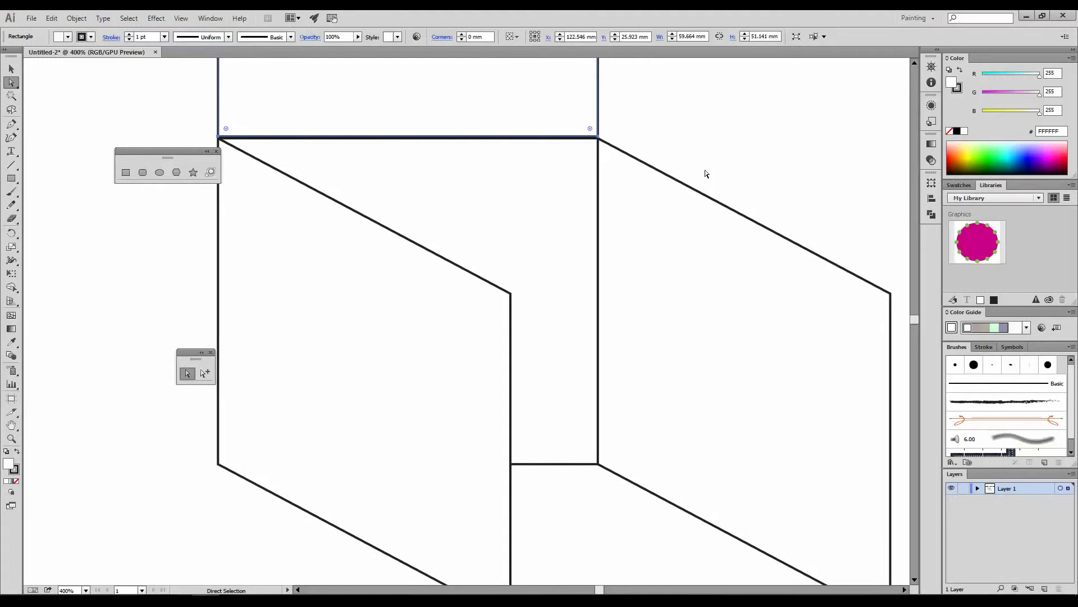
# - Pull the upper edge of the top copy down to the side panels' front corners as a roof and bring it to front
pyautogui.press('ctrl')
pyautogui.hotkey('ctrl', '0')
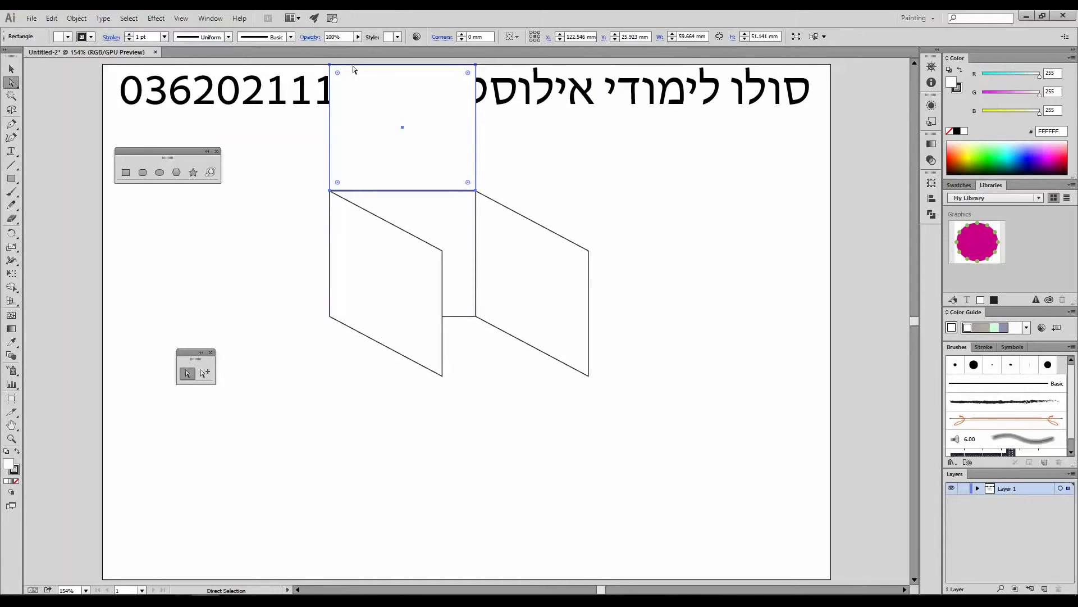
pyautogui.moveTo(316, 59); pyautogui.dragTo(503, 78)
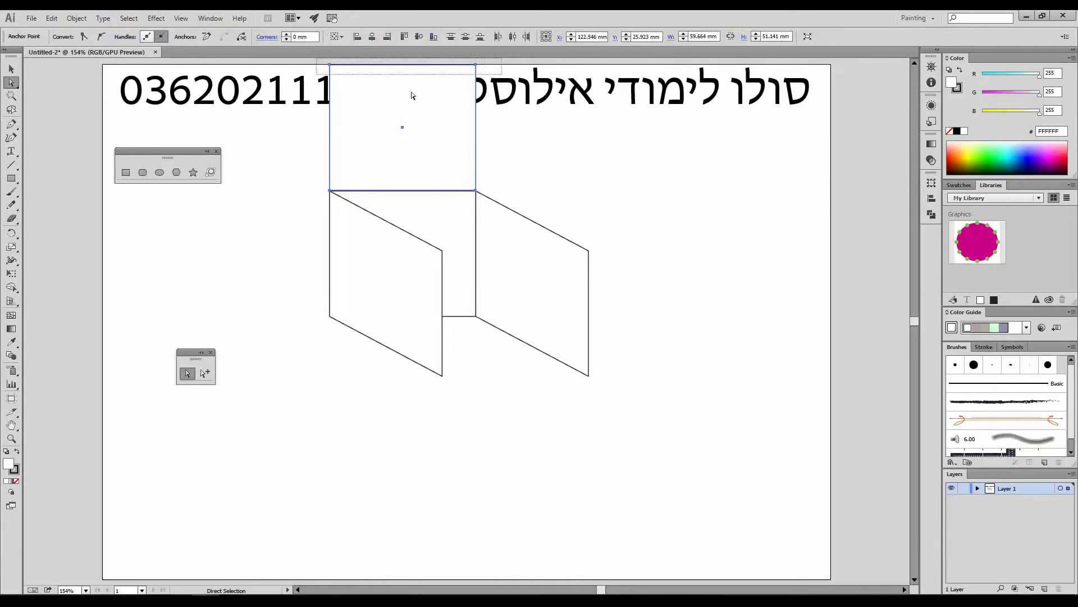
pyautogui.moveTo(328, 65); pyautogui.dragTo(444, 254)
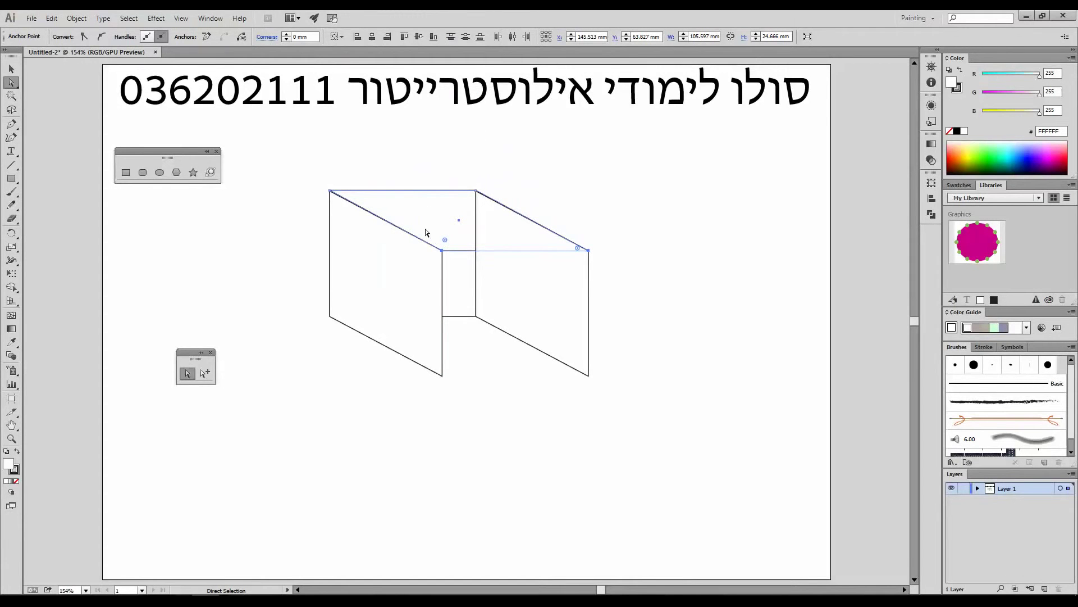
pyautogui.rightClick(423, 211)
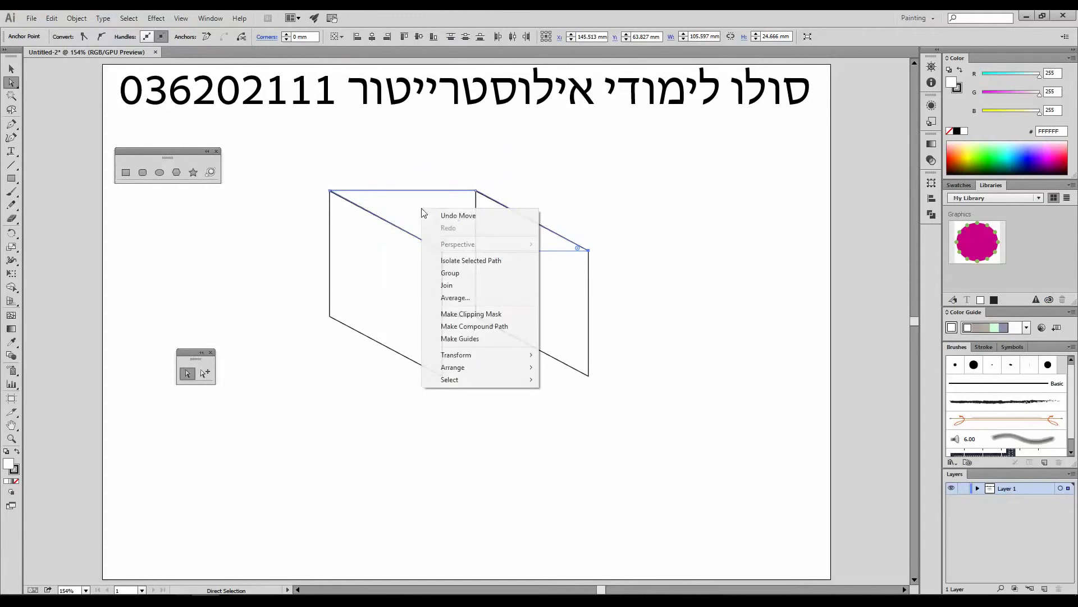
pyautogui.moveTo(478, 370)
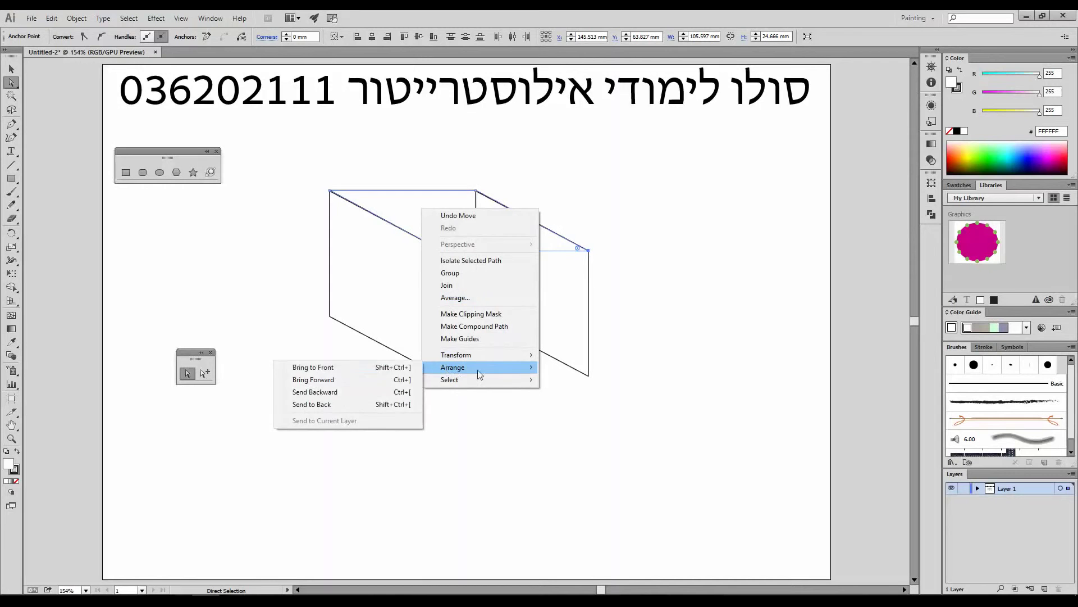
pyautogui.click(399, 367)
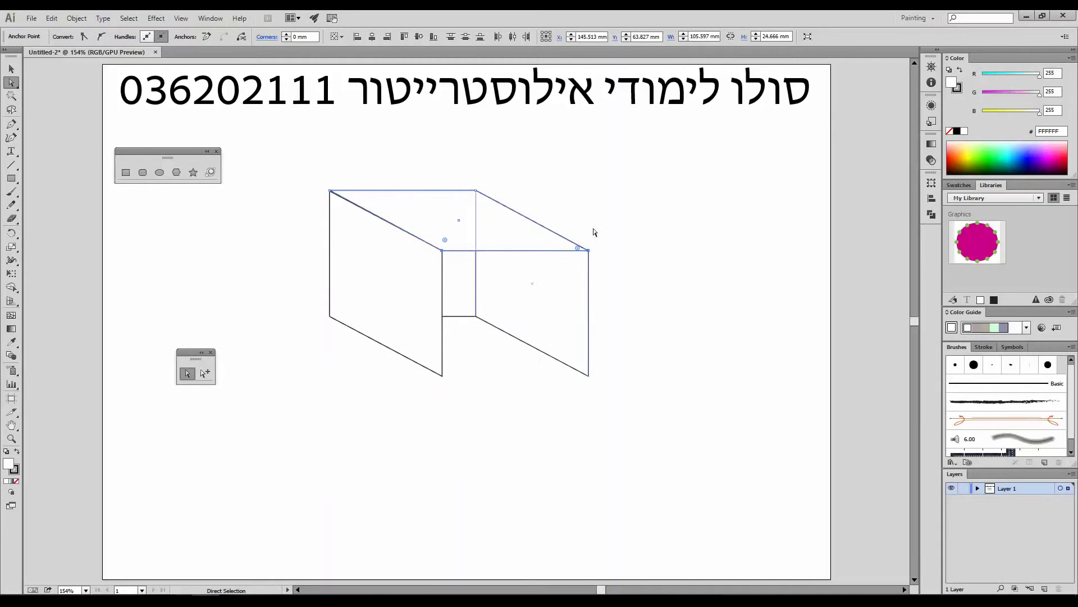
pyautogui.click(618, 193)
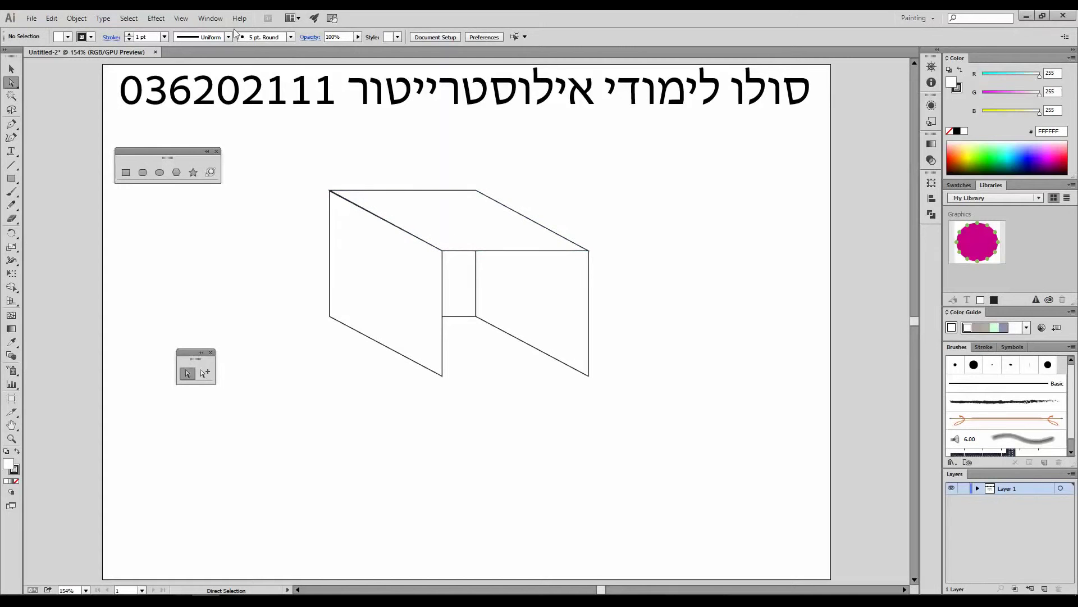
# - Show the Transform panel and float it beneath the shape tools palette
pyautogui.click(208, 18)
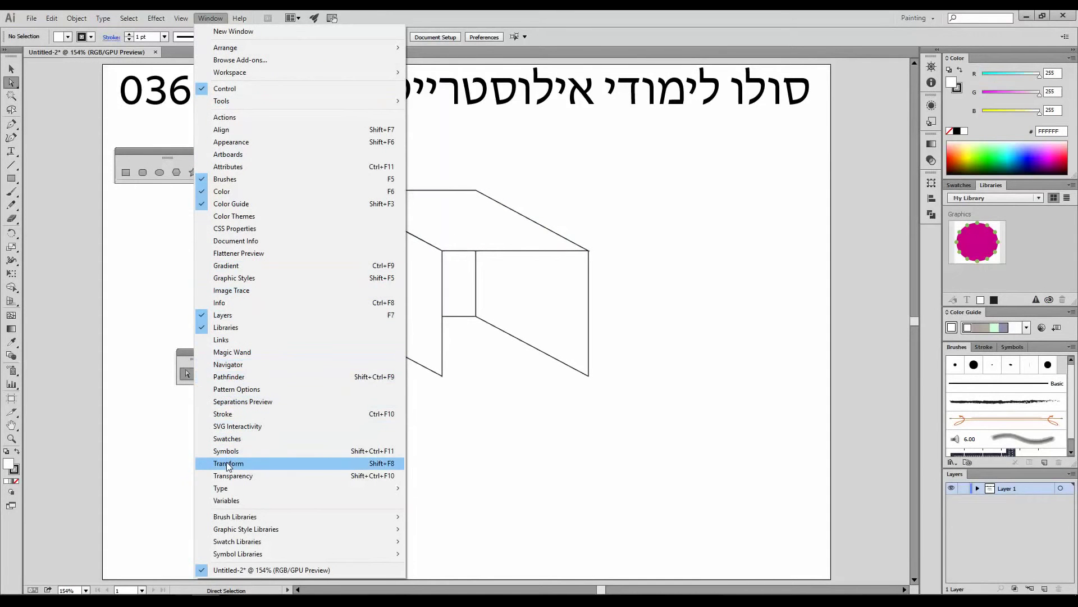
pyautogui.click(321, 464)
pyautogui.moveTo(825, 177); pyautogui.dragTo(105, 217)
# - Select the whole open box and set its width to 85 mm and its height to 100 mm
pyautogui.press('v')
pyautogui.moveTo(296, 151); pyautogui.dragTo(641, 412)
pyautogui.doubleClick(174, 227)
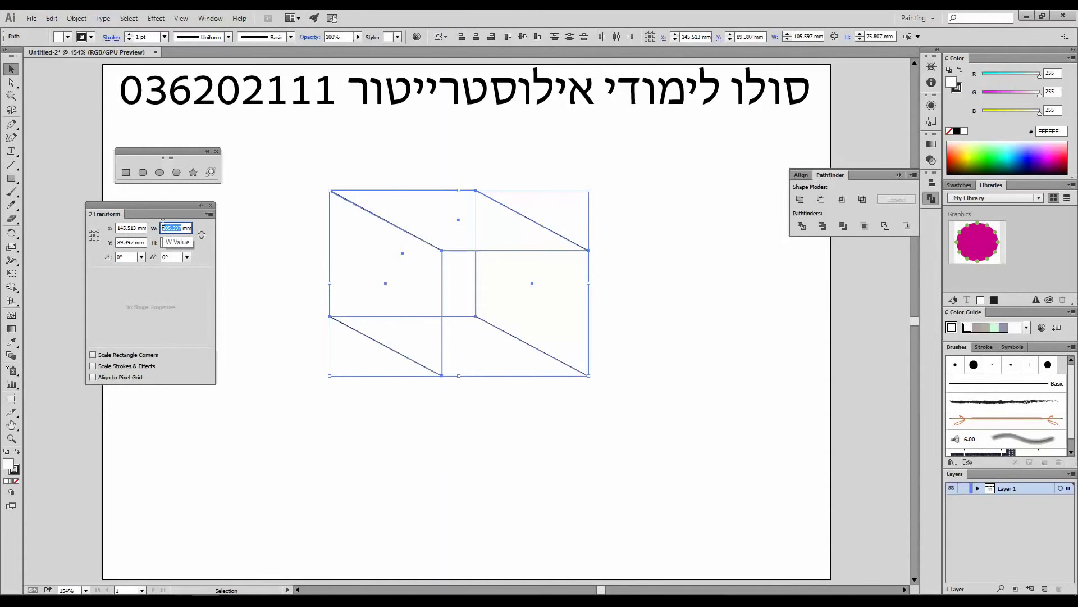
pyautogui.write('85')
pyautogui.press('Return')
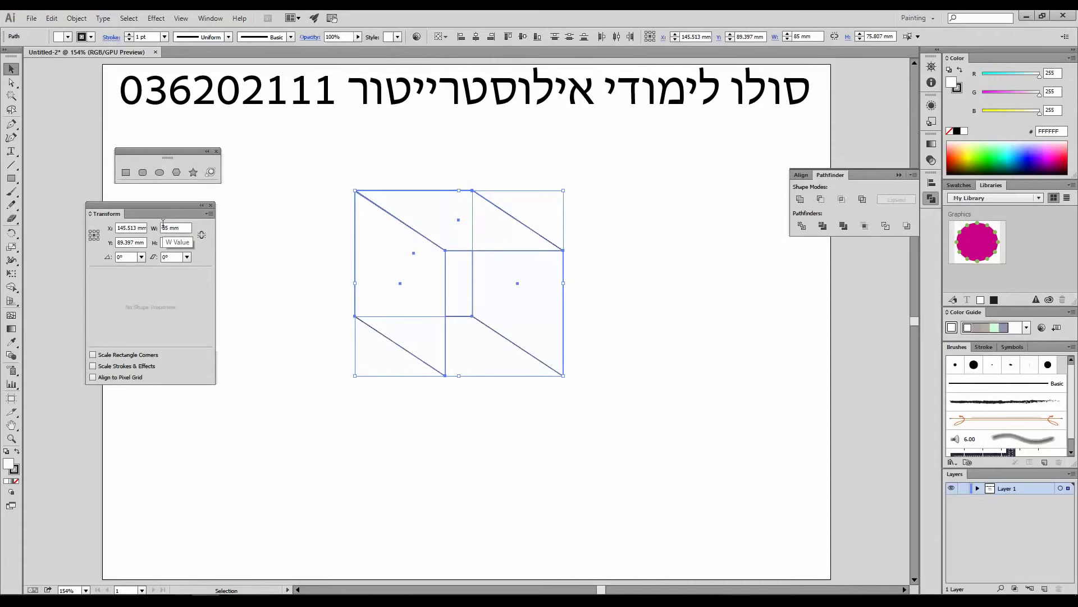
pyautogui.doubleClick(174, 243)
pyautogui.write('100')
pyautogui.press('Return')
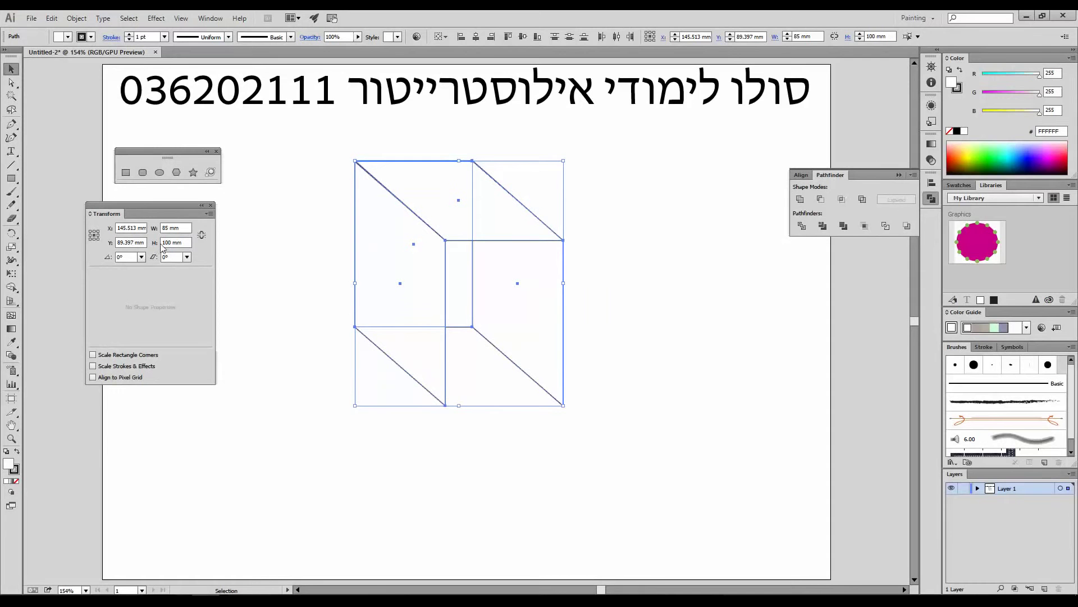
pyautogui.click(614, 260)
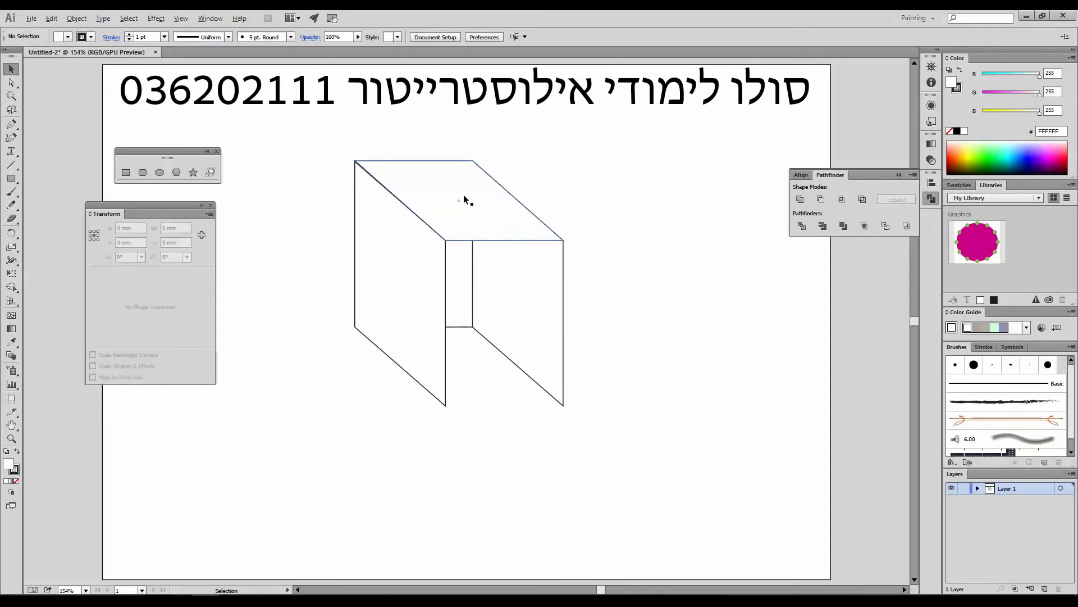
# - Duplicate the box's roof panel straight down six times to form a base and five shelves stacked inside the box
pyautogui.moveTo(464, 199); pyautogui.dragTo(473, 288)
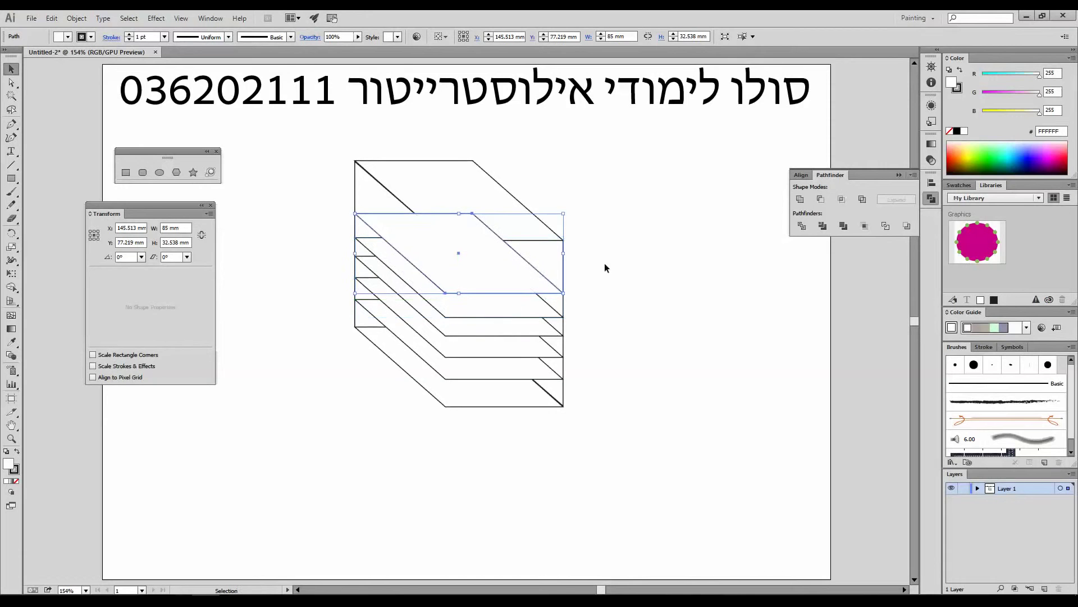
pyautogui.click(619, 247)
pyautogui.click(619, 248)
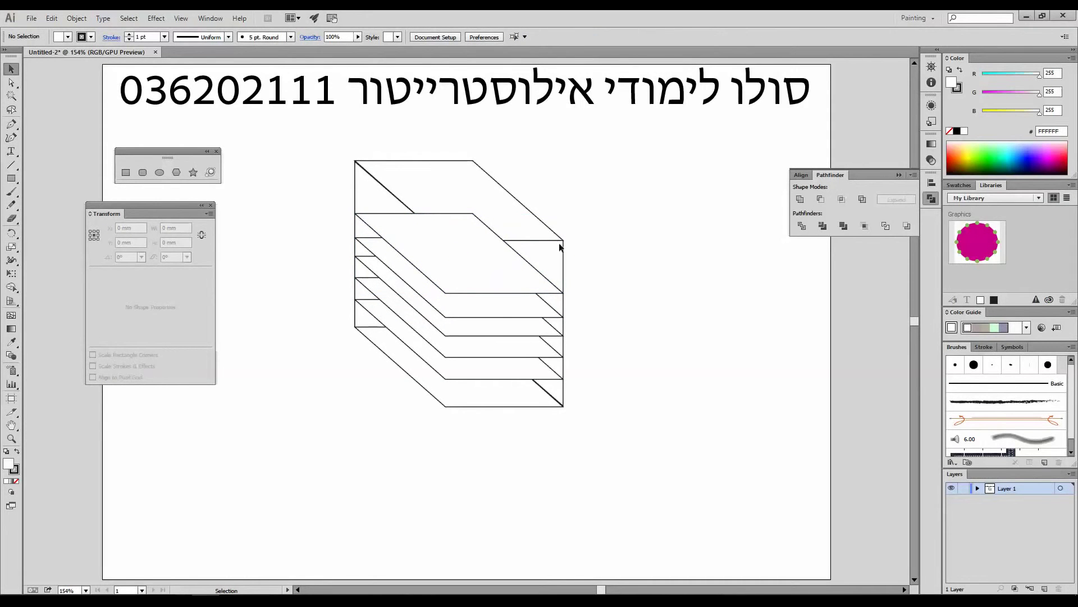
# - Bring the roof panel and the left side panel to the front so they cover the shelves
pyautogui.click(436, 181)
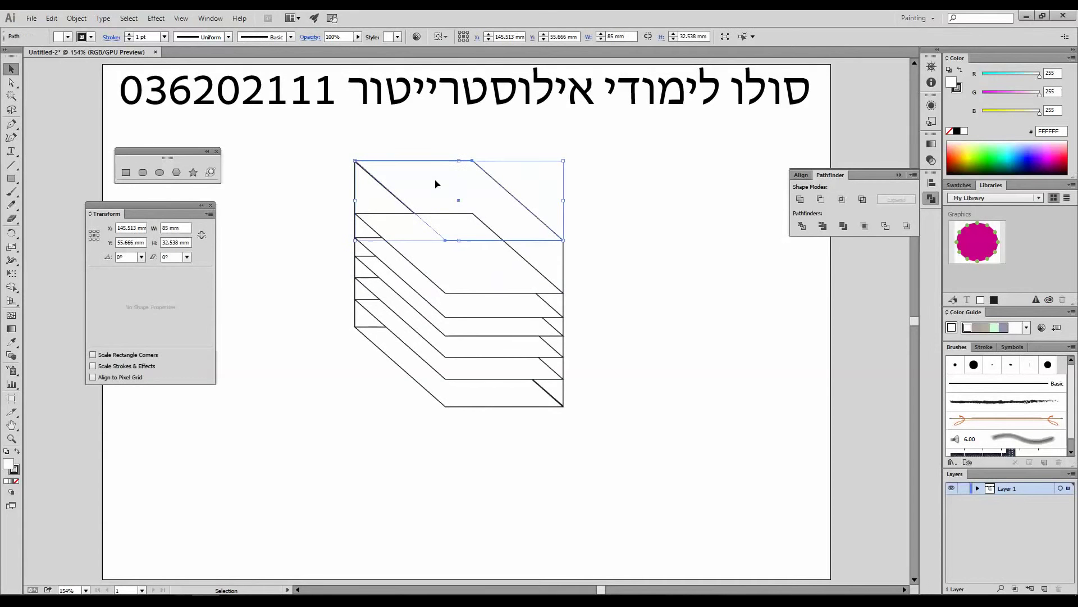
pyautogui.rightClick(436, 181)
pyautogui.moveTo(467, 340)
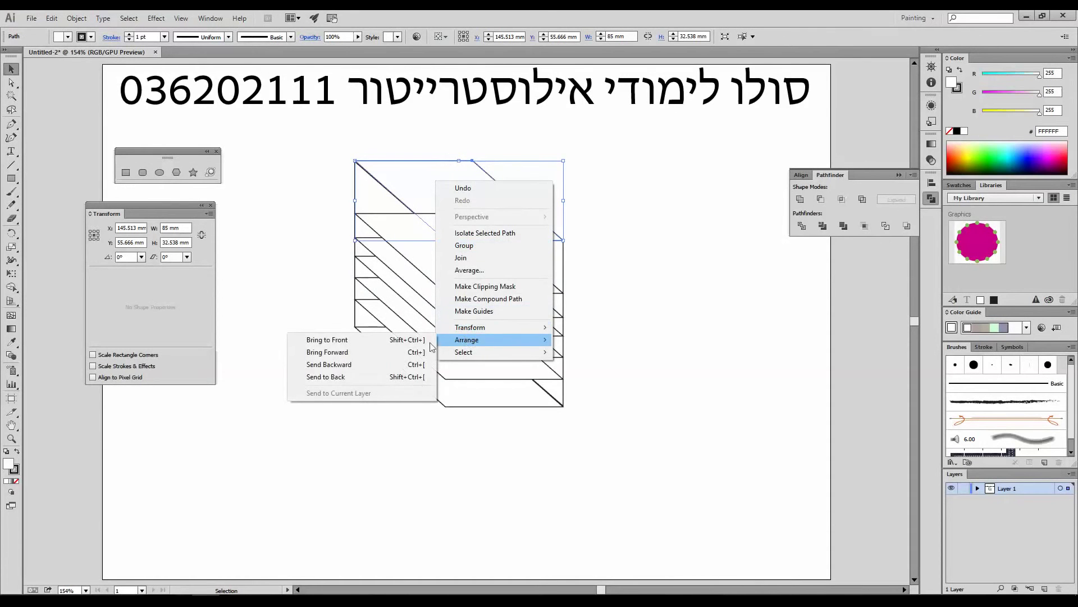
pyautogui.click(406, 341)
pyautogui.click(357, 212)
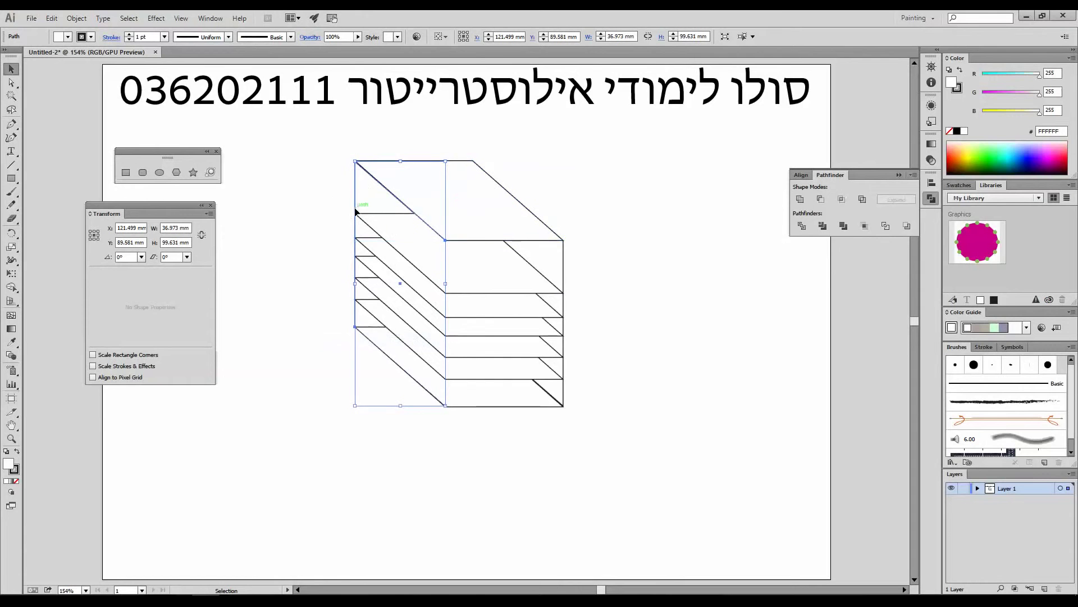
pyautogui.rightClick(367, 196)
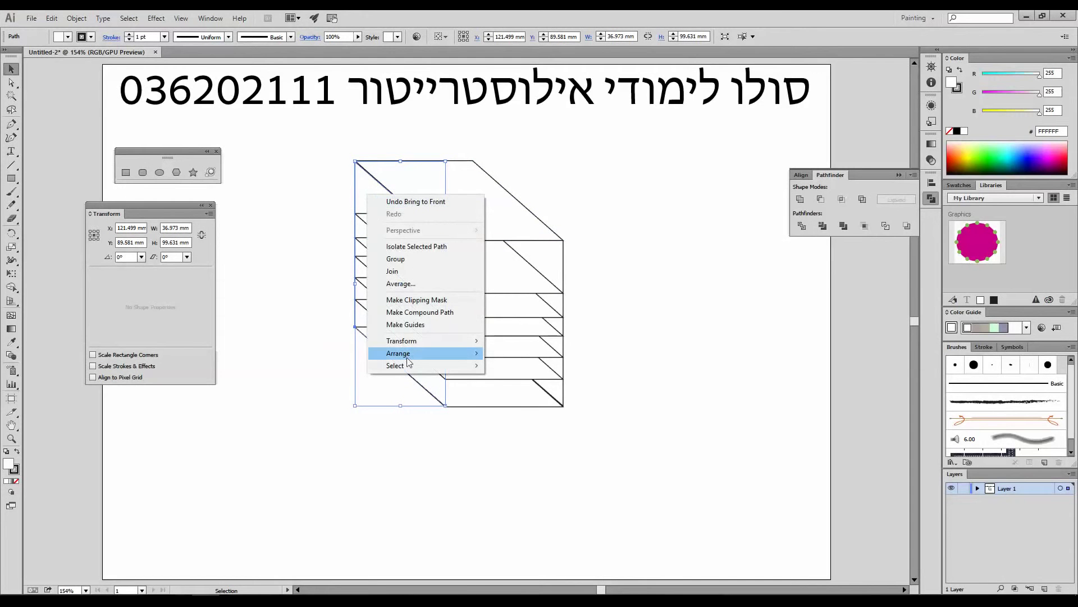
pyautogui.moveTo(406, 359)
pyautogui.click(259, 352)
pyautogui.click(635, 416)
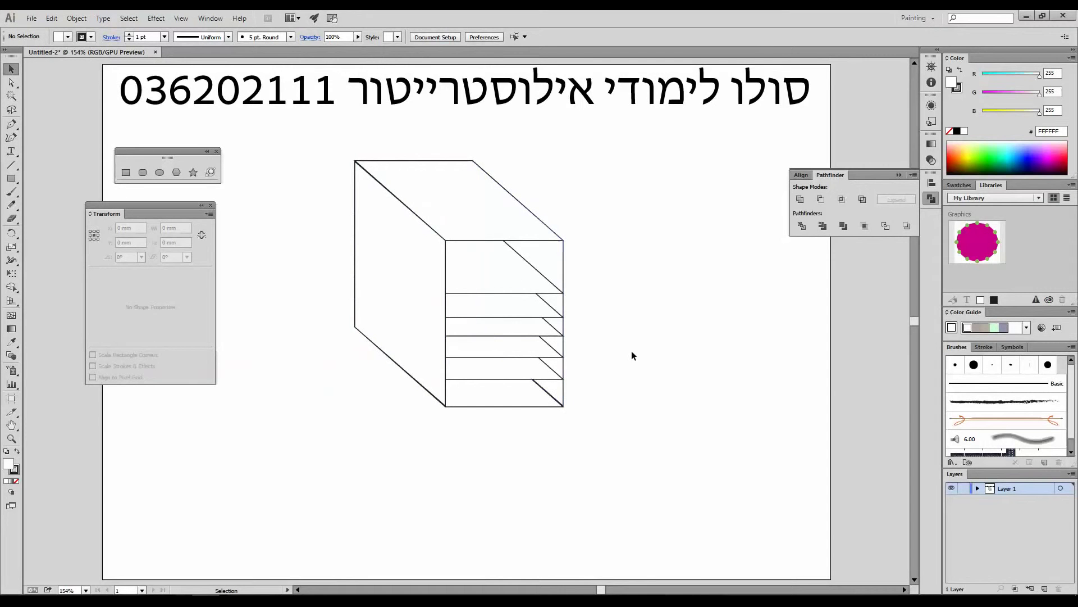
# - Move the finished shelf unit to the artboard's right edge and draw a rectangle about 67 by 16 mm in the cleared space
pyautogui.moveTo(329, 142); pyautogui.dragTo(666, 458)
pyautogui.moveTo(416, 308); pyautogui.dragTo(837, 308)
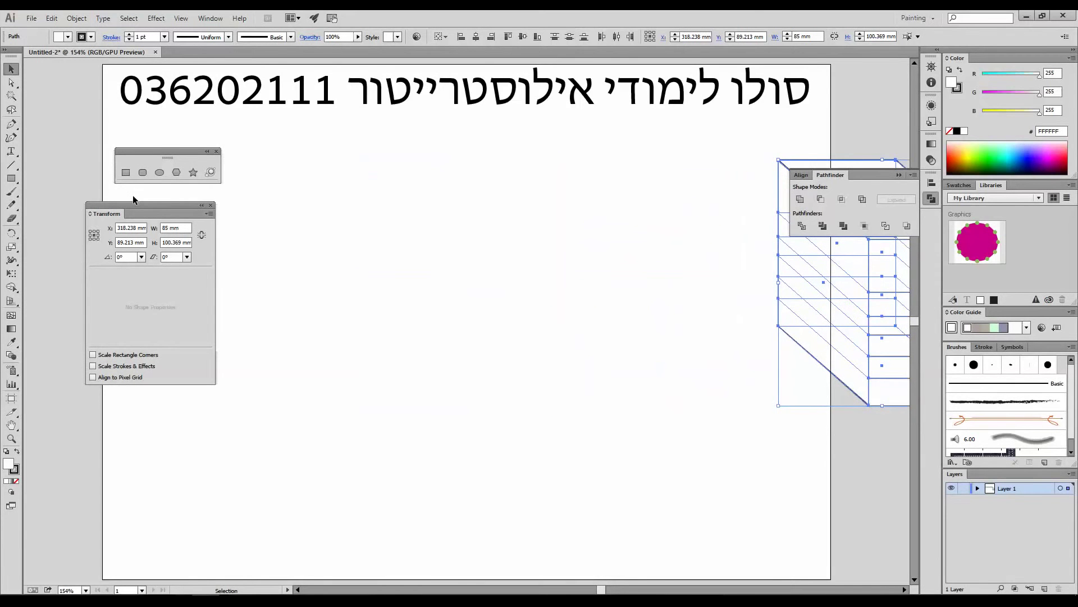
pyautogui.click(130, 176)
pyautogui.moveTo(400, 166); pyautogui.dragTo(564, 204)
# - Duplicate the rectangle directly below itself and shift the copy's lower edge up and to the right into a slanted strip
pyautogui.click(11, 69)
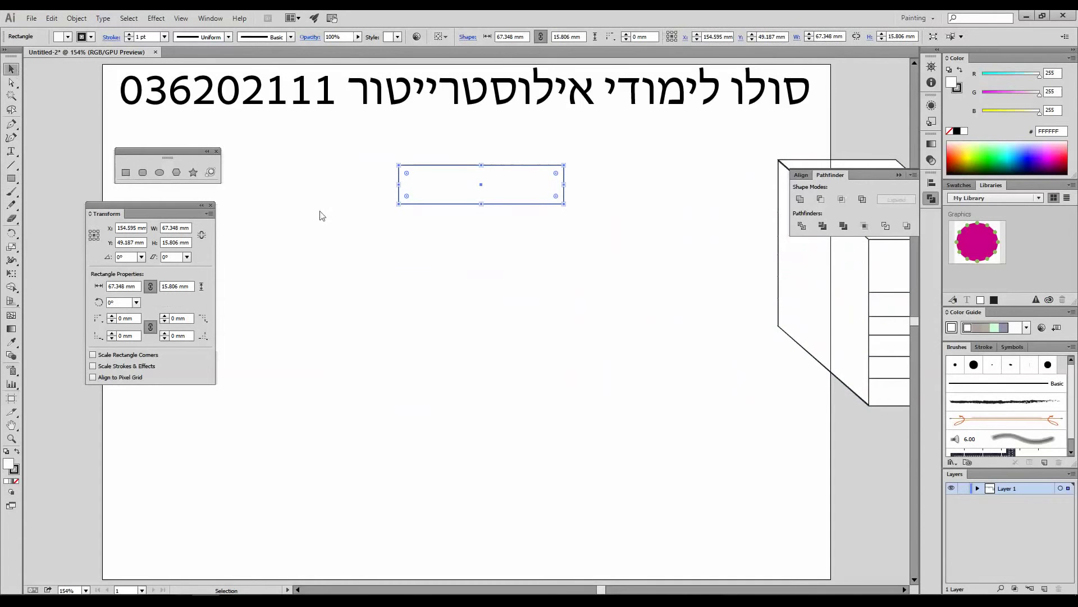
pyautogui.moveTo(522, 185); pyautogui.dragTo(517, 223)
pyautogui.click(10, 84)
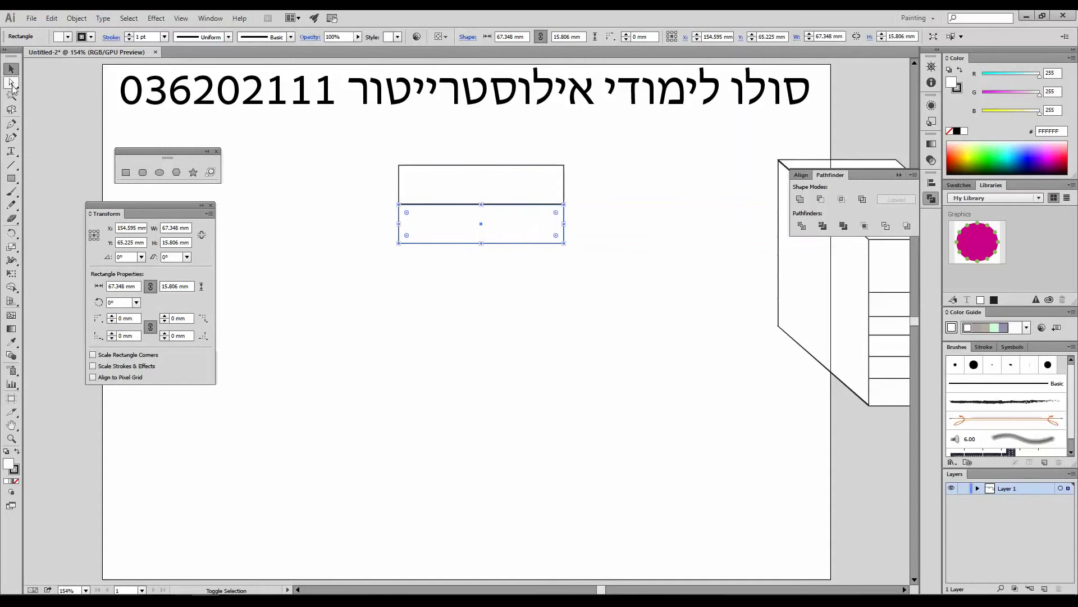
pyautogui.moveTo(369, 256); pyautogui.dragTo(593, 232)
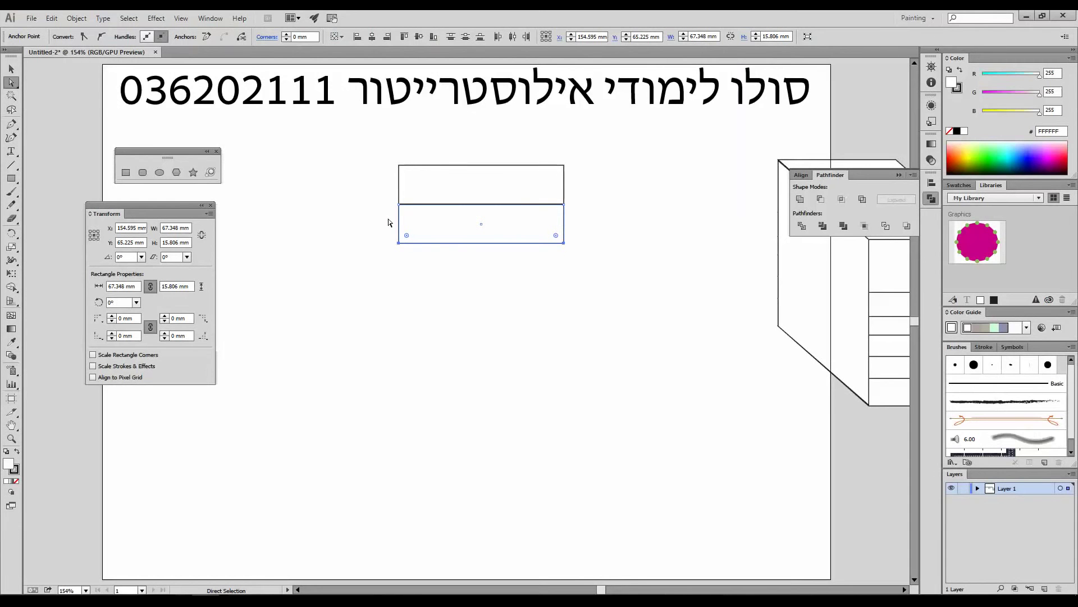
pyautogui.moveTo(565, 243); pyautogui.dragTo(584, 221)
# - Duplicate the rectangle and slanted strip diagonally down, doubling the set each time, until the staircase has eight steps
pyautogui.moveTo(392, 151); pyautogui.dragTo(605, 246)
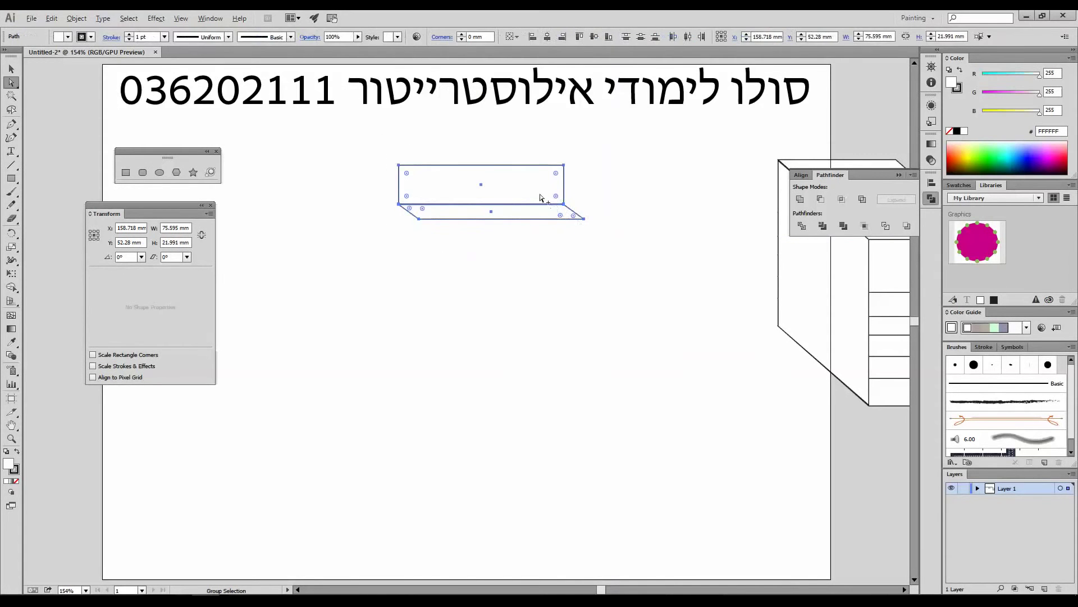
pyautogui.moveTo(528, 182); pyautogui.dragTo(551, 242)
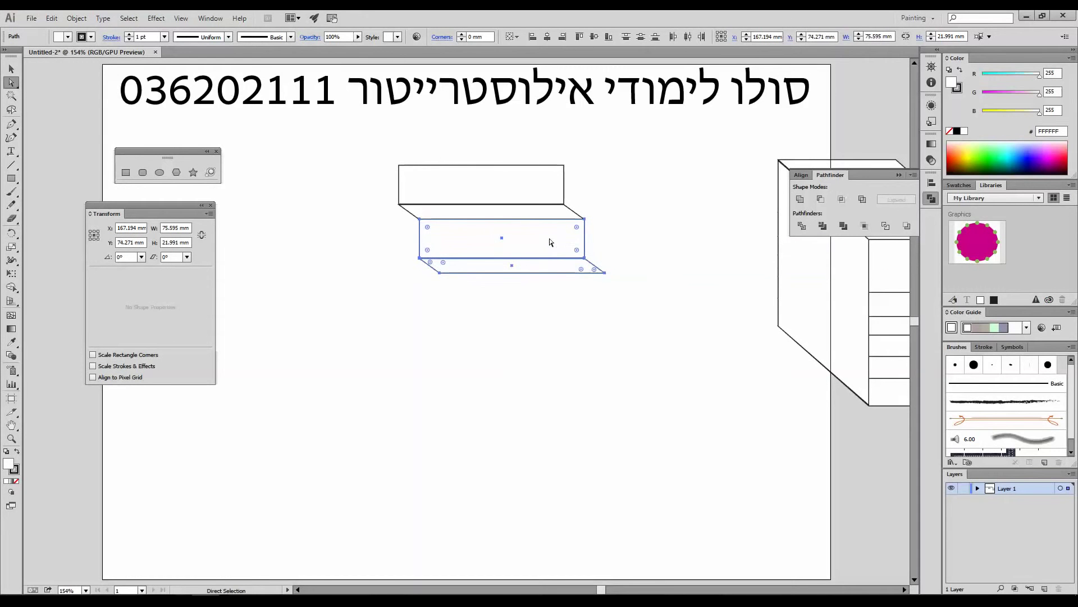
pyautogui.moveTo(362, 145); pyautogui.dragTo(679, 332)
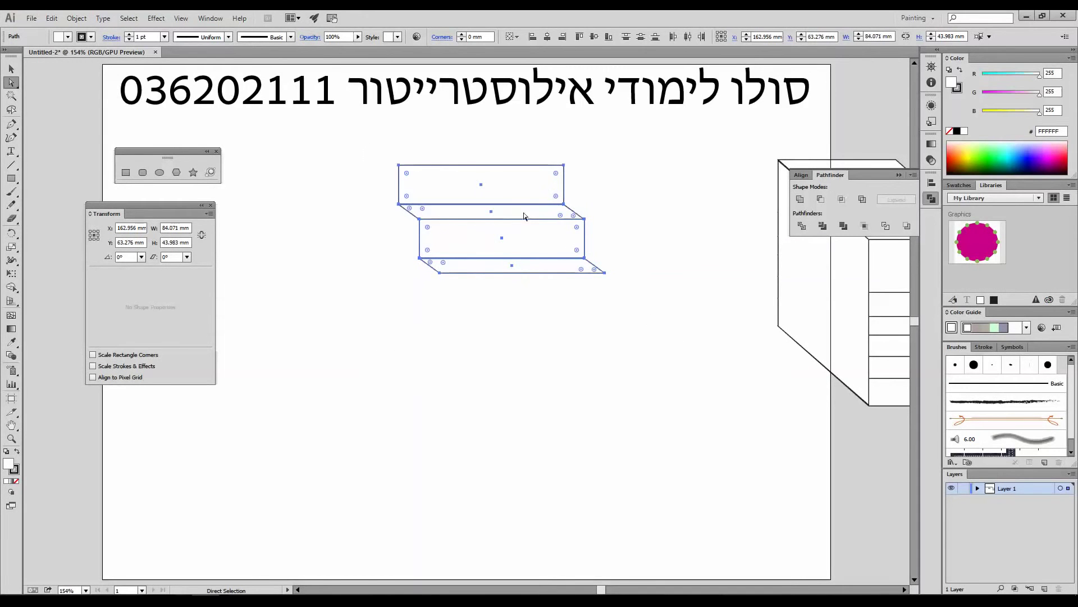
pyautogui.moveTo(514, 200); pyautogui.dragTo(552, 308)
pyautogui.moveTo(355, 141); pyautogui.dragTo(701, 432)
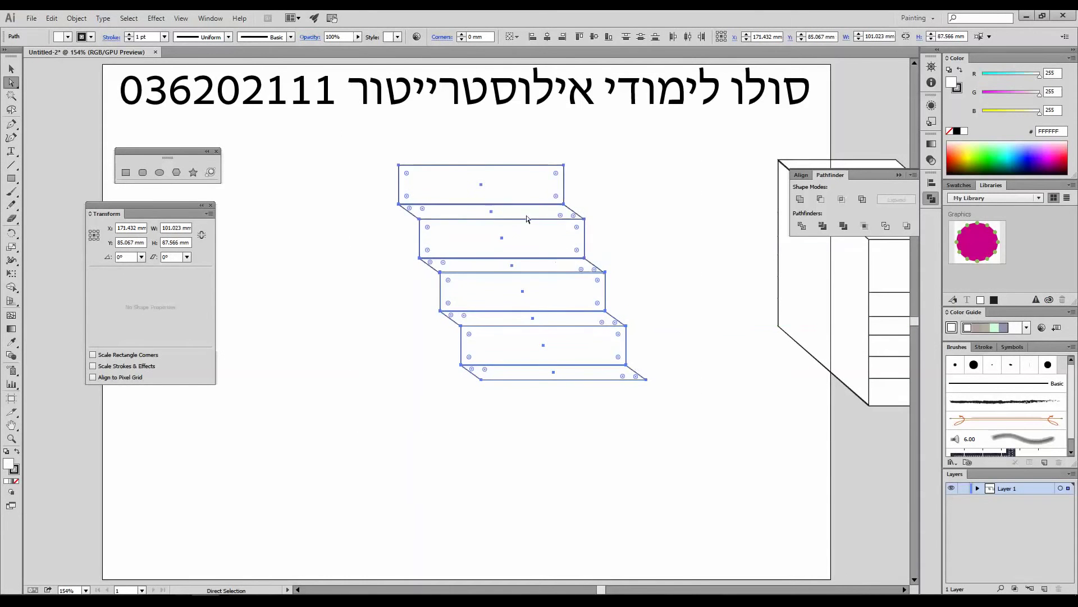
pyautogui.moveTo(549, 281); pyautogui.dragTo(580, 402)
pyautogui.click(655, 284)
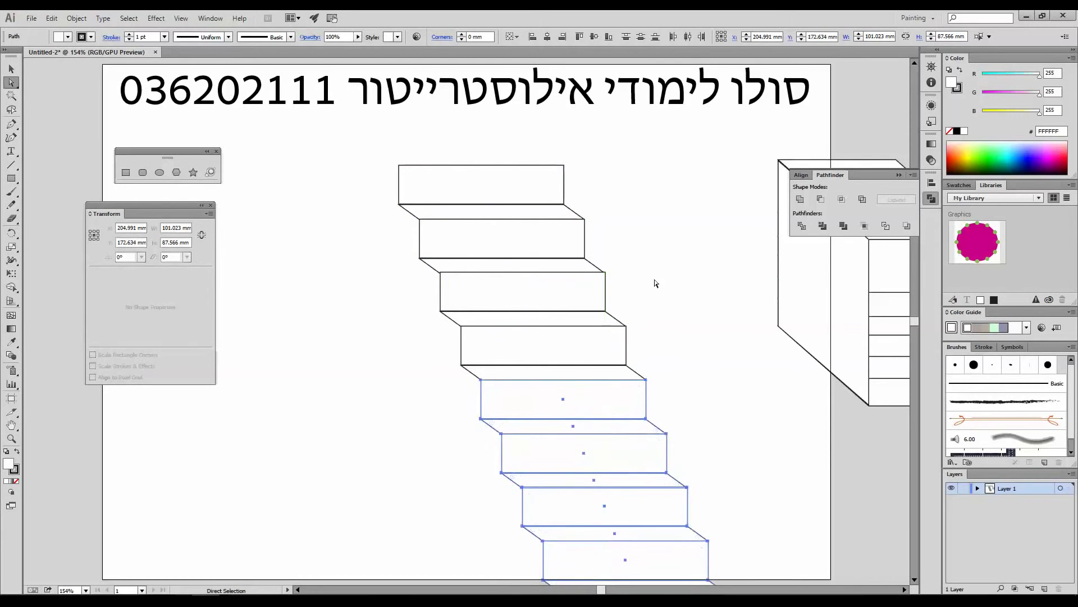
# - Delete everything below the fifth riser, including the slanted strip attached to it
pyautogui.scroll(-5, 627, 309)
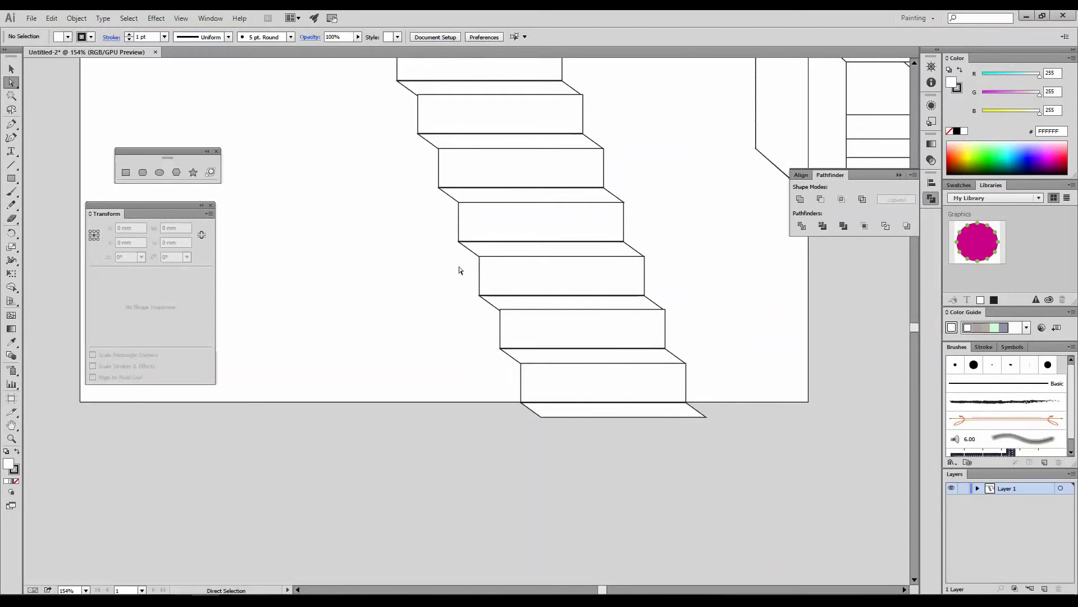
pyautogui.moveTo(465, 266); pyautogui.dragTo(723, 453)
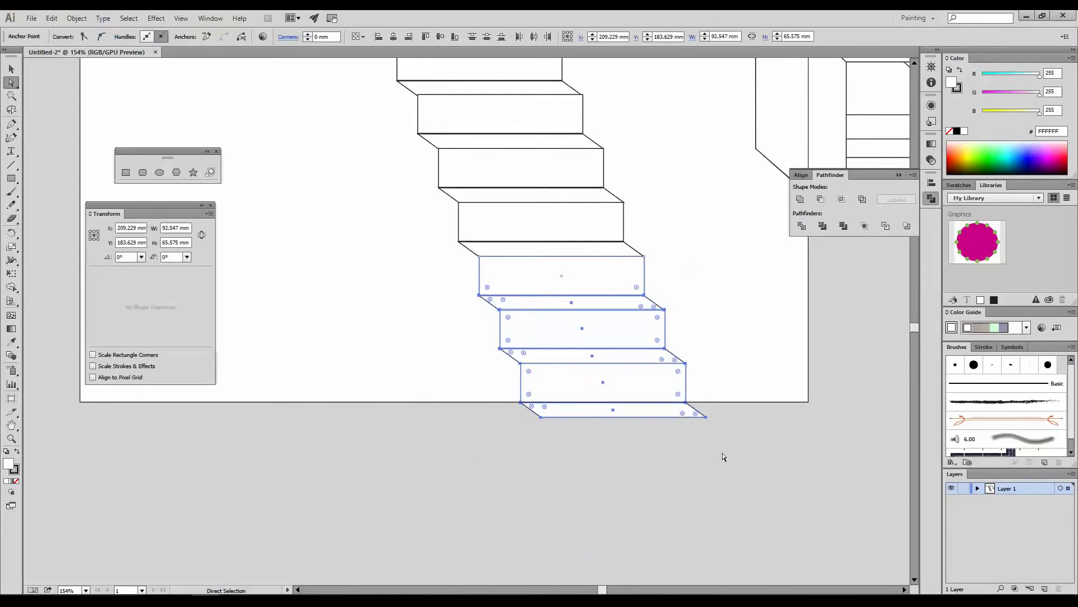
pyautogui.press('Delete')
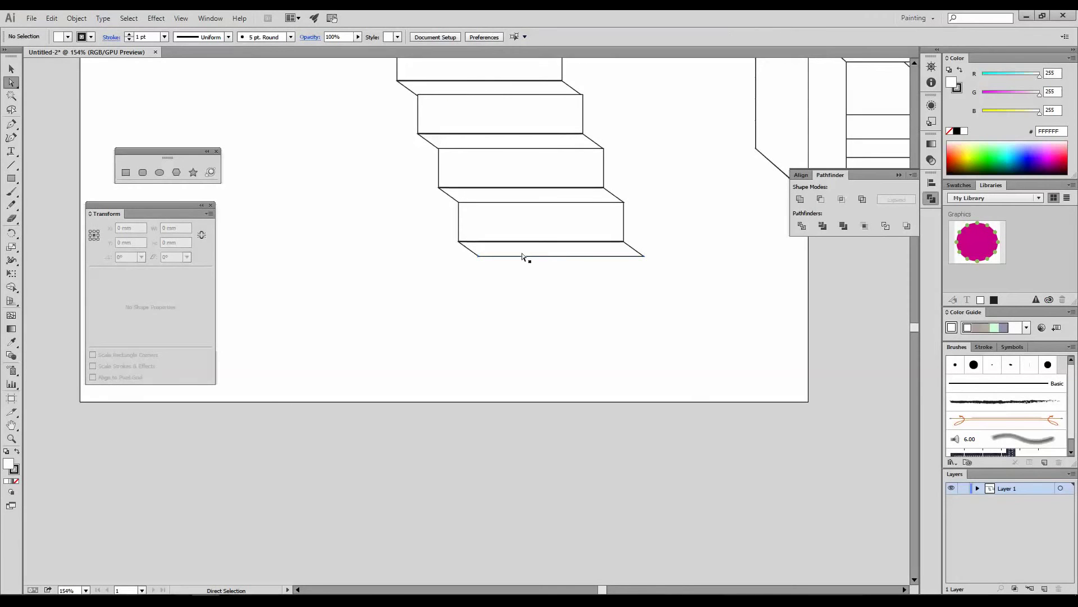
pyautogui.click(545, 251)
pyautogui.press('Delete')
# - Duplicate the lowest riser directly below itself and shift the copy's lower edge up and to the left into a slanted strip
pyautogui.click(533, 225)
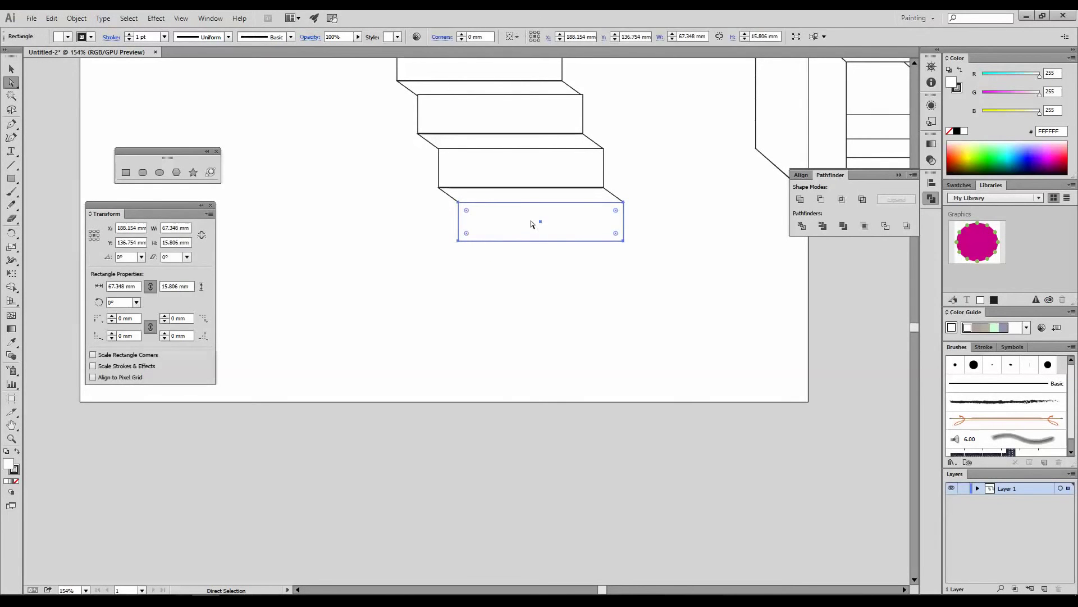
pyautogui.moveTo(534, 224); pyautogui.dragTo(532, 264)
pyautogui.moveTo(646, 324); pyautogui.dragTo(447, 261)
pyautogui.moveTo(621, 280); pyautogui.dragTo(586, 264)
pyautogui.click(606, 315)
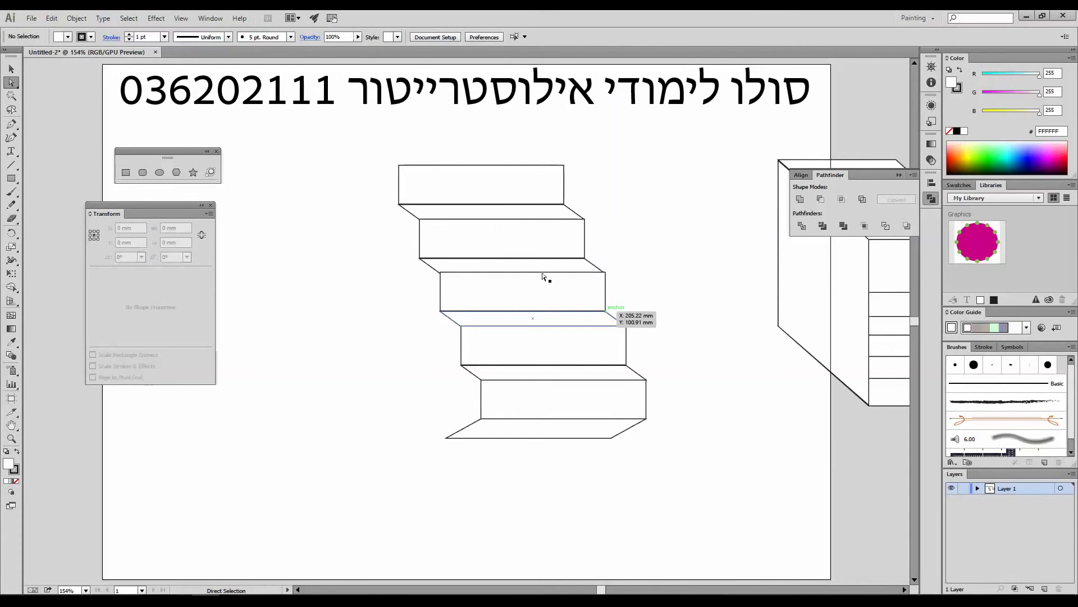
# - Float the Pen tool group as its own palette and place it near the shape tools
pyautogui.moveTo(10, 124); pyautogui.dragTo(54, 135)
pyautogui.moveTo(134, 141); pyautogui.dragTo(139, 136)
pyautogui.moveTo(44, 130); pyautogui.dragTo(295, 129)
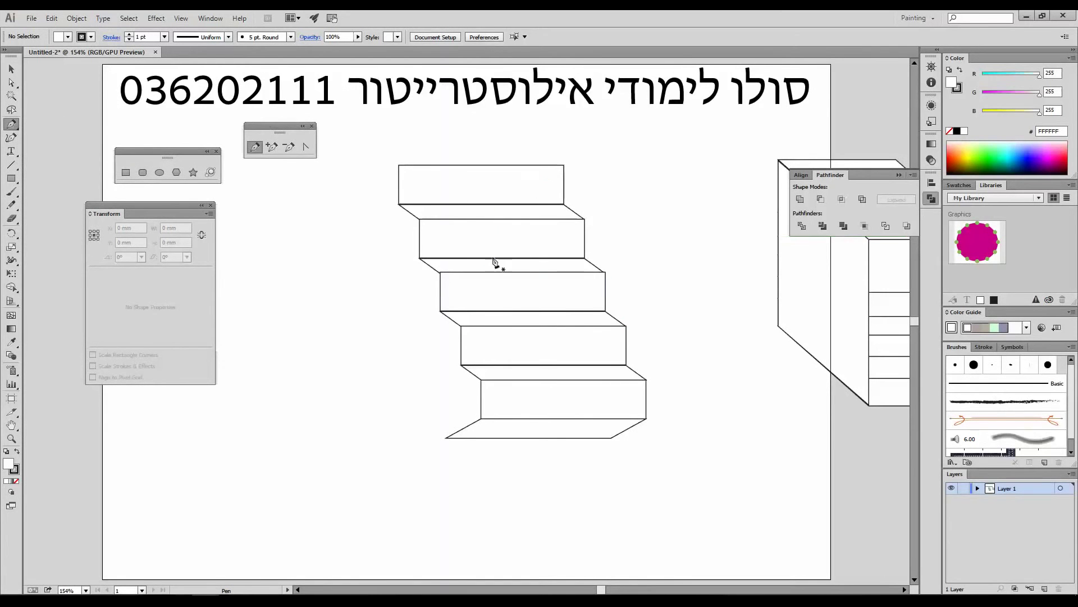
# - Draw a closed twelve-point zigzag shape about 90 by 139 mm with the Pen tool in the empty space beside the stairs
pyautogui.click(268, 302)
pyautogui.click(314, 194)
pyautogui.click(383, 288)
pyautogui.click(365, 387)
pyautogui.click(270, 418)
pyautogui.click(402, 503)
pyautogui.click(179, 534)
pyautogui.click(219, 424)
pyautogui.click(349, 365)
pyautogui.click(361, 285)
pyautogui.click(318, 230)
pyautogui.click(302, 320)
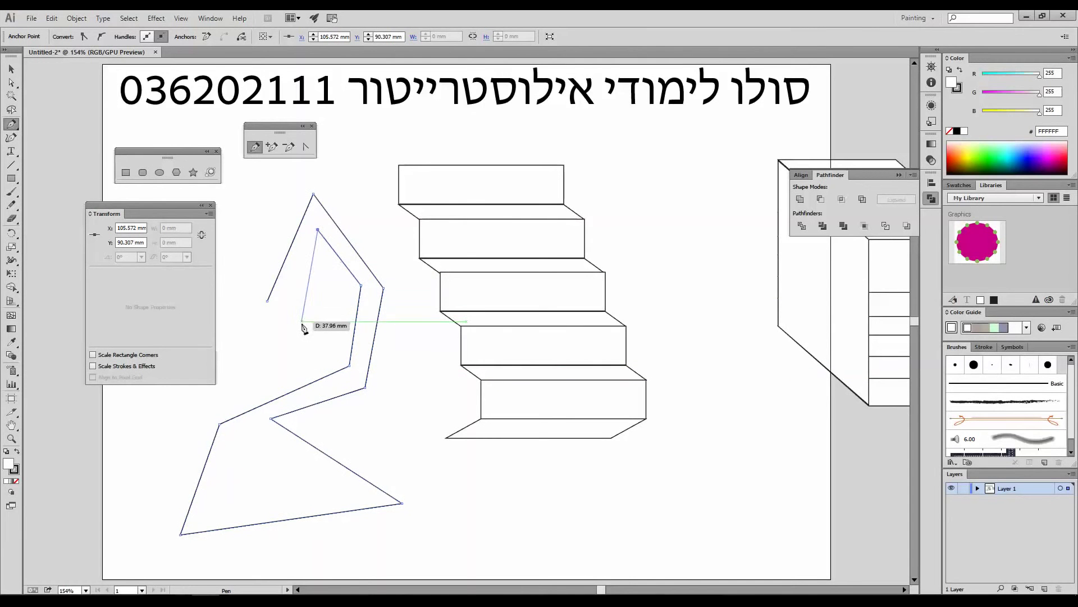
pyautogui.click(267, 302)
pyautogui.press('v')
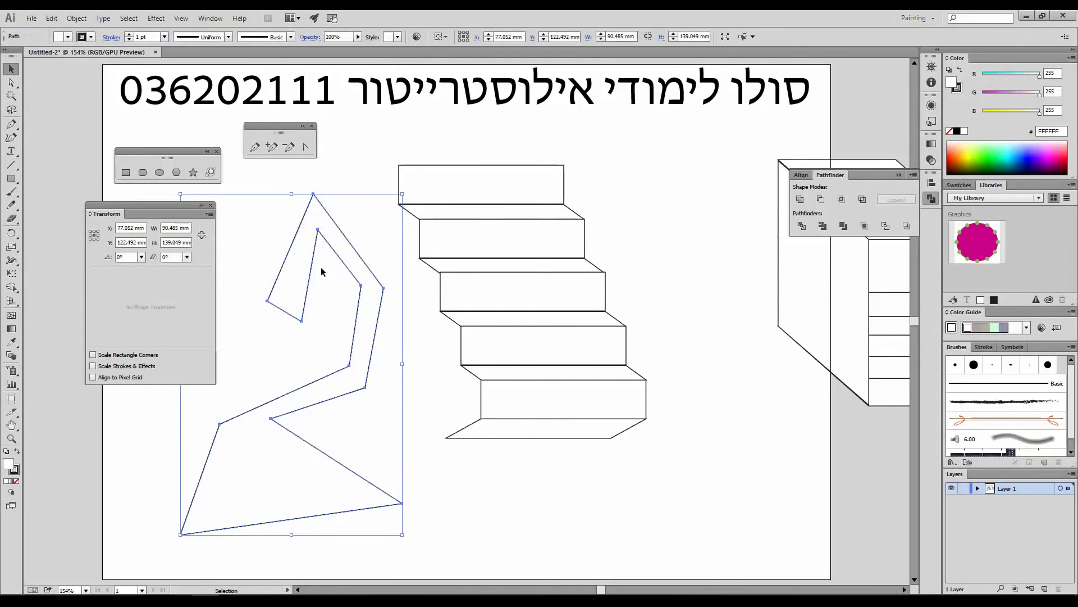
# - Set the zigzag shape's width to 35 mm and delete the shape
pyautogui.doubleClick(179, 227)
pyautogui.write('35')
pyautogui.press('Return')
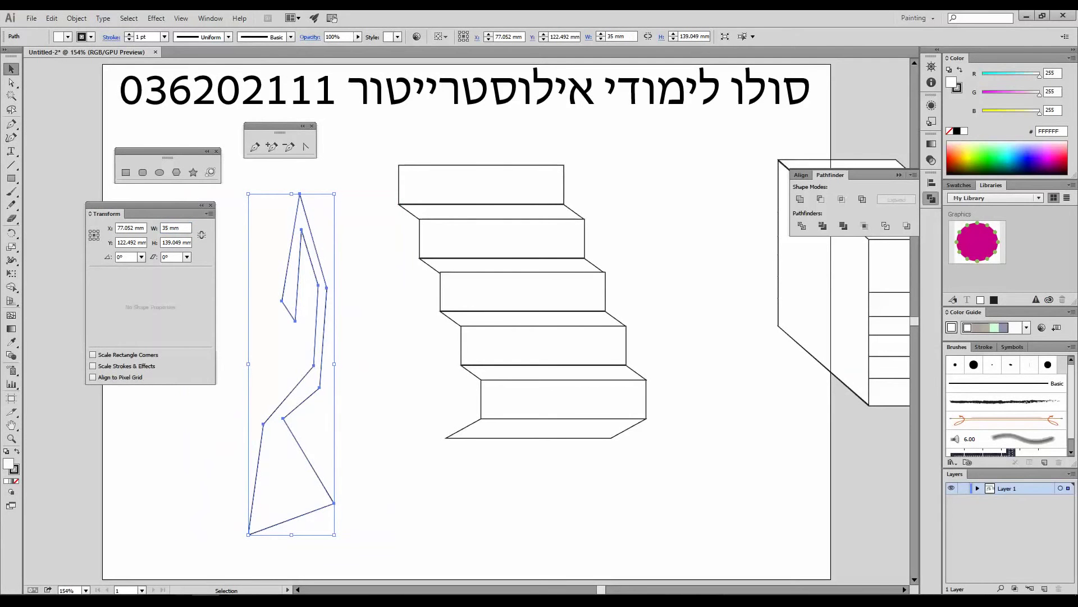
pyautogui.press('Delete')
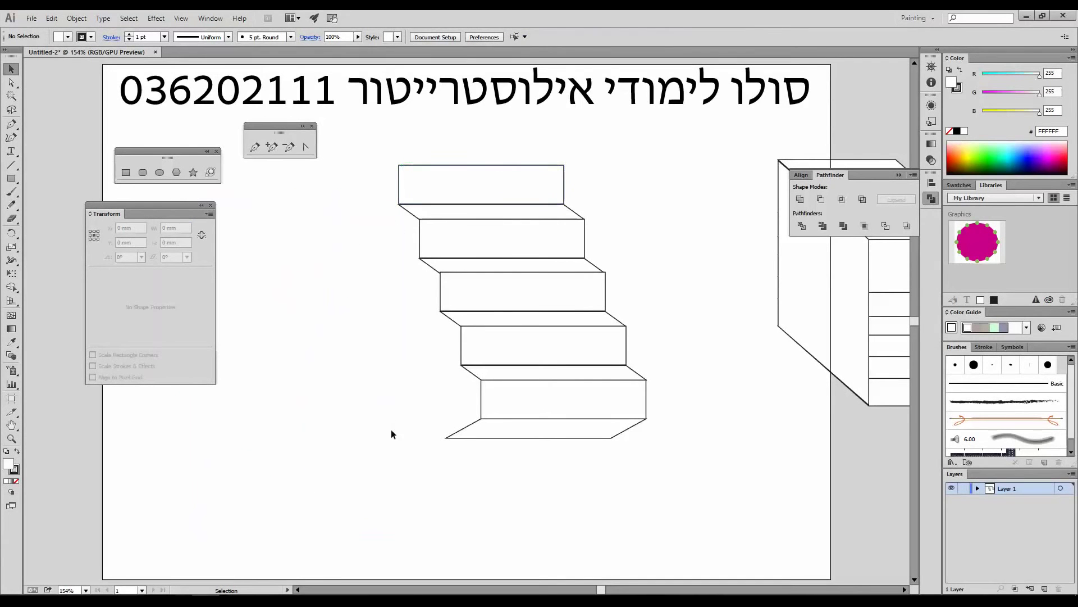
# - Show the rulers and check the measurement units available for them
pyautogui.click(180, 18)
pyautogui.moveTo(209, 269)
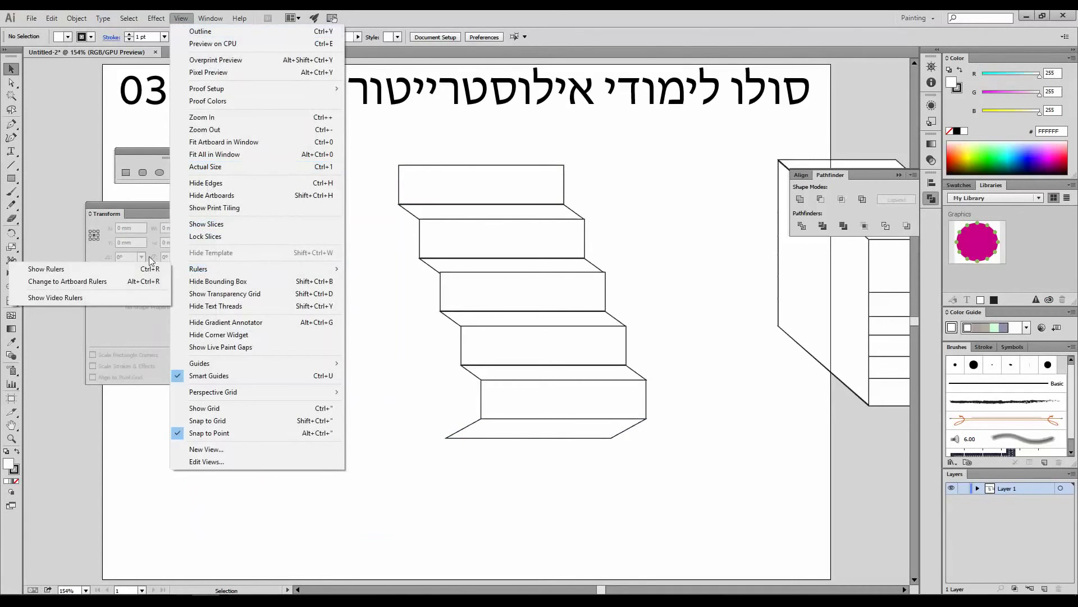
pyautogui.click(114, 271)
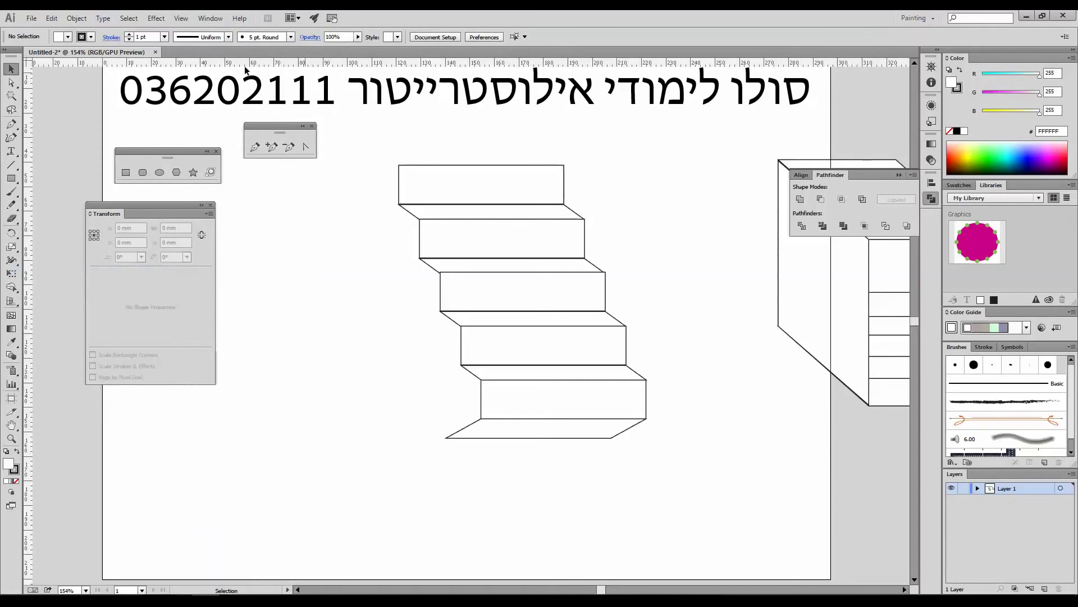
pyautogui.rightClick(362, 62)
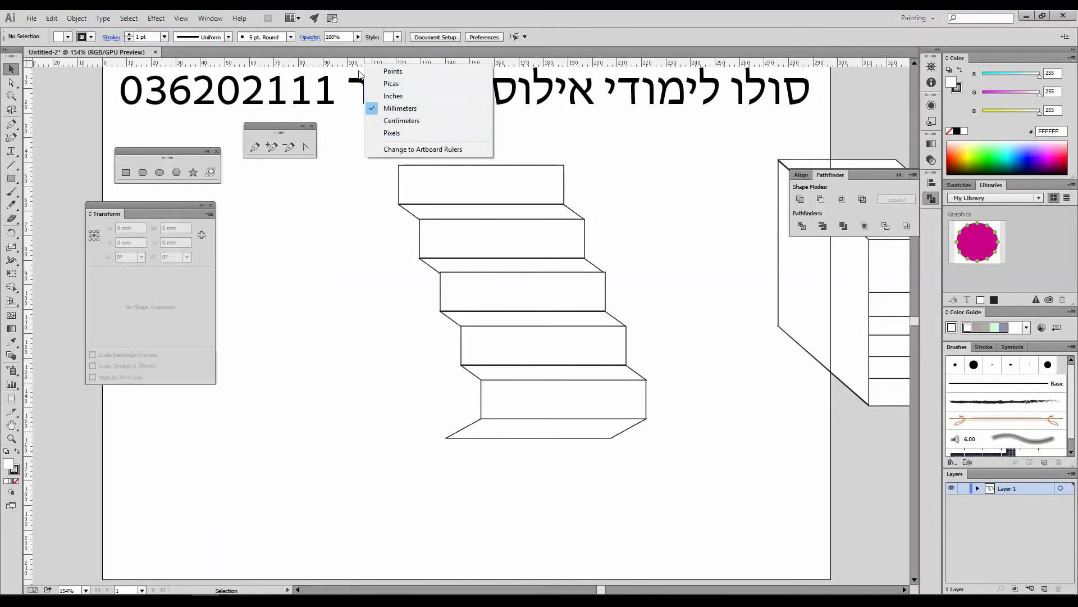
pyautogui.click(343, 64)
# - Place a horizontal guide along the stairs' lower edge and a vertical guide at the top riser's left edge, and delete both
pyautogui.moveTo(343, 64); pyautogui.dragTo(386, 438)
pyautogui.moveTo(27, 397); pyautogui.dragTo(398, 402)
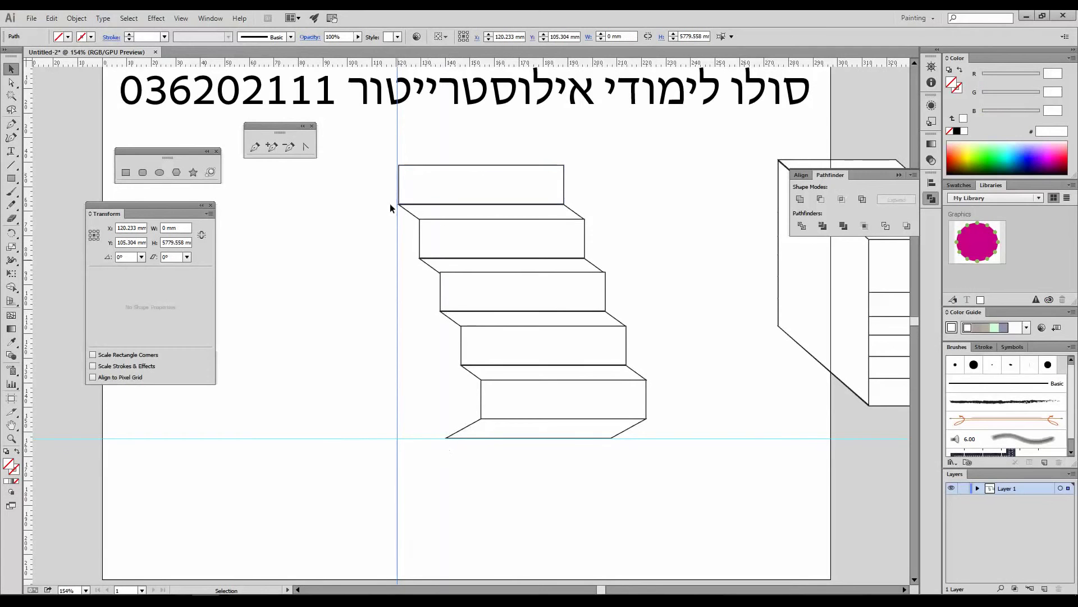
pyautogui.moveTo(368, 393); pyautogui.dragTo(414, 483)
pyautogui.press('Delete')
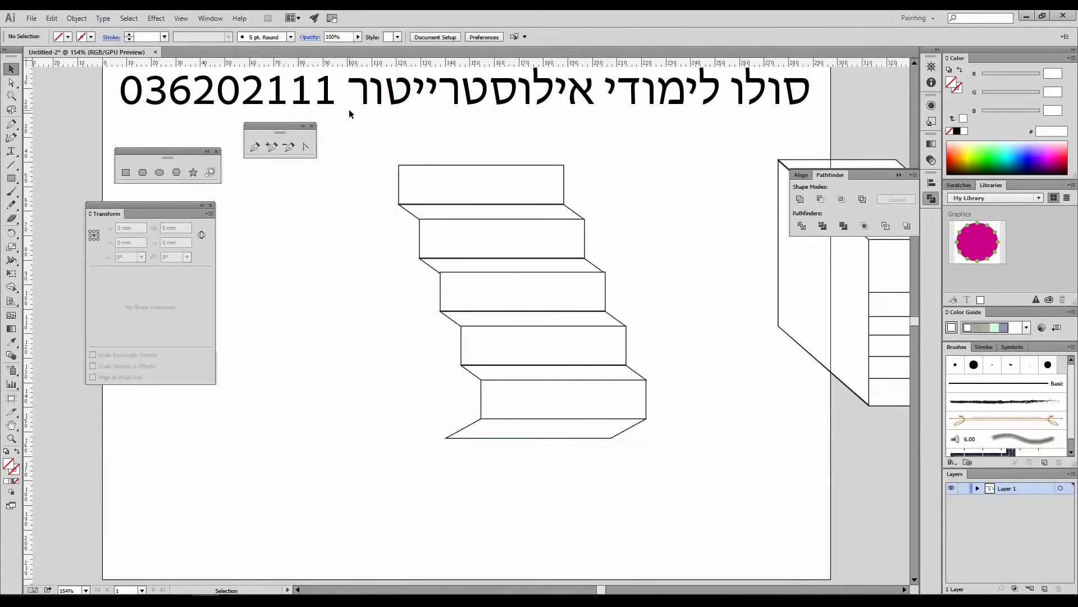
pyautogui.moveTo(373, 145); pyautogui.dragTo(668, 479)
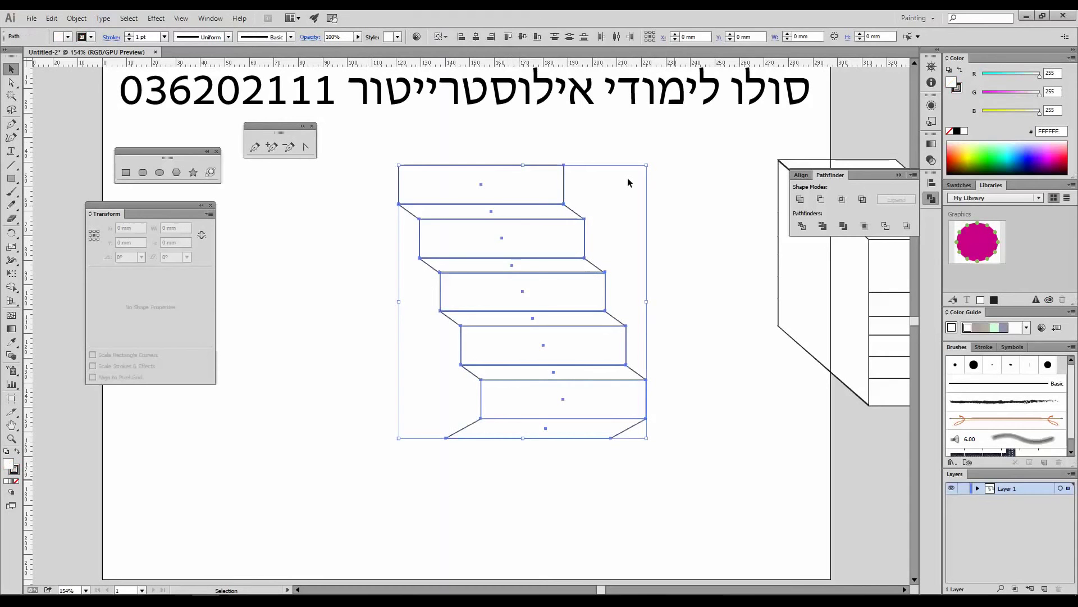
pyautogui.click(627, 175)
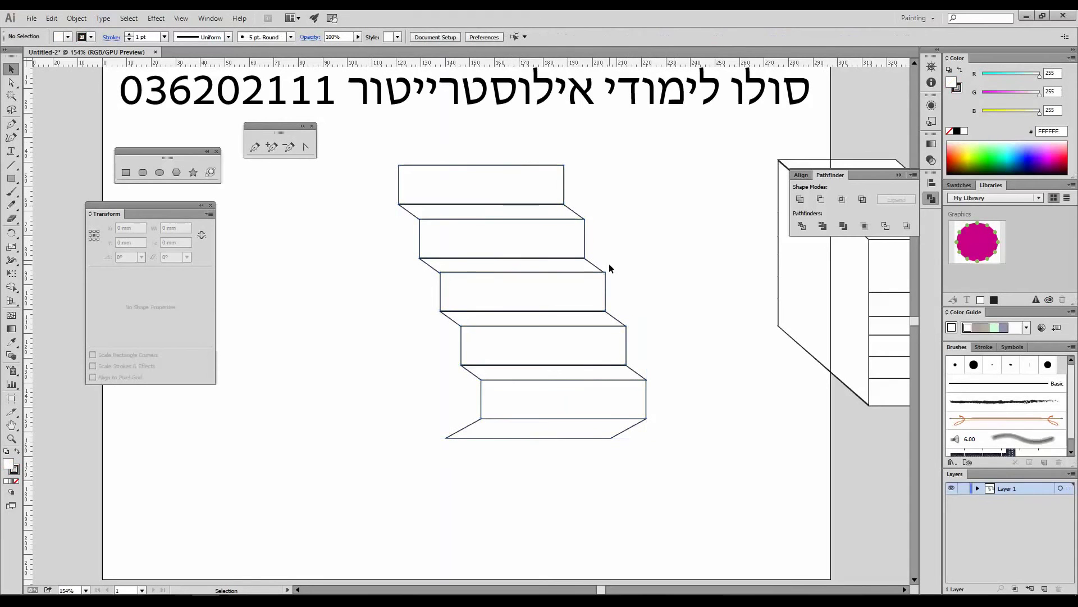
# - Try a bright green fill on the top riser and replace it with the light tan swatch, RGB 194, 181, 155
pyautogui.click(525, 187)
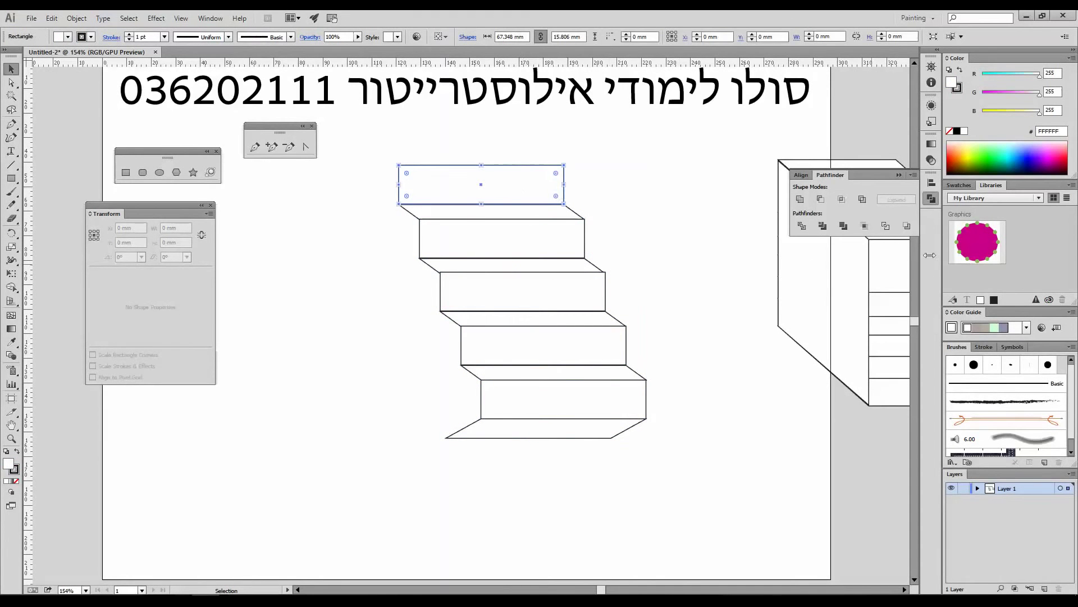
pyautogui.click(986, 147)
pyautogui.click(959, 184)
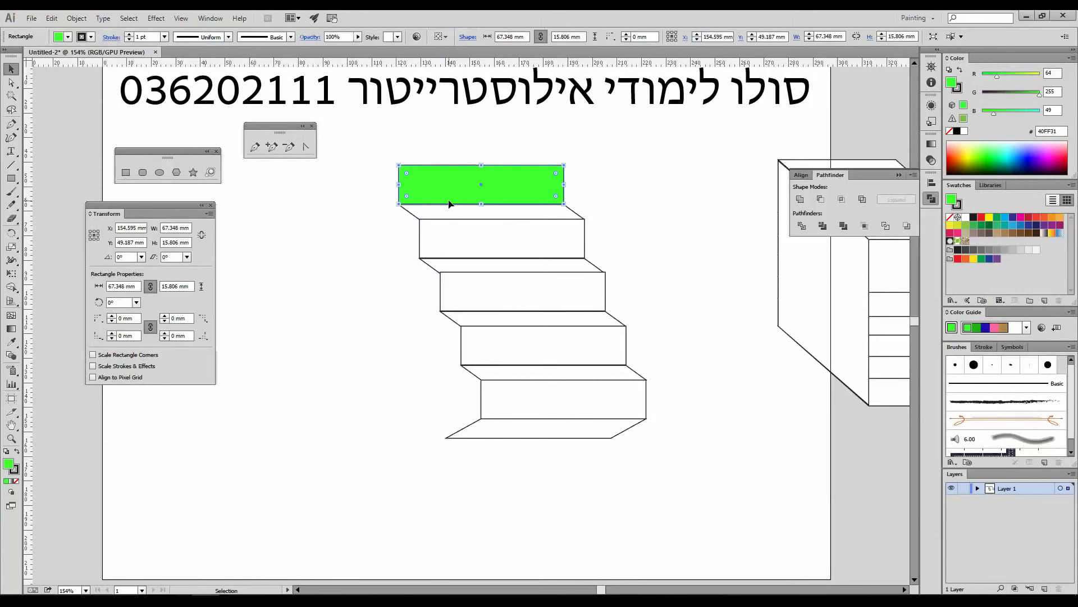
pyautogui.click(966, 232)
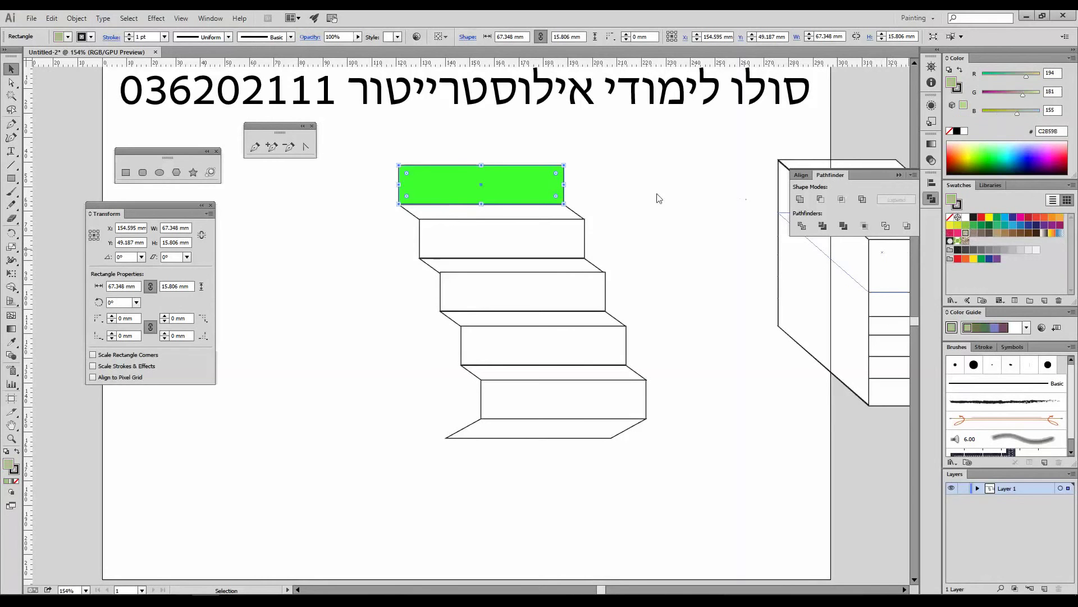
# - Fill the first tread with the grey-brown swatch and the second riser with the tan swatch, RGB 196, 154, 108
pyautogui.click(540, 212)
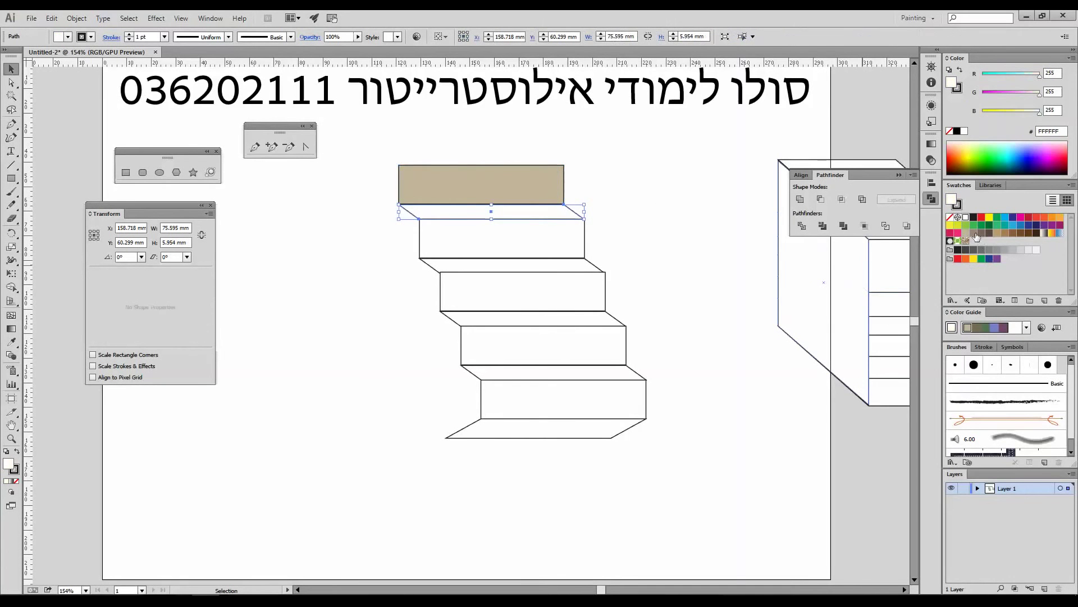
pyautogui.click(540, 244)
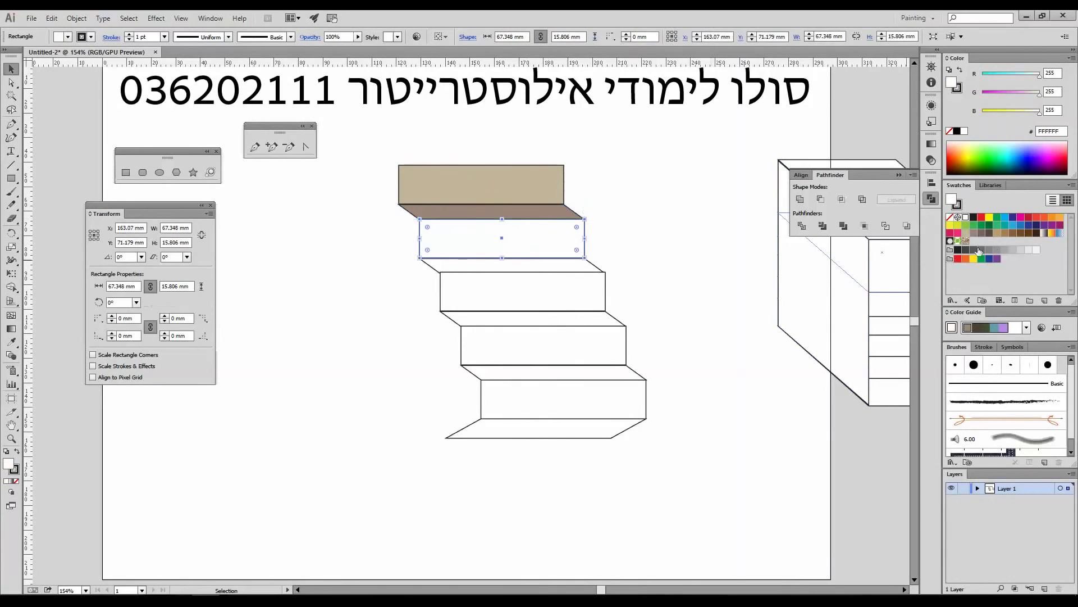
pyautogui.click(996, 232)
# - Fill the third riser with the dark brown swatch, RGB 139, 94, 60, and undo that fill
pyautogui.click(549, 282)
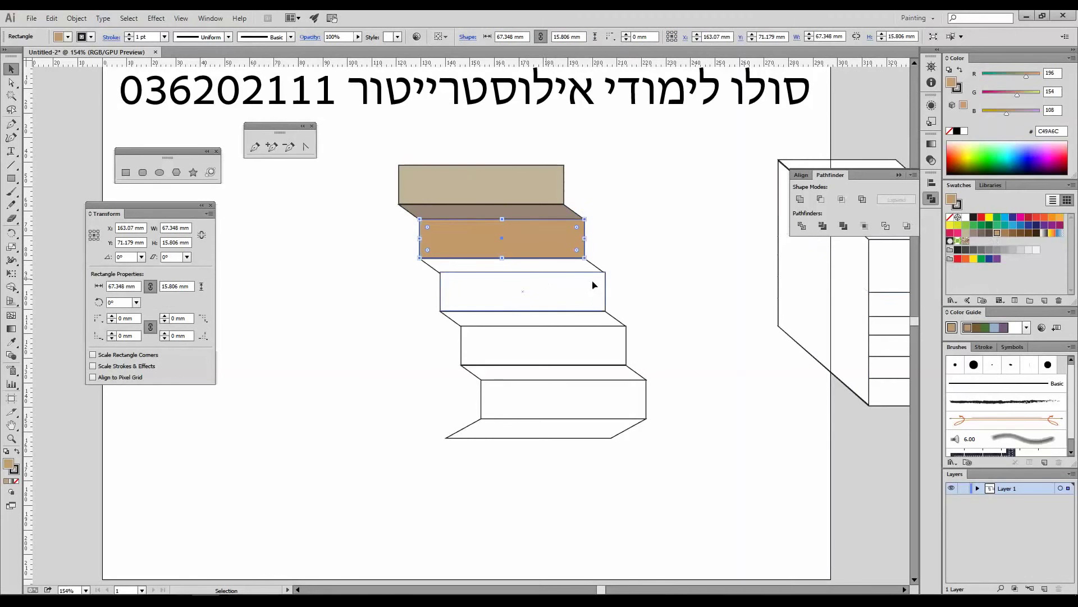
pyautogui.click(1014, 233)
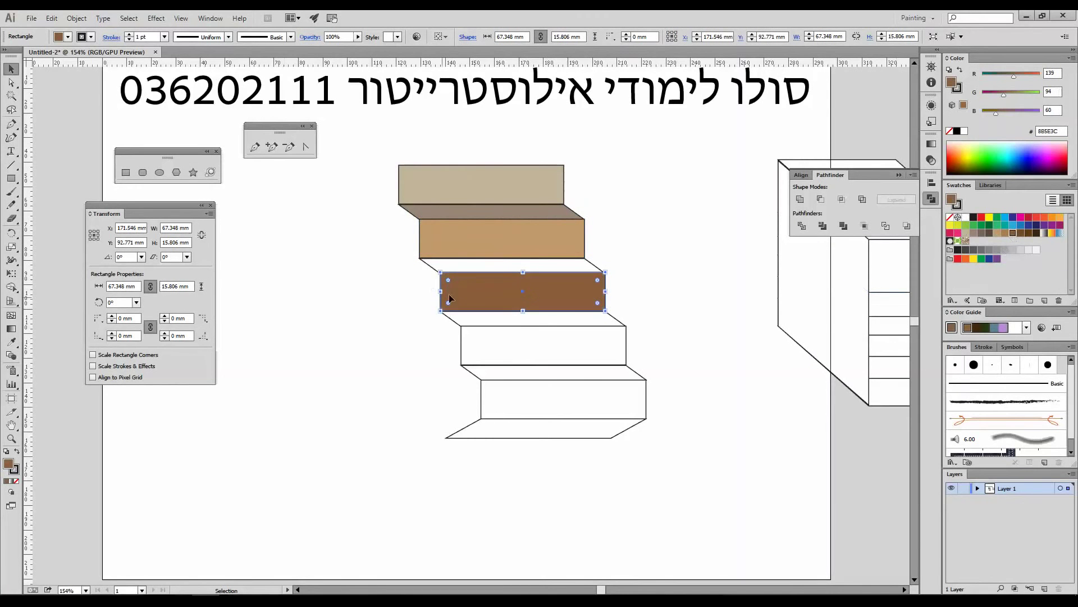
pyautogui.click(407, 314)
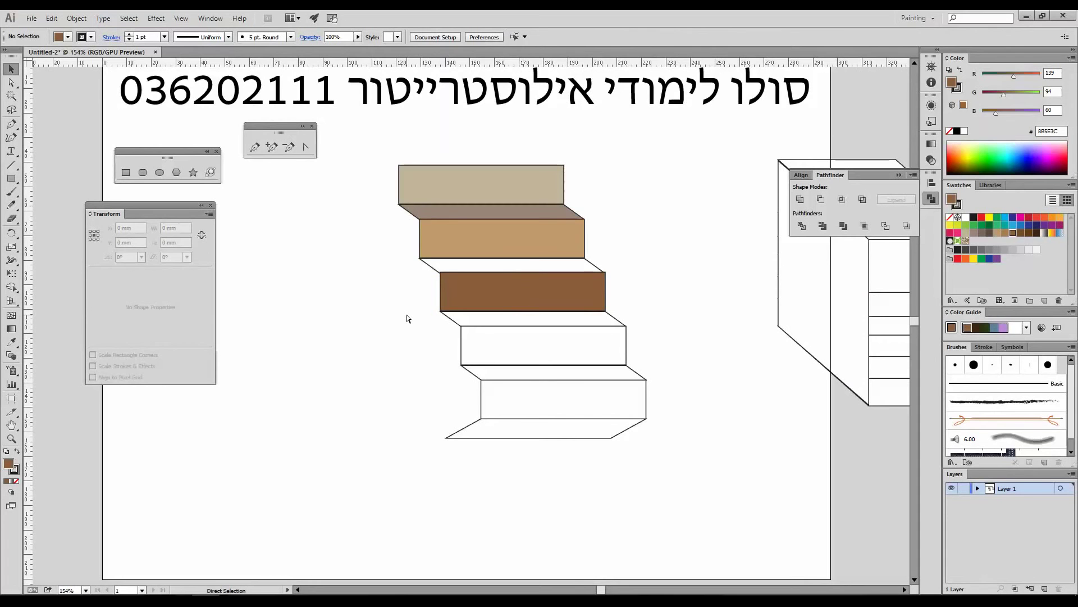
pyautogui.hotkey('ctrl', 'z')
pyautogui.hotkey('ctrl', 'z')
pyautogui.click(410, 313)
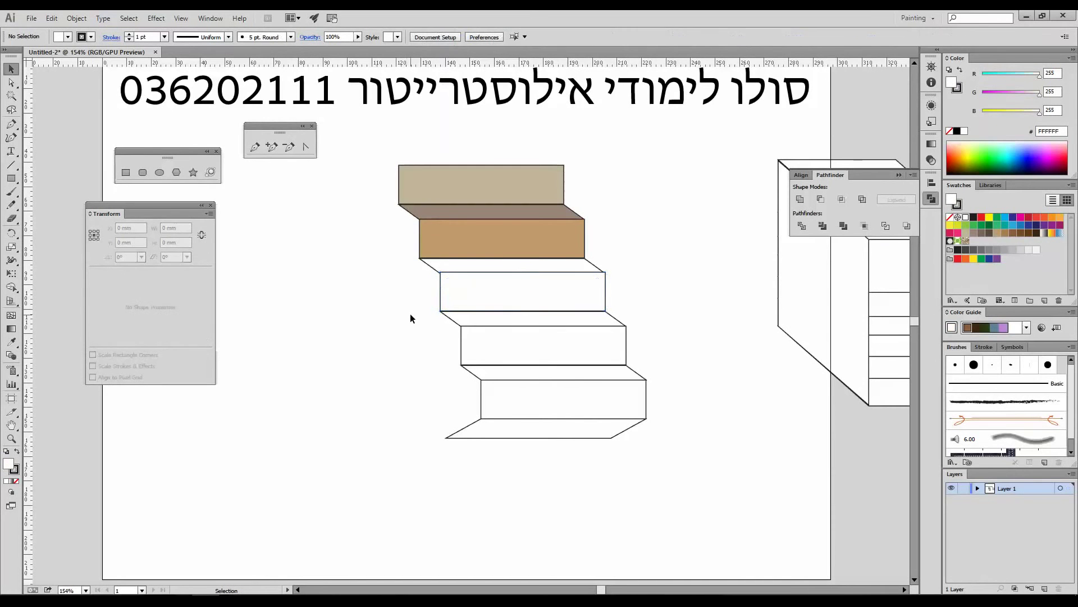
# - Nudge the third riser and all stair pieces below it slightly down and to the left
pyautogui.moveTo(415, 294); pyautogui.dragTo(664, 475)
pyautogui.press('Down')
pyautogui.press('Left')
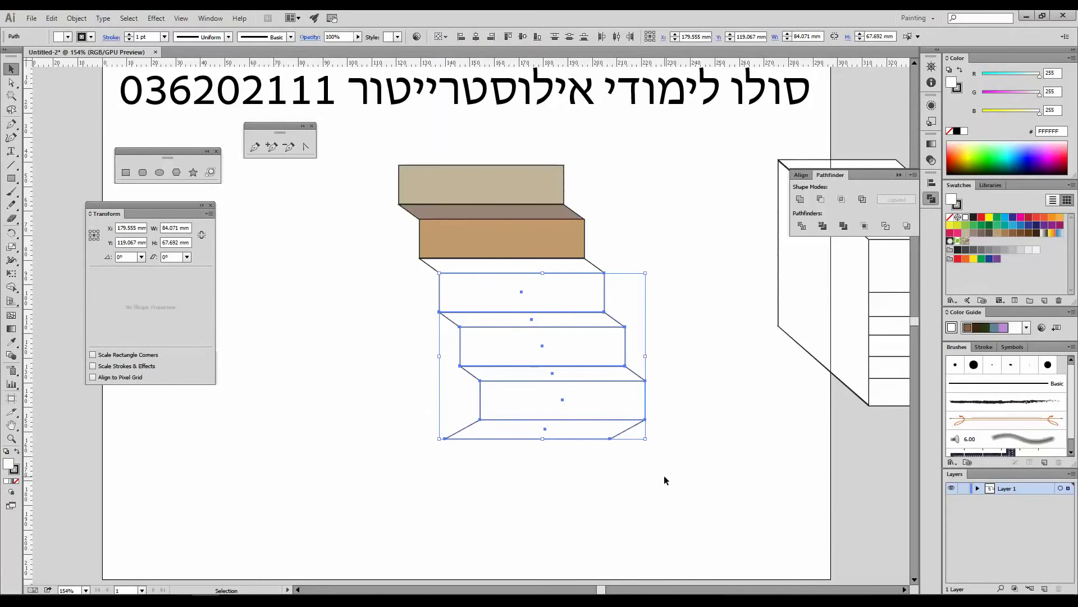
pyautogui.click(709, 371)
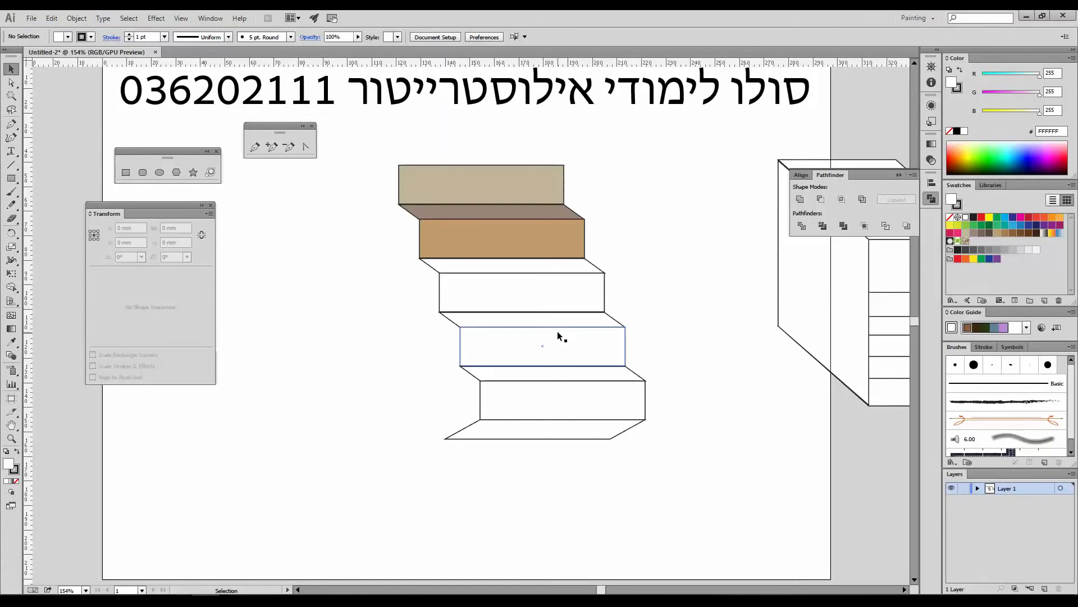
# - Switch to outline view and magnify the left ends of the top two steps to inspect how their edges meet
pyautogui.press('a')
pyautogui.hotkey('ctrl', 'y')
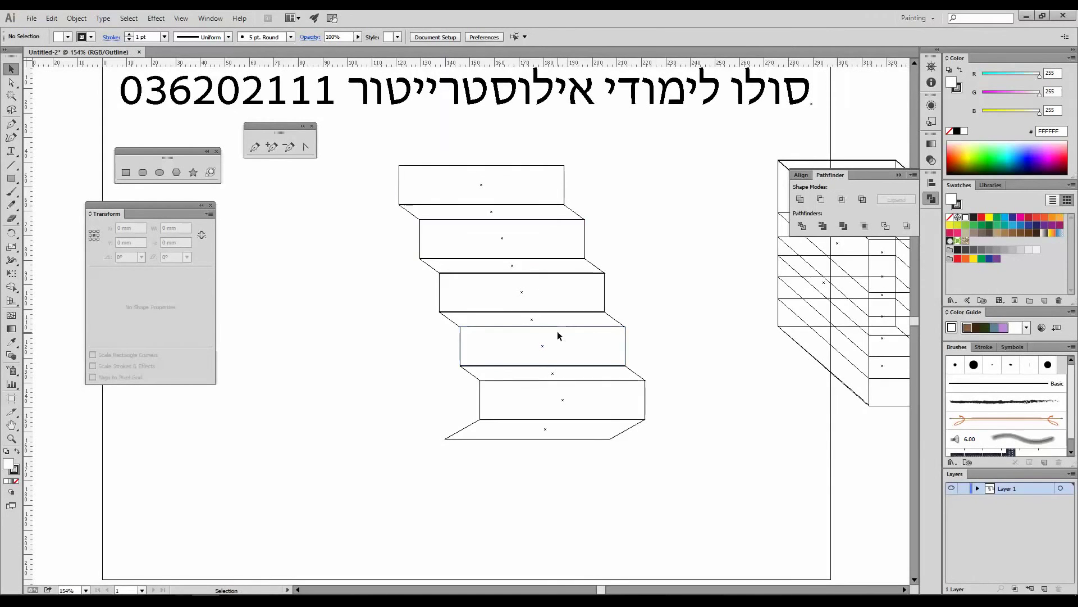
pyautogui.click(10, 439)
pyautogui.moveTo(383, 194); pyautogui.dragTo(477, 279)
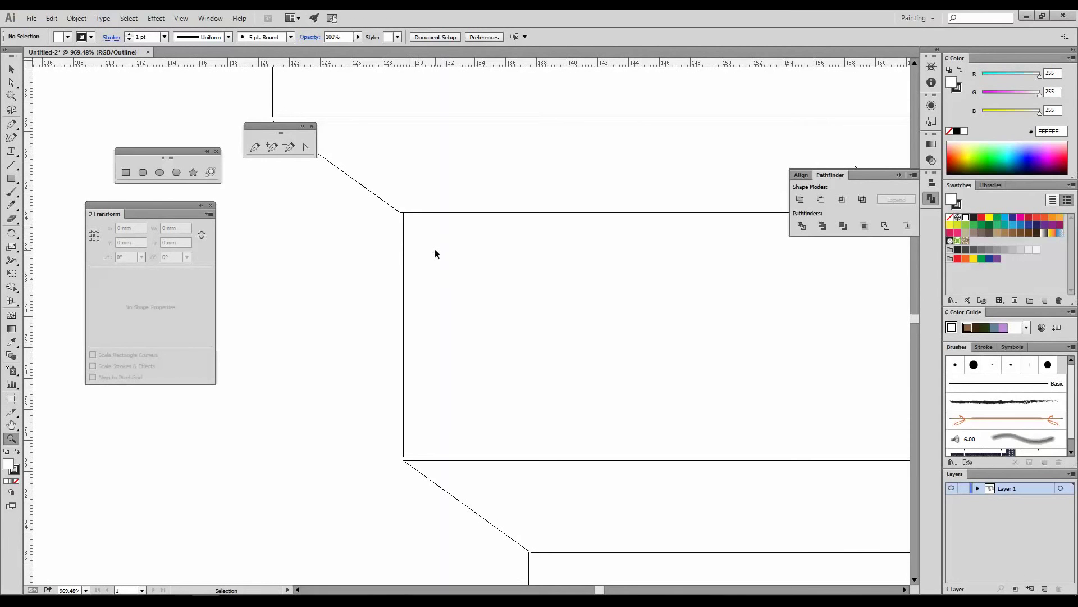
# - Draw a vertical rectangle about 7.5 by 36 mm, crossed by a bright green horizontal one about 24.5 by 7.6 mm, beside the staircase
pyautogui.hotkey('ctrl', 'y')
pyautogui.hotkey('ctrl', '0')
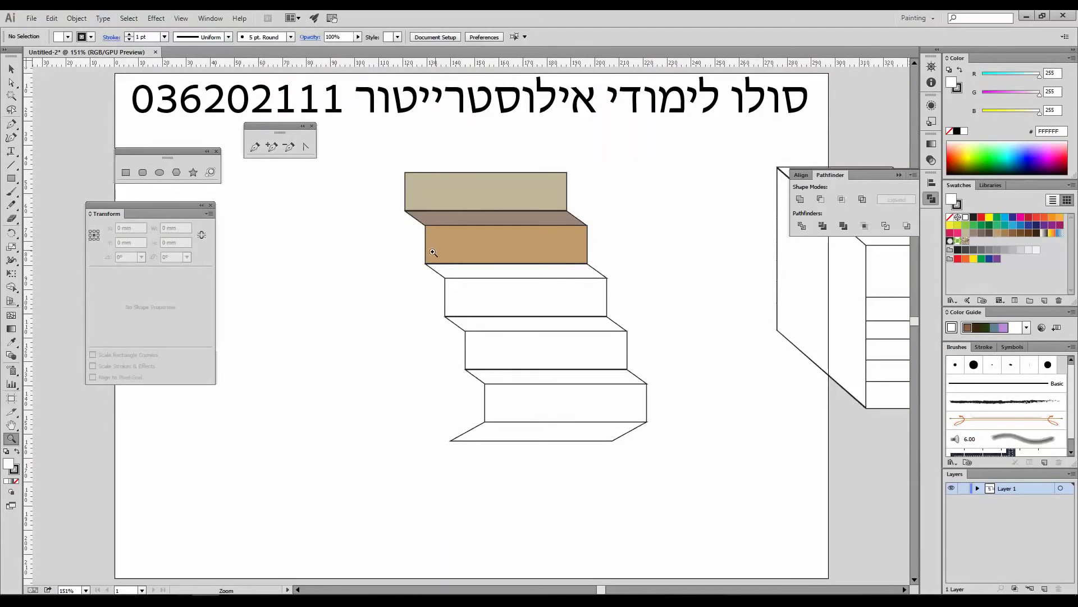
pyautogui.click(126, 172)
pyautogui.moveTo(288, 285); pyautogui.dragTo(306, 372)
pyautogui.moveTo(273, 317); pyautogui.dragTo(332, 334)
pyautogui.click(997, 158)
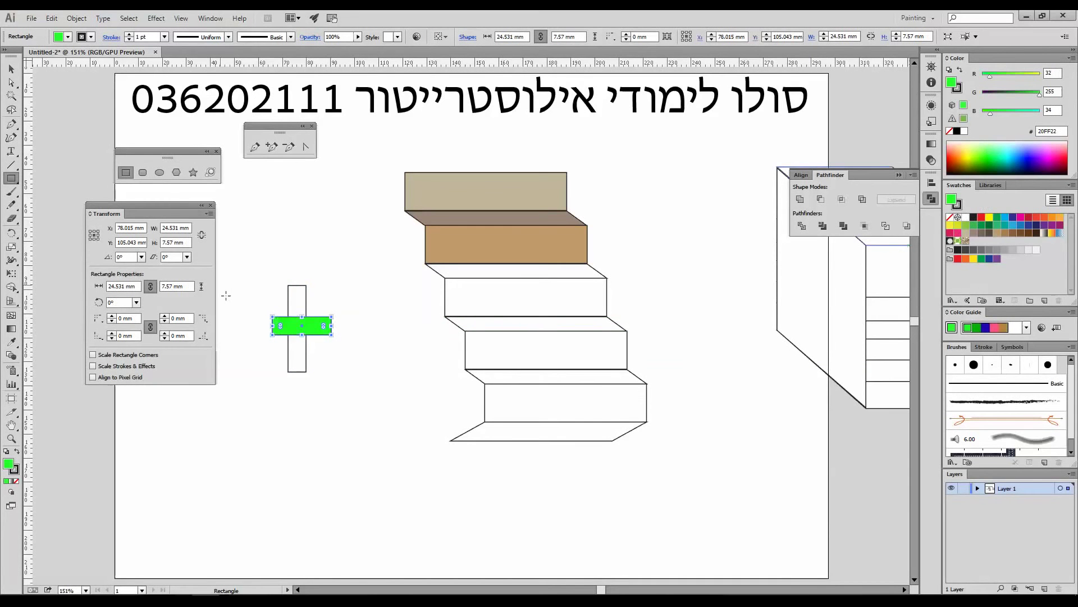
# - Fill the vertical rectangle of the cross with a cyan-blue colour
pyautogui.click(11, 69)
pyautogui.keyDown('shift'); pyautogui.click(293, 285); pyautogui.keyUp('shift')
pyautogui.click(1014, 150)
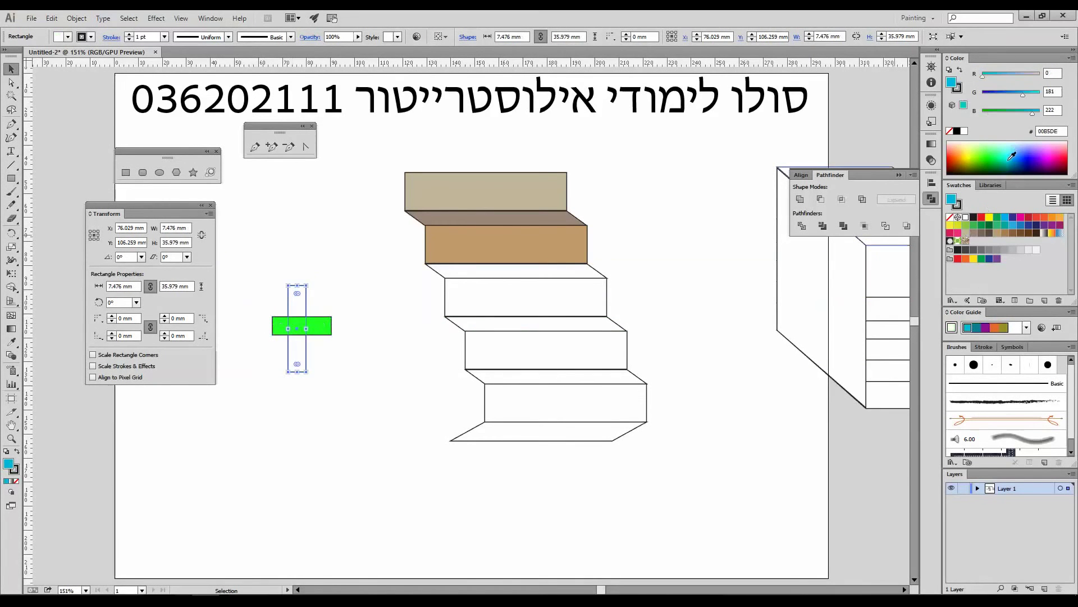
# - Shrink both rectangles of the cross together to about 5 by 7 mm and save them as a pattern swatch
pyautogui.moveTo(265, 267); pyautogui.dragTo(340, 392)
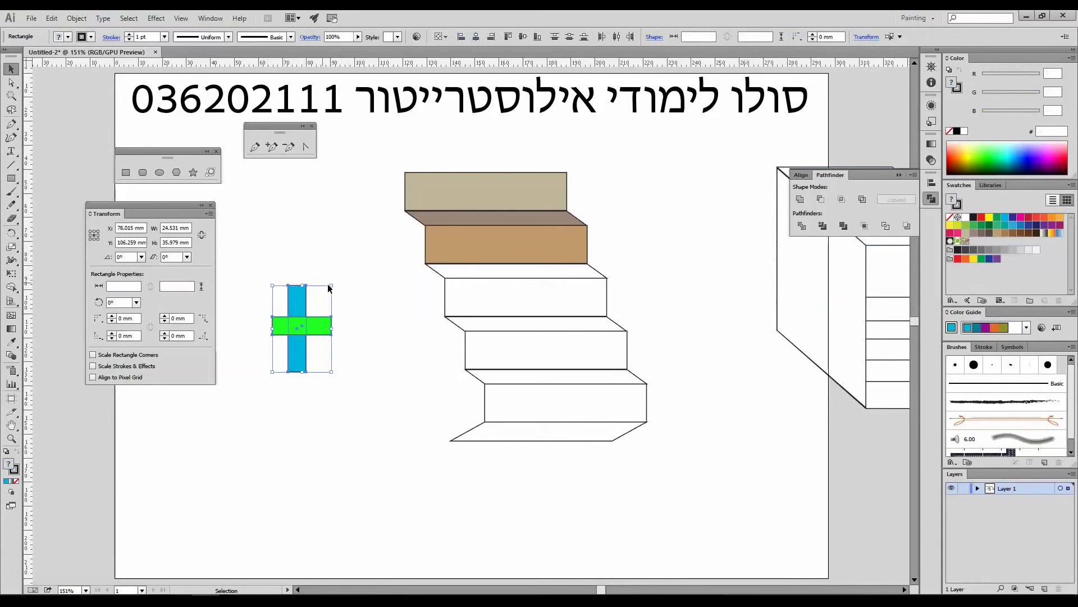
pyautogui.moveTo(333, 285); pyautogui.dragTo(277, 367)
pyautogui.moveTo(278, 363); pyautogui.dragTo(982, 246)
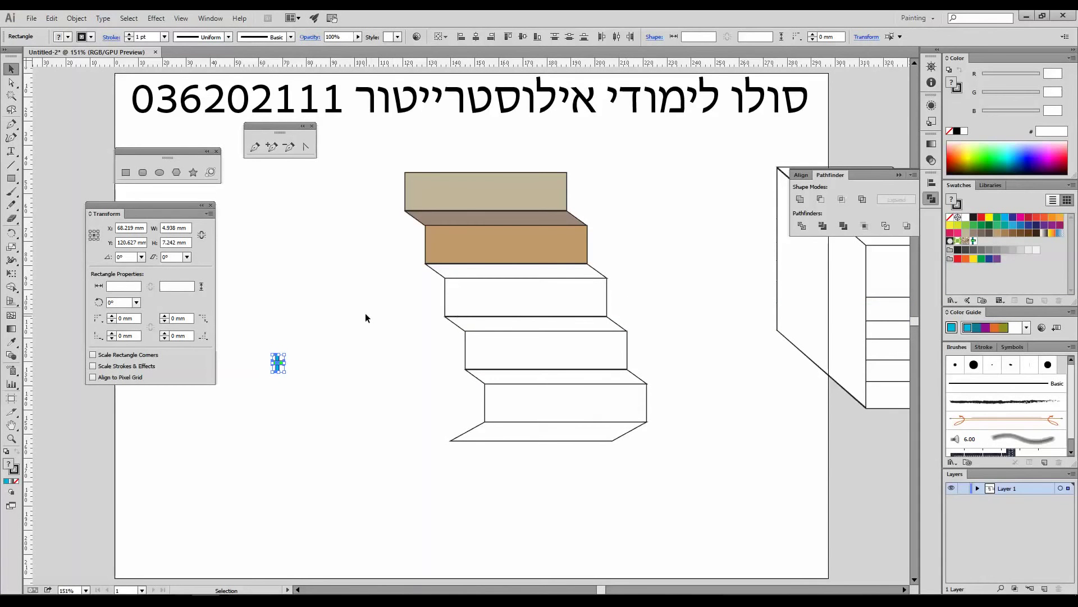
# - Try filling the whole staircase with the green-and-blue cross pattern and with the brown swirl pattern, and undo both fills
pyautogui.moveTo(366, 156); pyautogui.dragTo(673, 466)
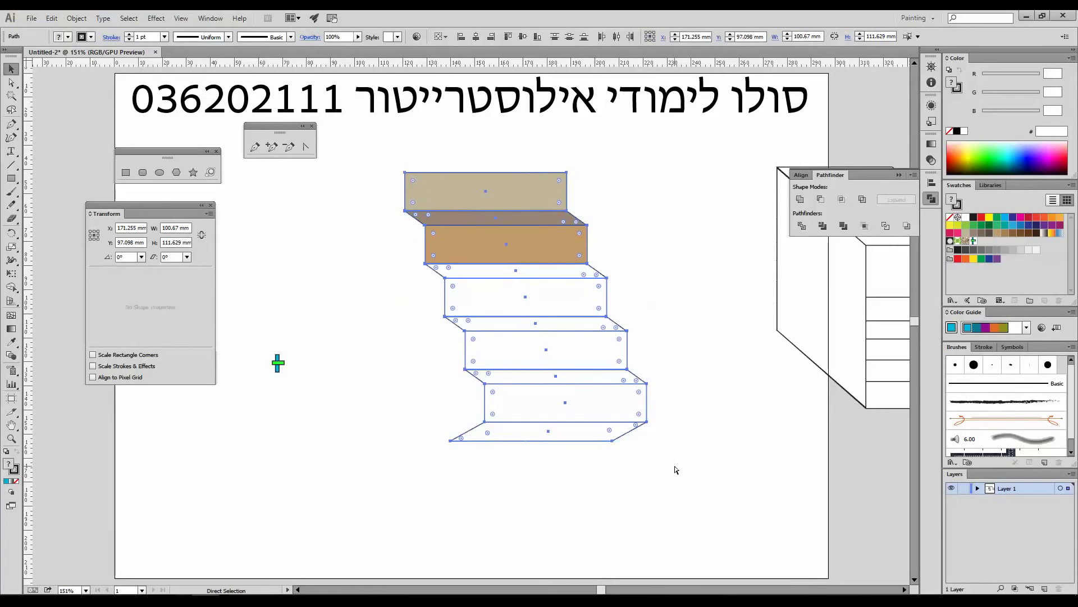
pyautogui.press('v')
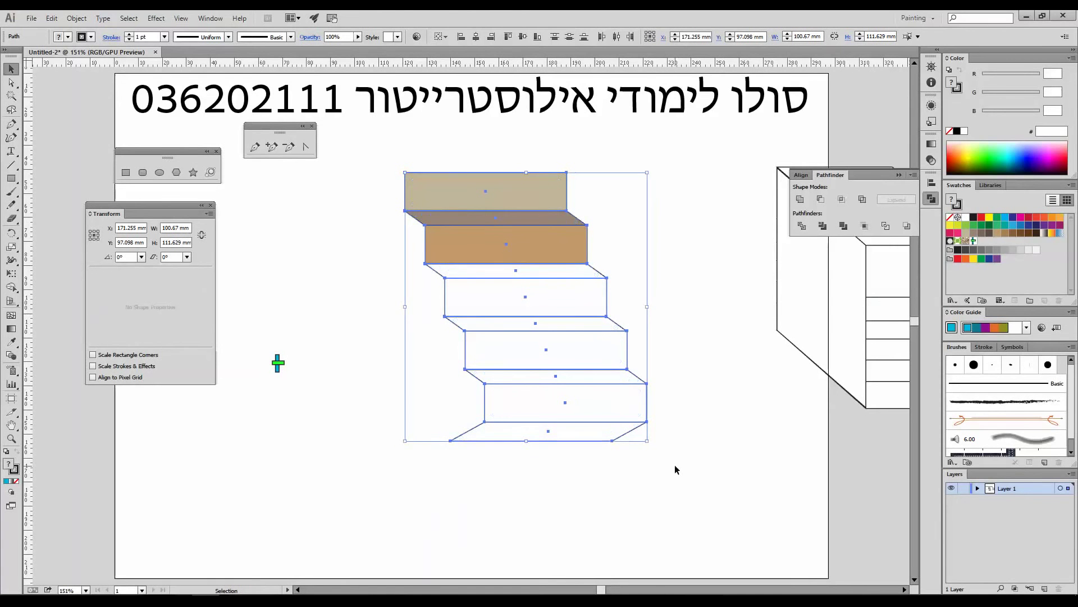
pyautogui.click(974, 242)
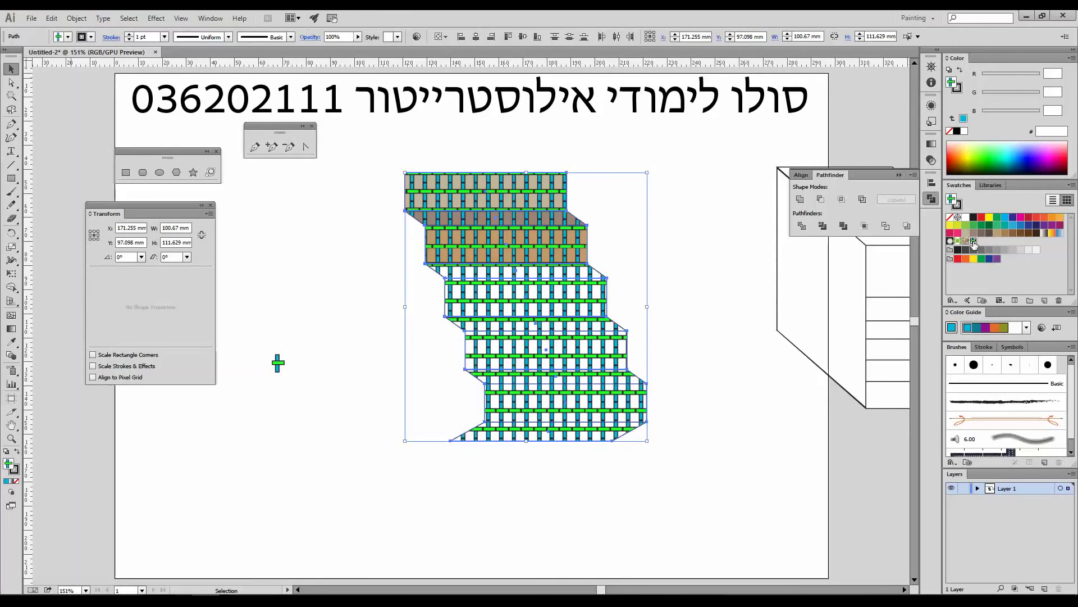
pyautogui.click(966, 242)
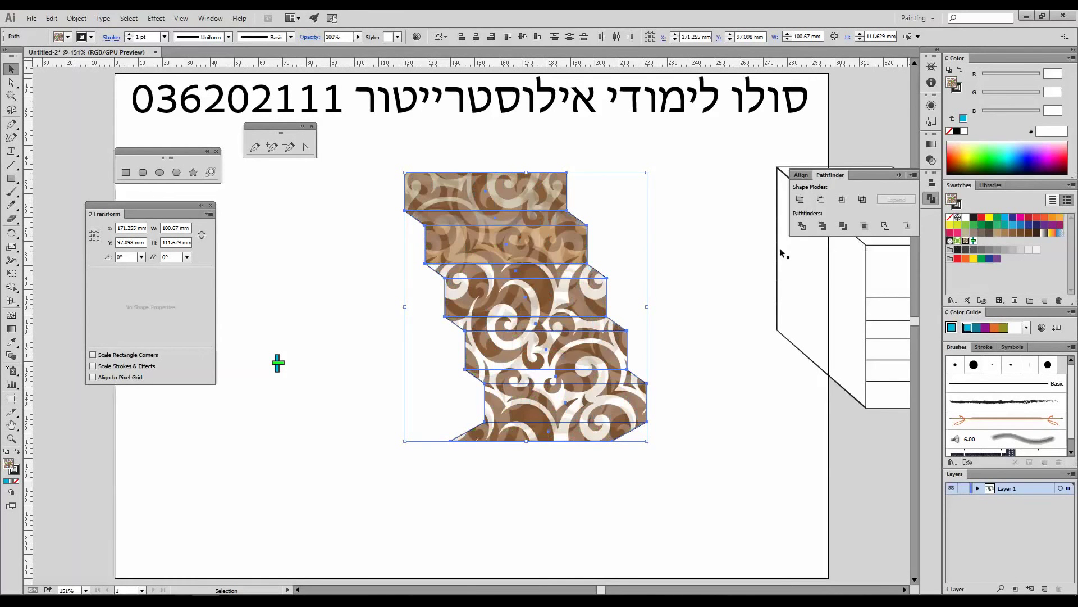
pyautogui.hotkey('ctrl', 'z')
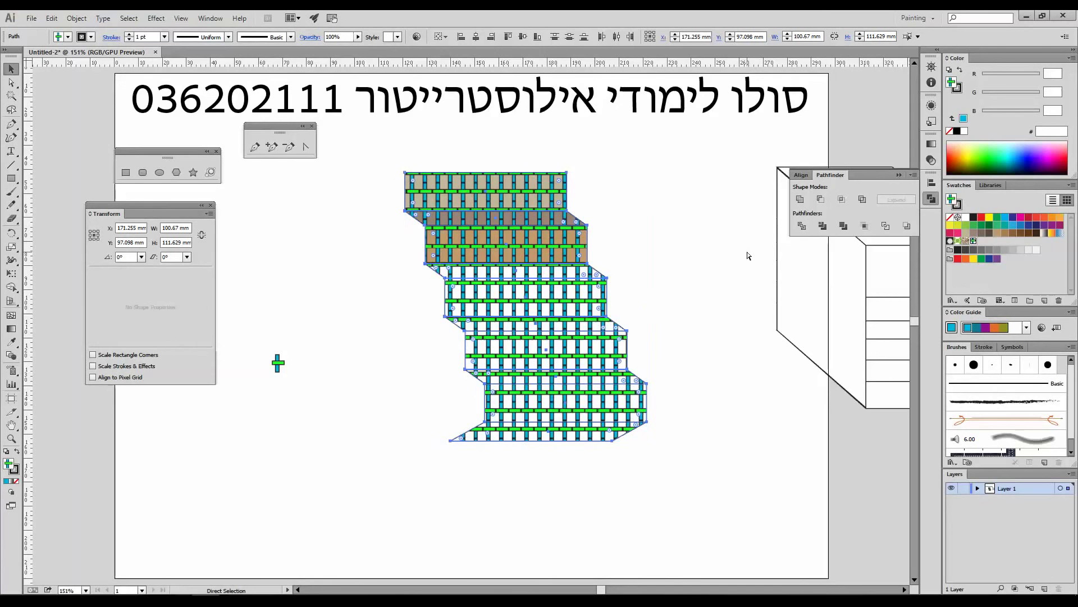
pyautogui.hotkey('ctrl', 'z')
# - Move the staircase beyond the artboard's lower-right corner and draw a rectangle about 104 by 119 mm with default fill and stroke in its place
pyautogui.moveTo(387, 156); pyautogui.dragTo(674, 439)
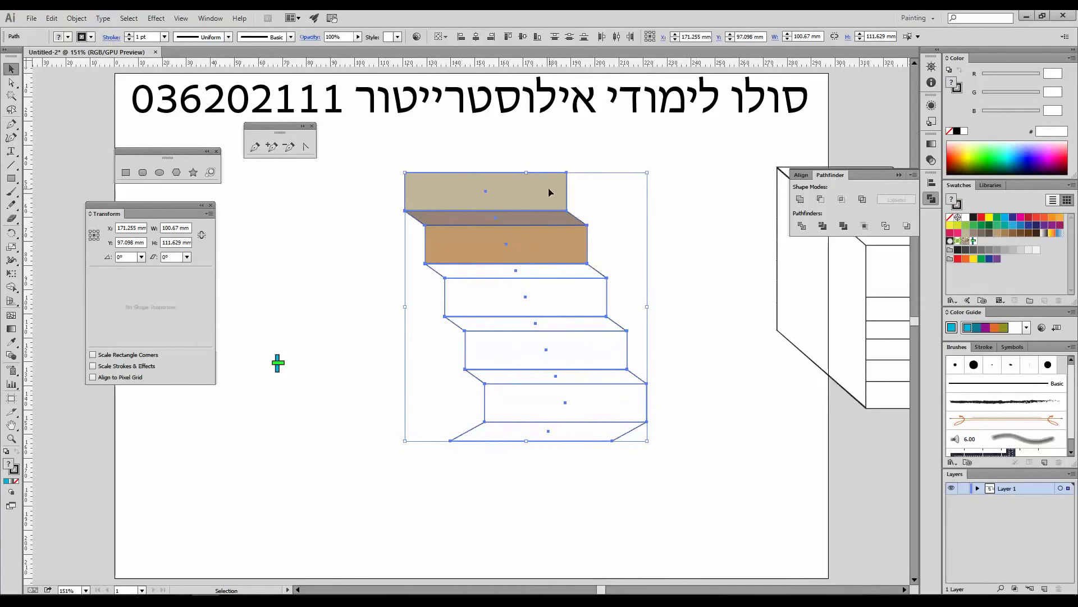
pyautogui.moveTo(550, 215); pyautogui.dragTo(837, 464)
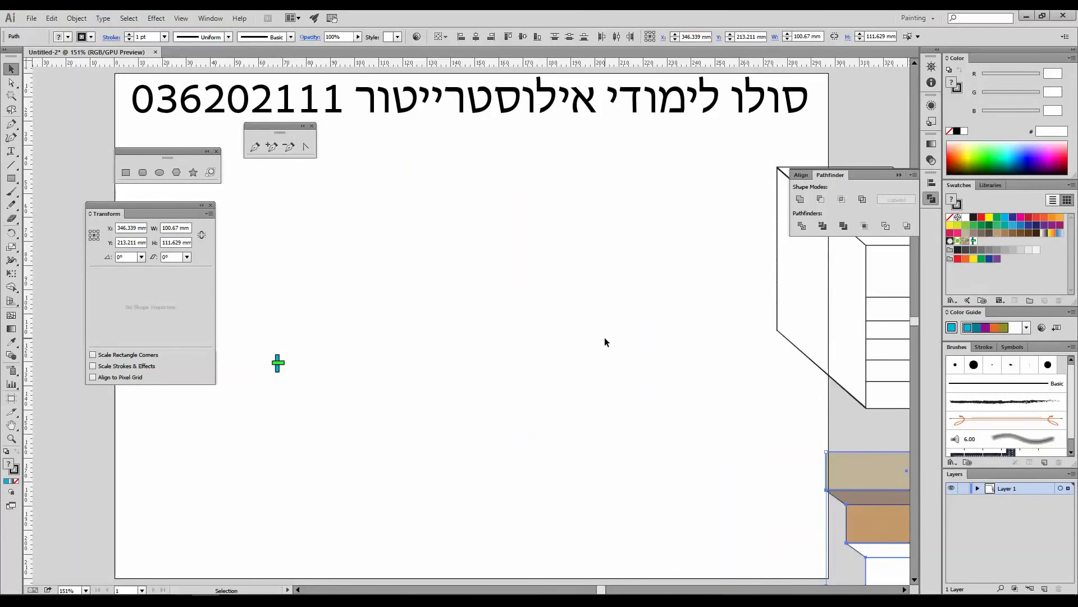
pyautogui.click(126, 172)
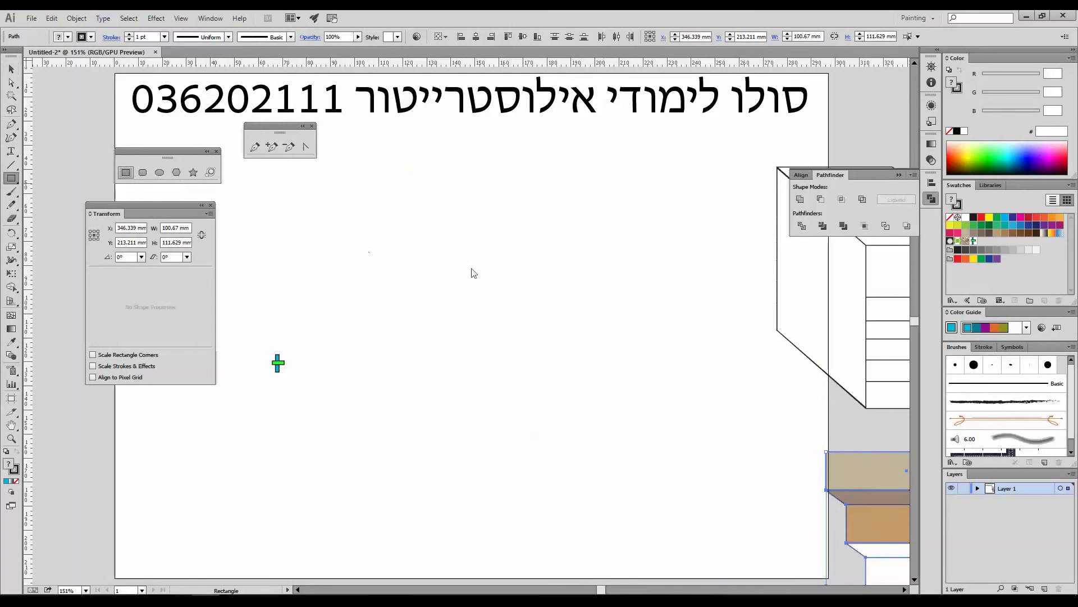
pyautogui.moveTo(402, 180); pyautogui.dragTo(651, 467)
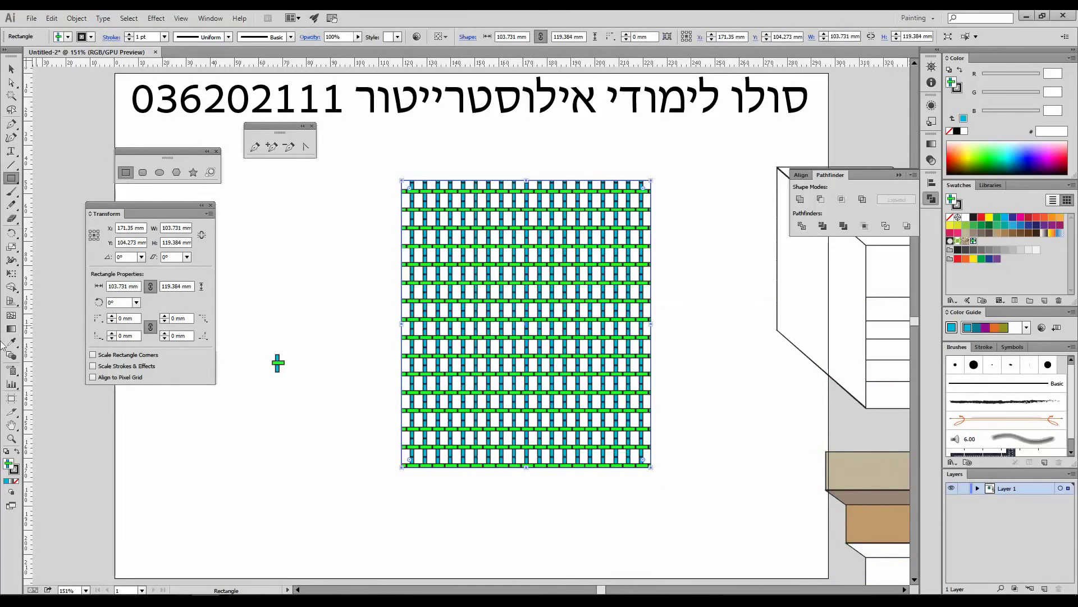
pyautogui.click(6, 451)
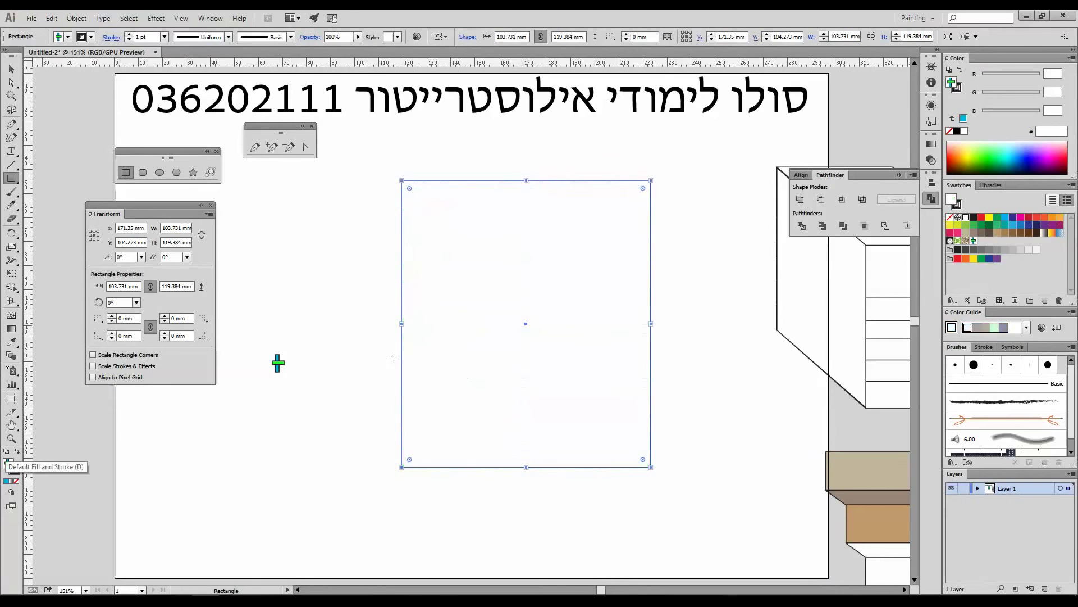
# - Start Split Into Grid on the rectangle with preview on and set 6 rows with a 0 mm gutter
pyautogui.click(77, 19)
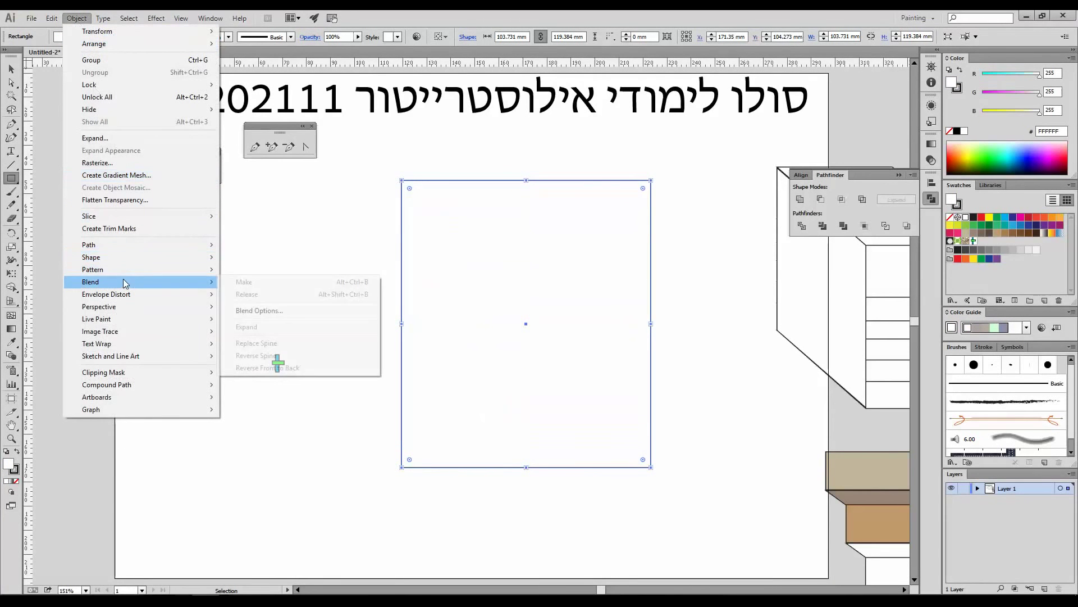
pyautogui.moveTo(126, 252)
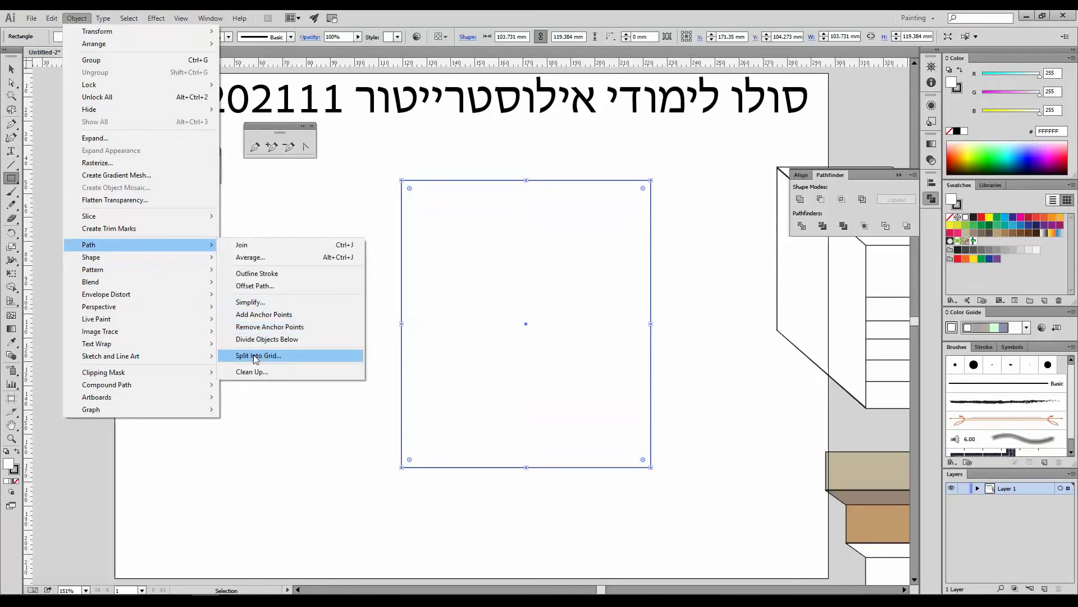
pyautogui.click(276, 355)
pyautogui.click(553, 272)
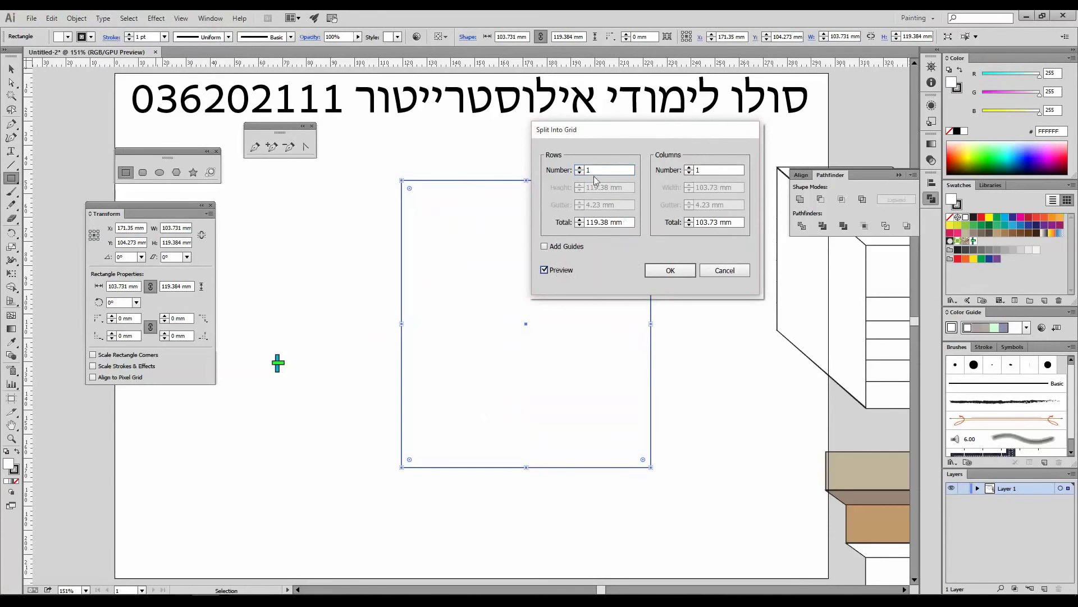
pyautogui.moveTo(604, 135); pyautogui.dragTo(652, 138)
pyautogui.click(629, 171)
pyautogui.write('3')
pyautogui.click(628, 171)
pyautogui.click(628, 170)
pyautogui.click(629, 170)
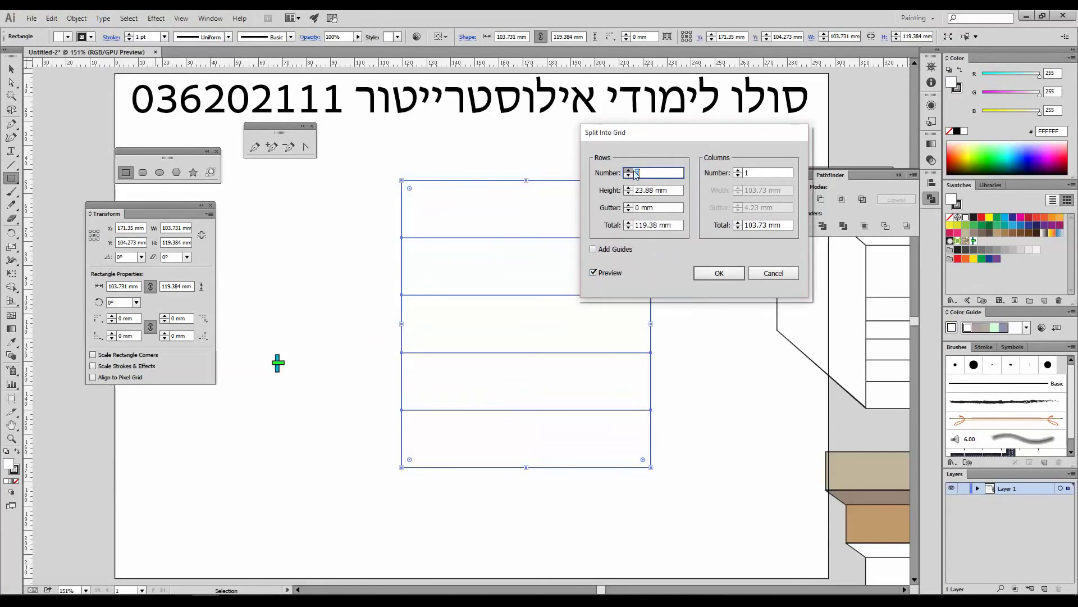
# - Set 5 columns with a 0 mm gutter and apply the grid split
pyautogui.click(738, 170)
pyautogui.click(738, 170)
pyautogui.click(738, 170)
pyautogui.click(738, 170)
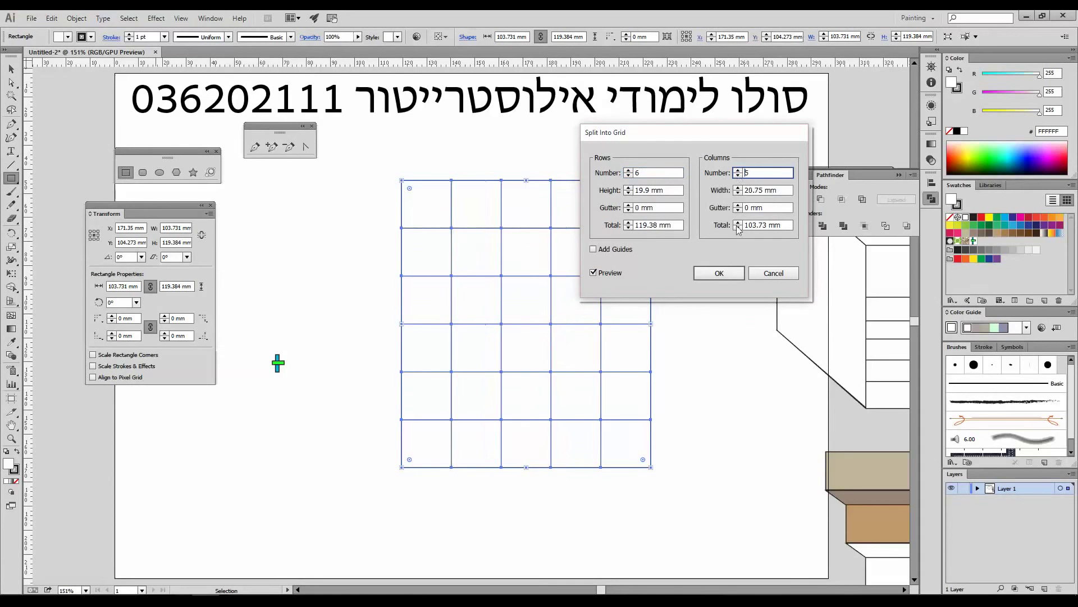
pyautogui.click(719, 274)
# - Try slanting the grid's two outer columns by shifting their outer anchor points about 27 mm down, and undo the shift
pyautogui.press('a')
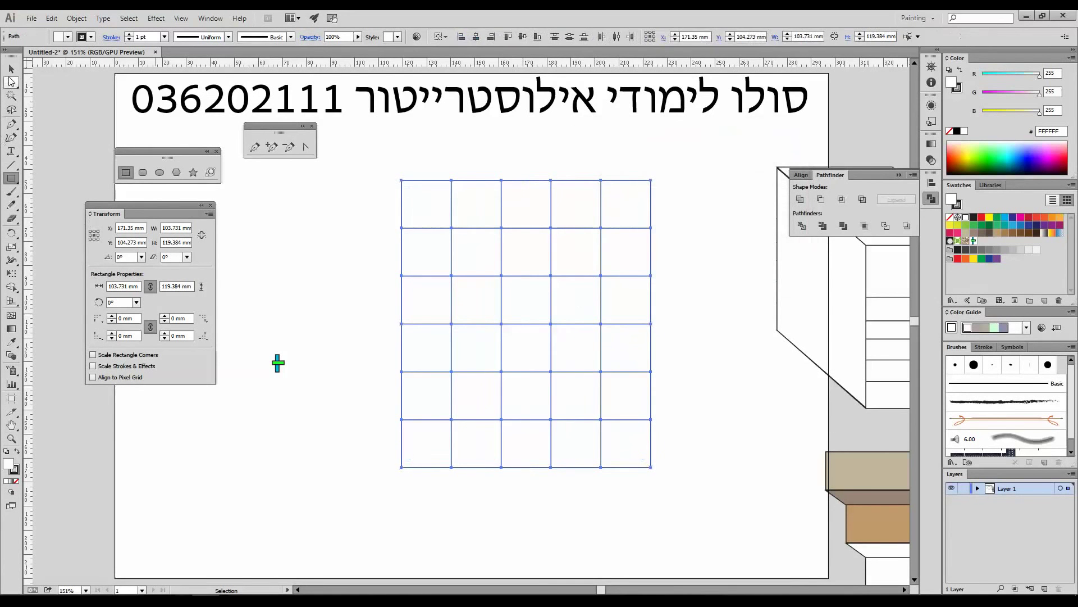
pyautogui.moveTo(640, 155); pyautogui.dragTo(673, 483)
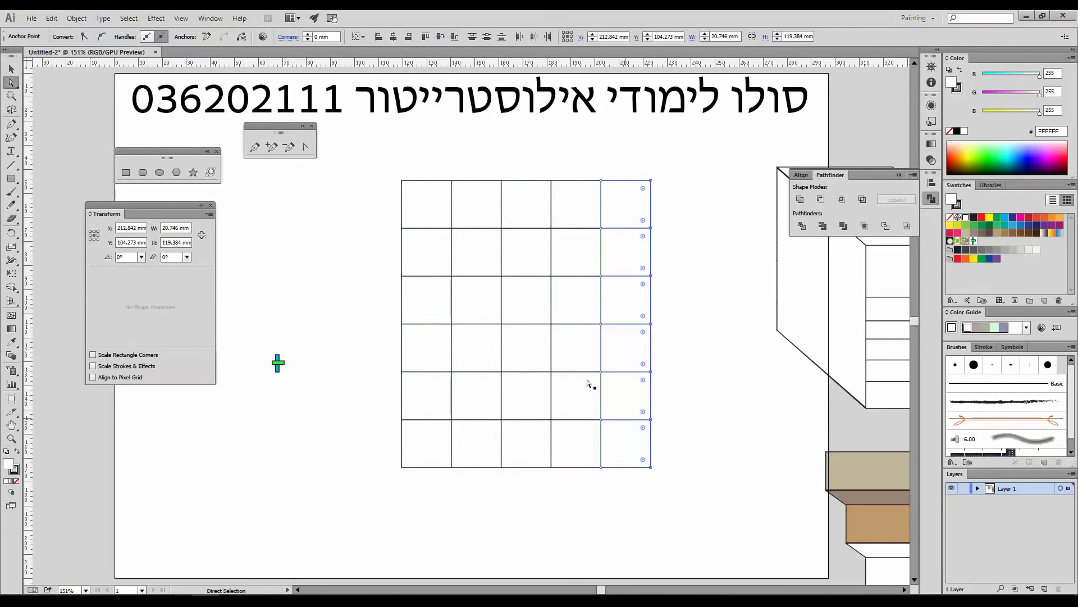
pyautogui.moveTo(378, 157); pyautogui.dragTo(429, 486)
pyautogui.moveTo(650, 181); pyautogui.dragTo(655, 245)
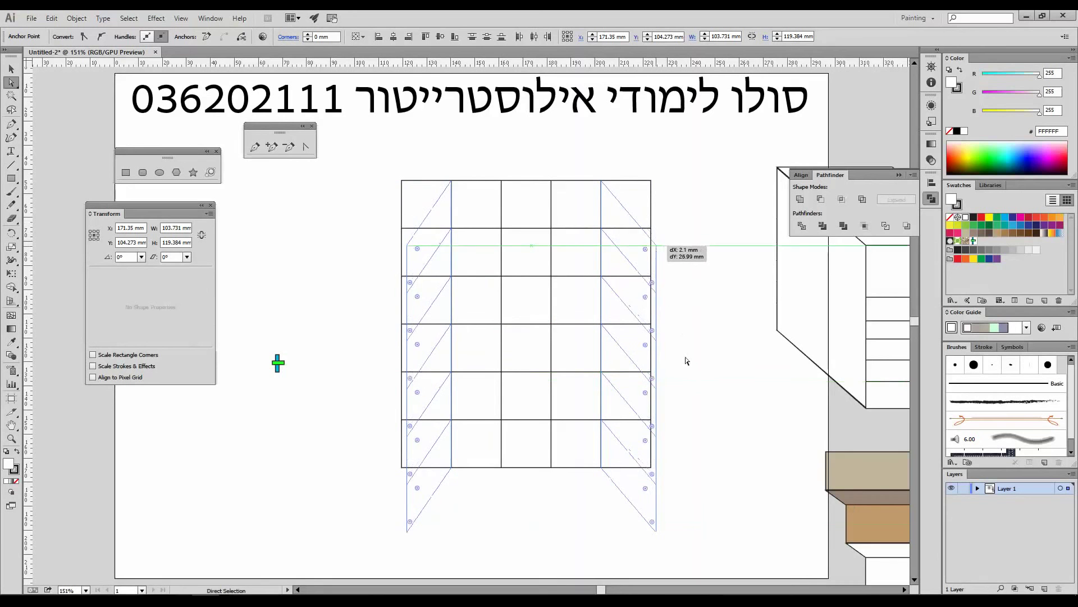
pyautogui.click(705, 421)
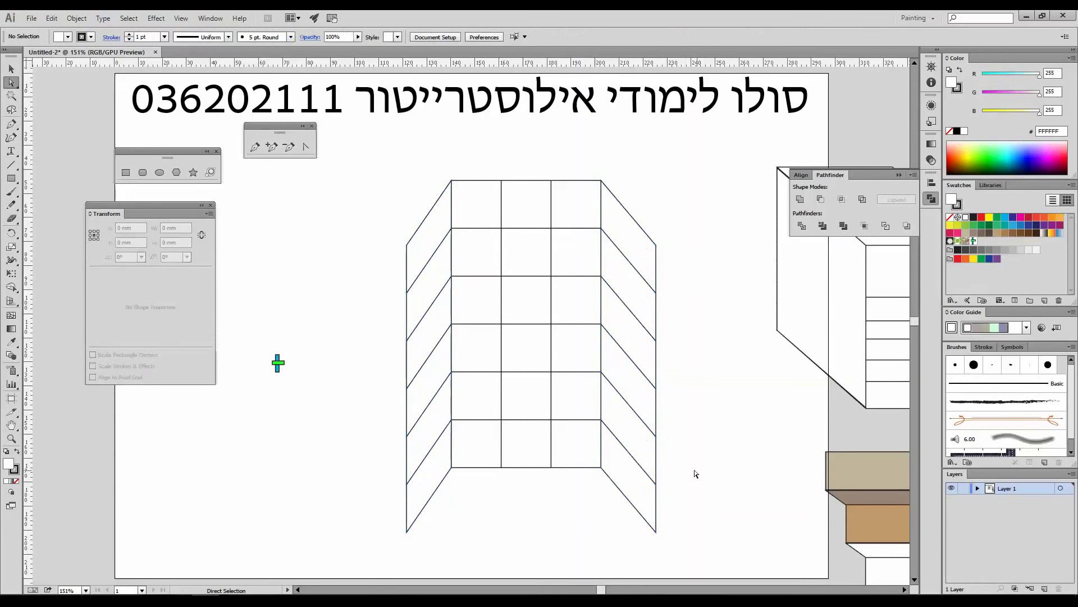
pyautogui.hotkey('ctrl', 'z')
pyautogui.hotkey('ctrl', 'z')
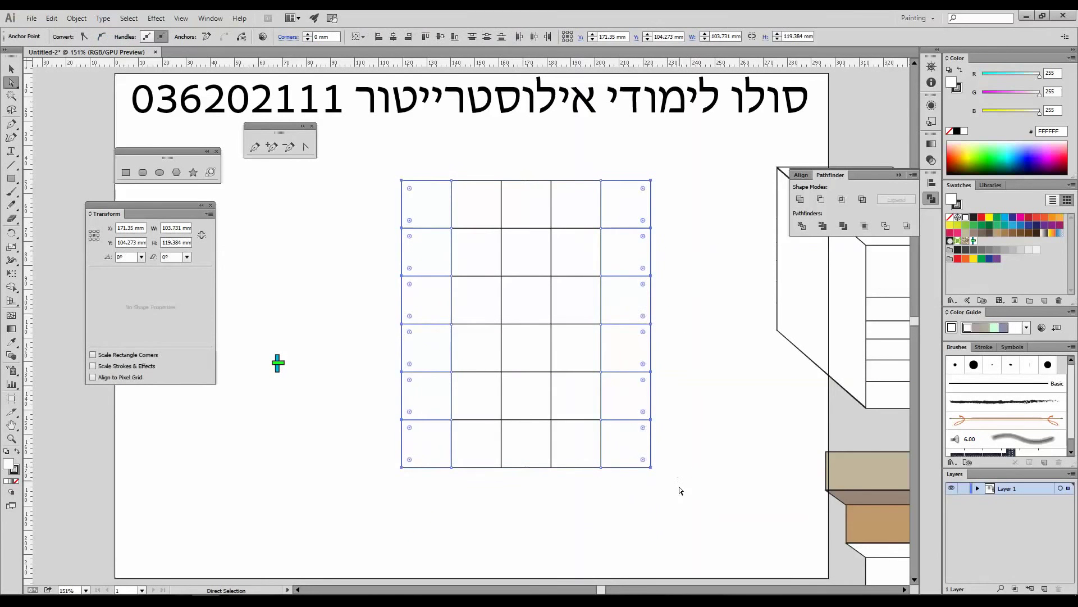
# - Slant the grid's two outer columns by moving their outer anchor points about 52 mm left and 24 mm down
pyautogui.moveTo(677, 286); pyautogui.dragTo(640, 160)
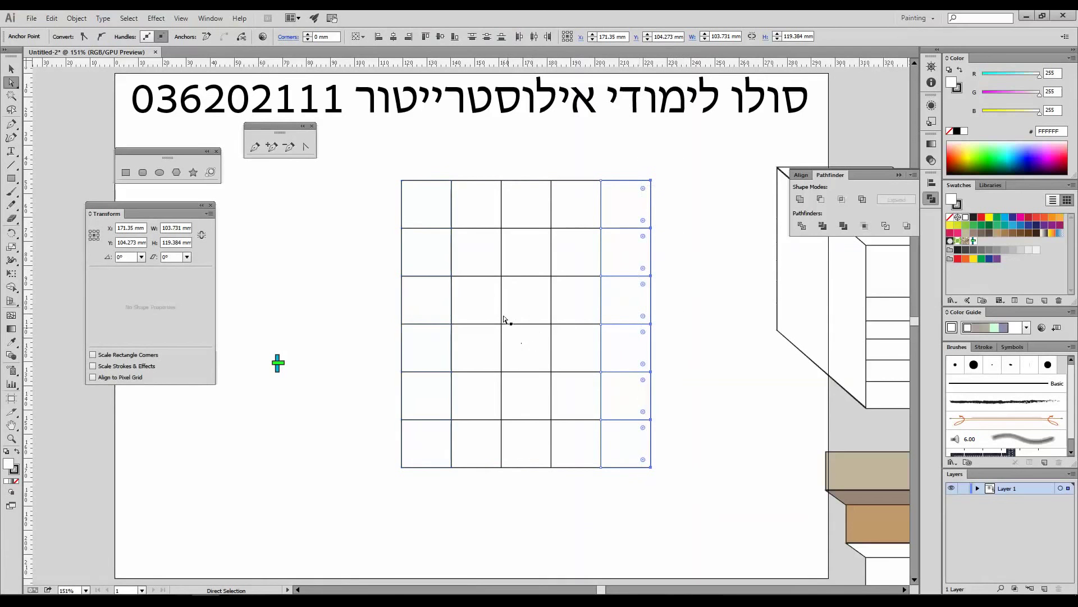
pyautogui.moveTo(387, 160); pyautogui.dragTo(451, 469)
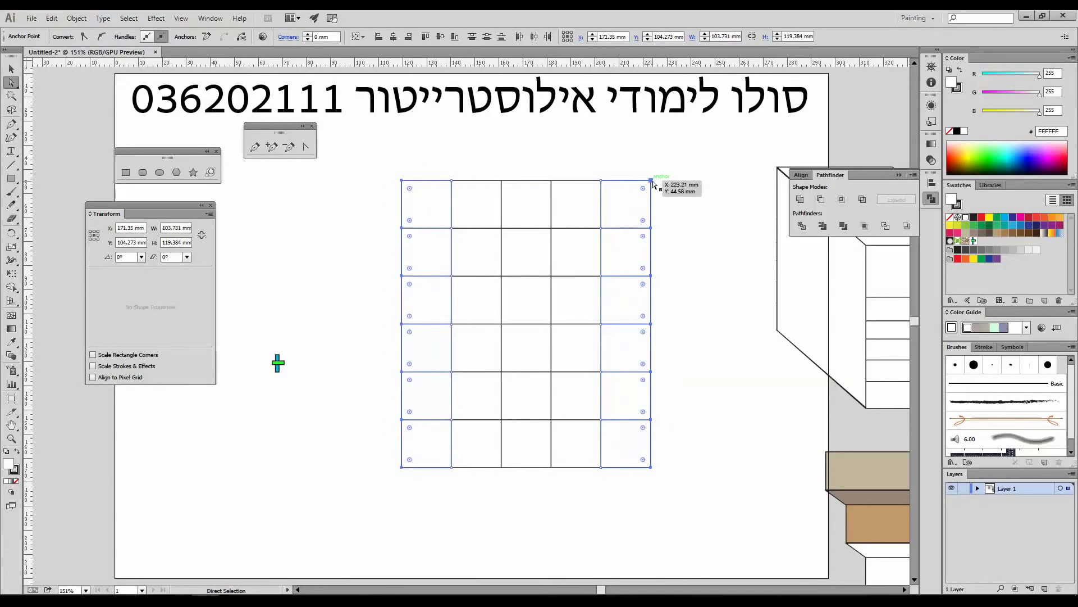
pyautogui.moveTo(638, 193); pyautogui.dragTo(527, 241)
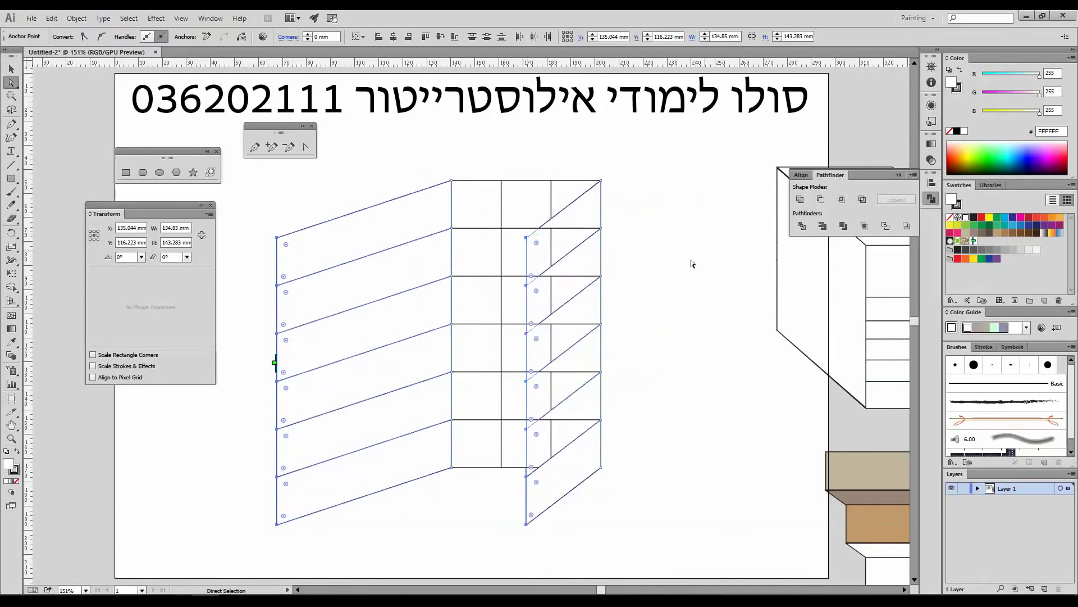
# - Delete all the artwork, including the slanted grid, the staircase and the shelf unit
pyautogui.click(658, 275)
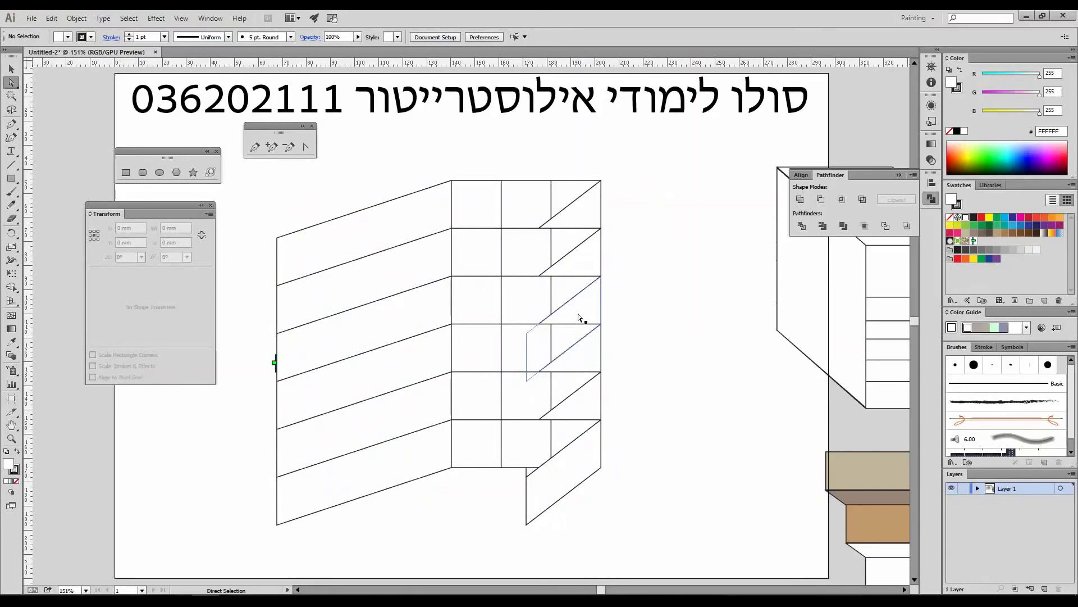
pyautogui.hotkey('ctrl', 'a')
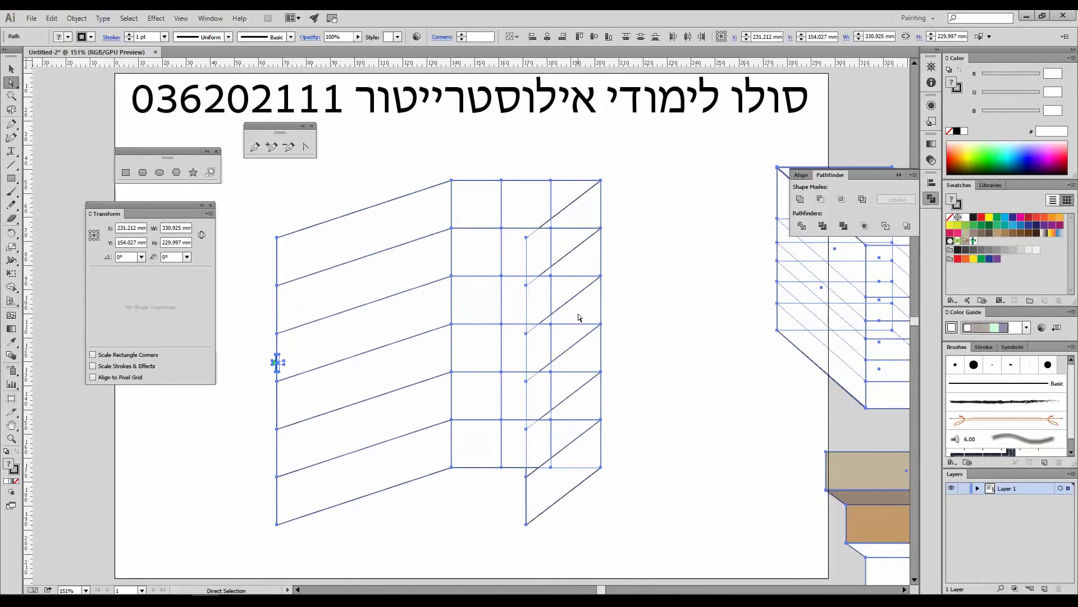
pyautogui.press('Delete')
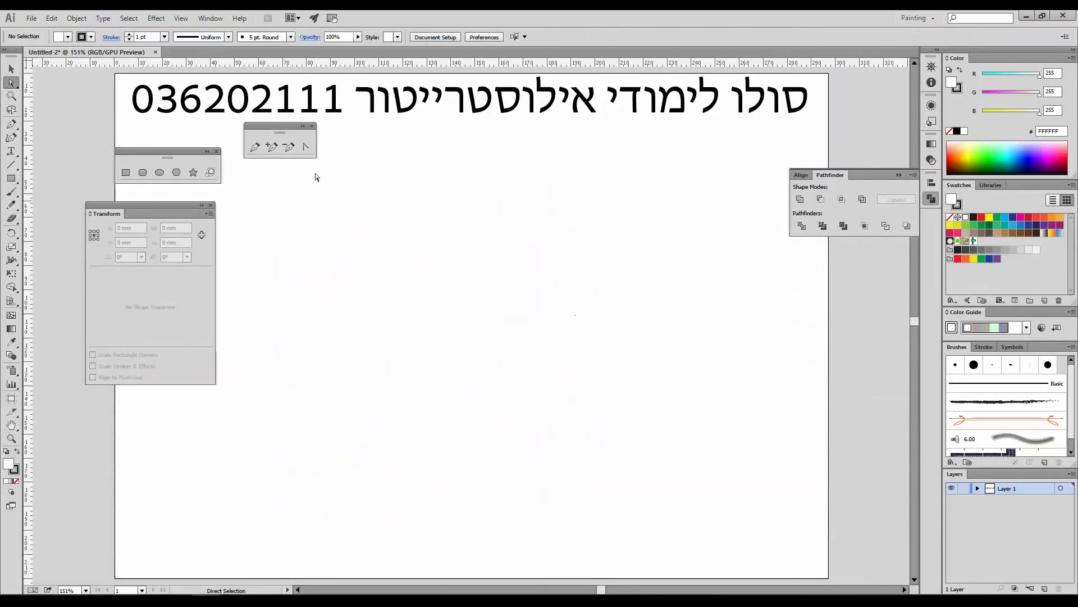
# - Draw a closed four-sided slanted shape about 99 mm wide and 51 mm high with the Pen tool, keeping its upper and lower edges horizontal
pyautogui.click(254, 148)
pyautogui.click(400, 315)
pyautogui.click(449, 192)
pyautogui.click(639, 192)
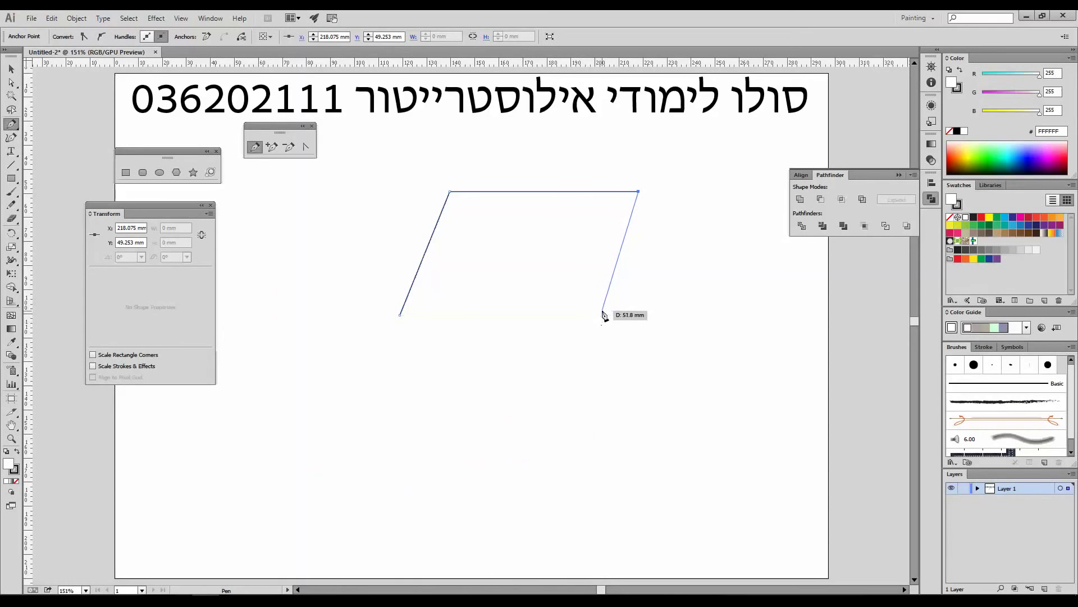
pyautogui.click(601, 316)
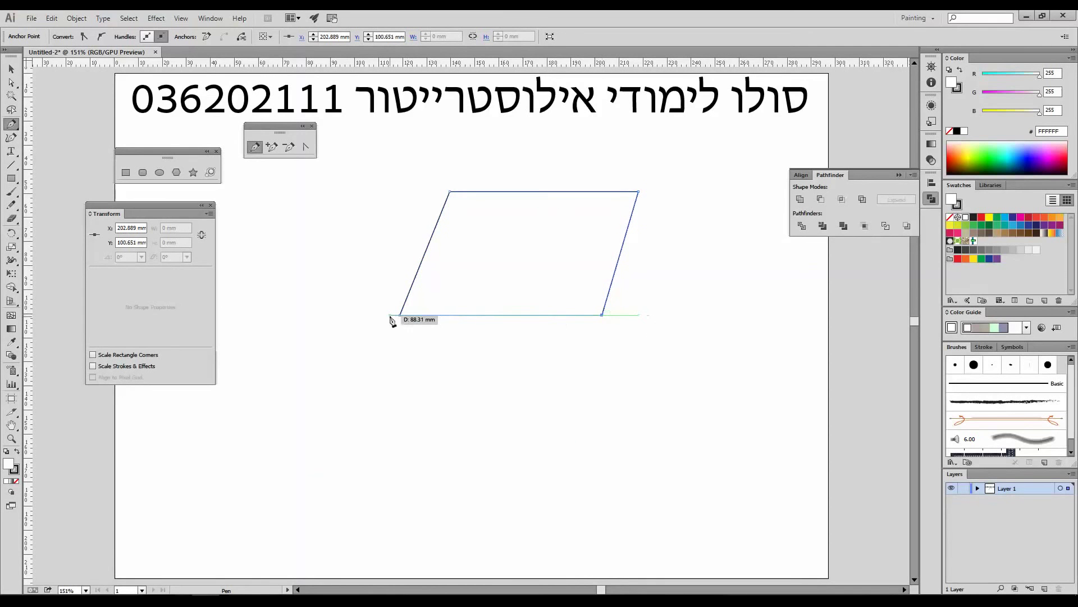
pyautogui.click(401, 315)
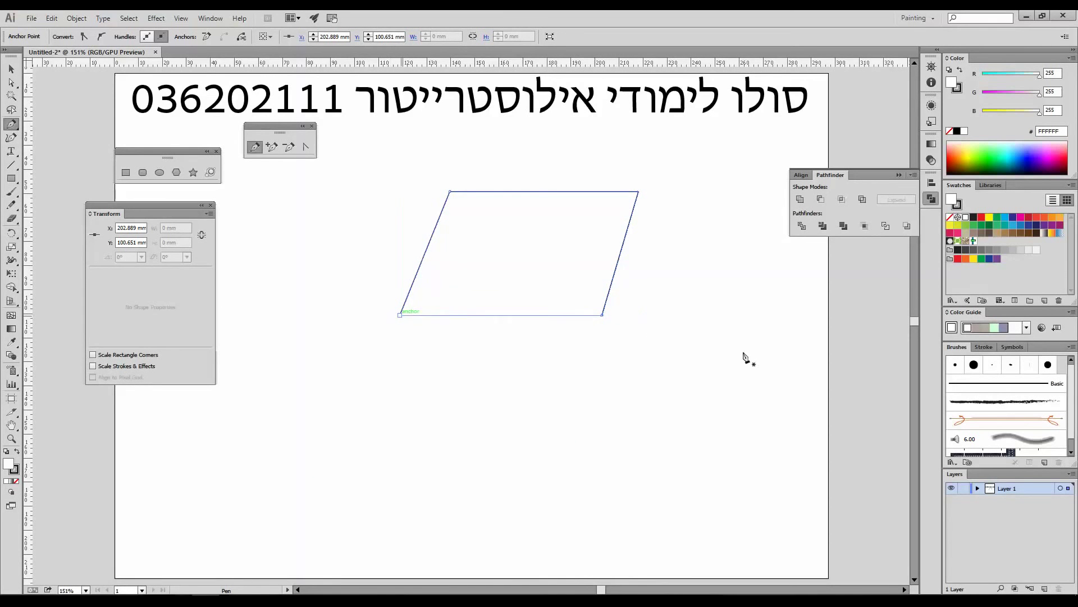
# - Draw a second closed straight-edged Pen shape from the slanted shape's upper-right corner, starting with a vertical edge about 113 mm long
pyautogui.click(642, 191)
pyautogui.click(642, 463)
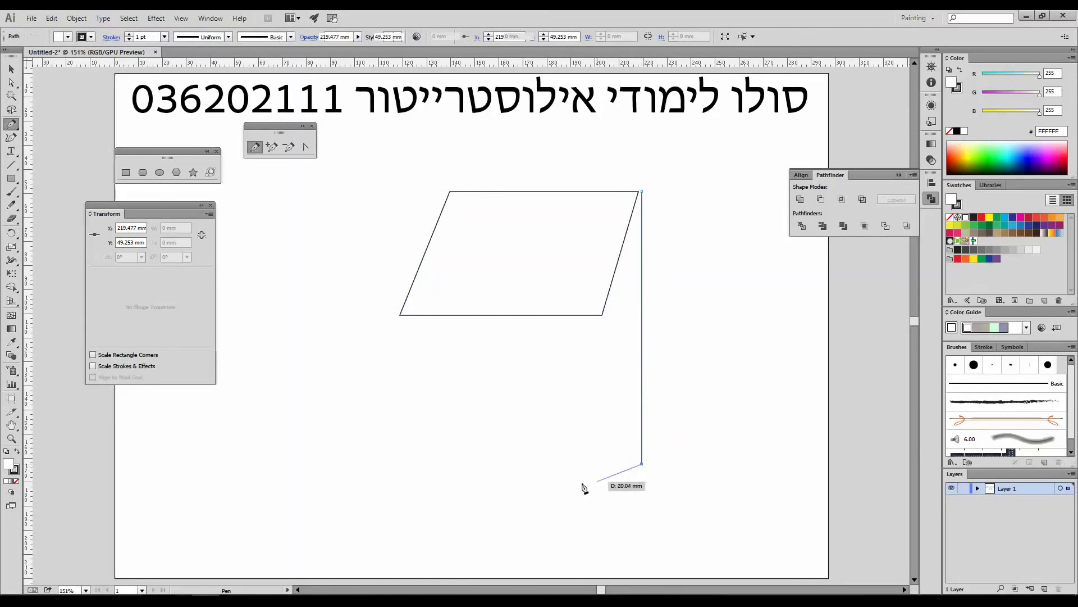
pyautogui.click(400, 326)
pyautogui.click(411, 463)
pyautogui.click(725, 490)
pyautogui.click(729, 185)
pyautogui.click(643, 192)
# - Select both Pen-drawn shapes and delete them
pyautogui.click(12, 69)
pyautogui.moveTo(376, 176); pyautogui.dragTo(787, 464)
pyautogui.press('Delete')
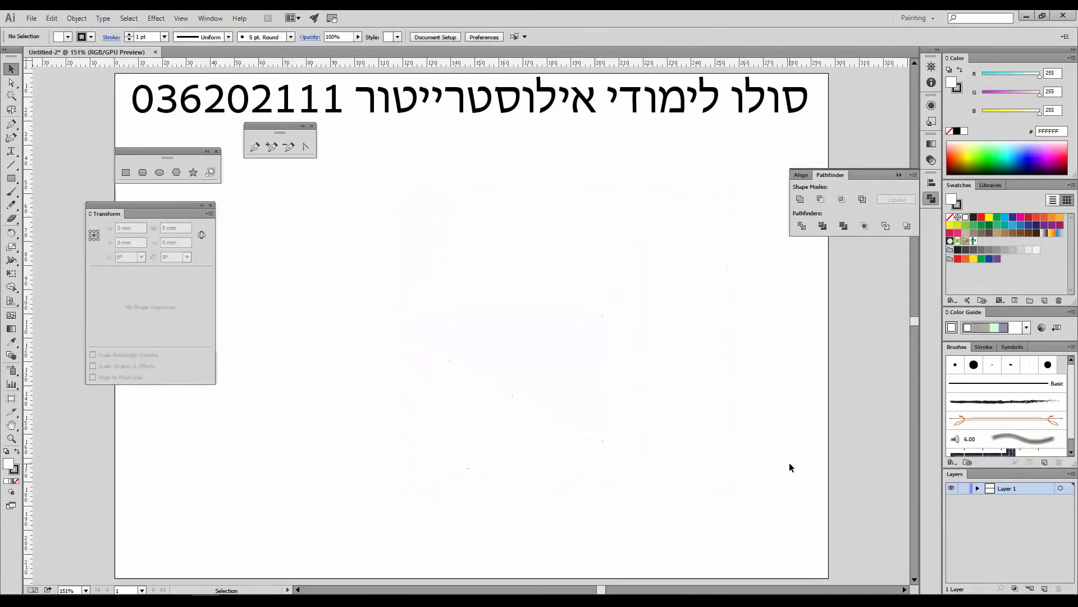